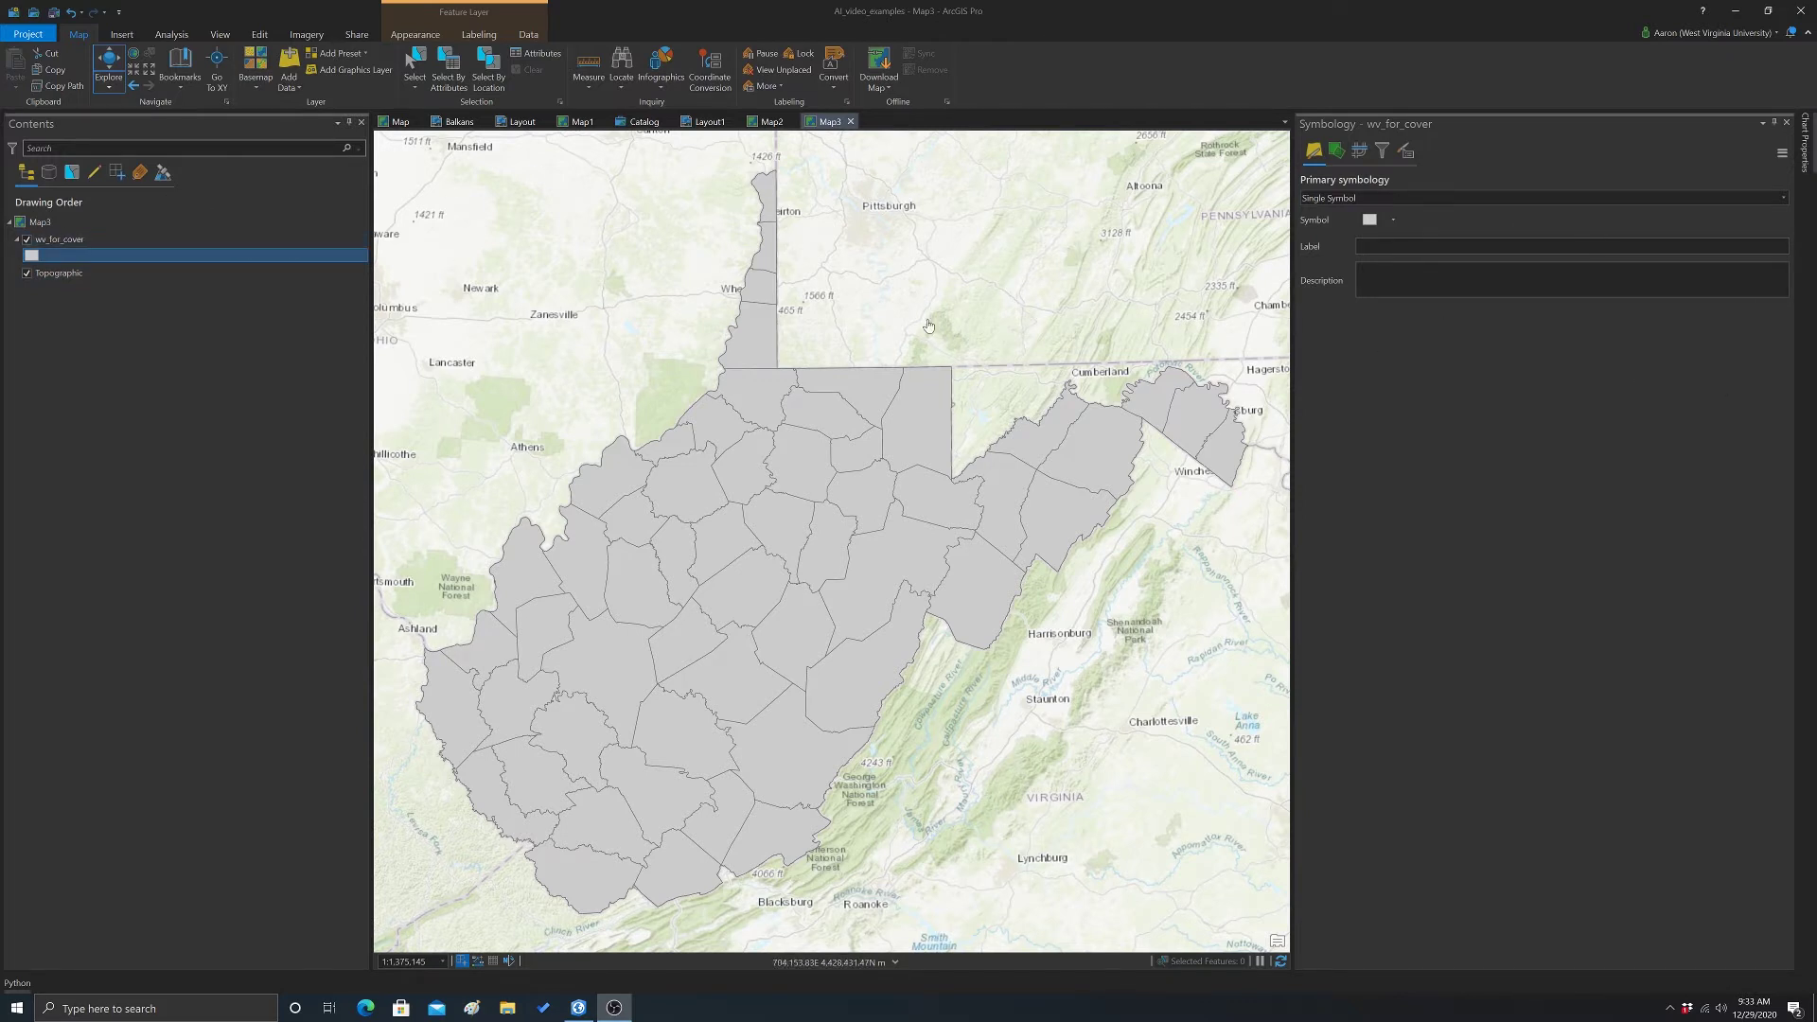
# - Symbolize the wv_for_cover counties with Proportional Symbols sized by the for_ac field
pyautogui.click(72, 240)
pyautogui.rightClick(72, 244)
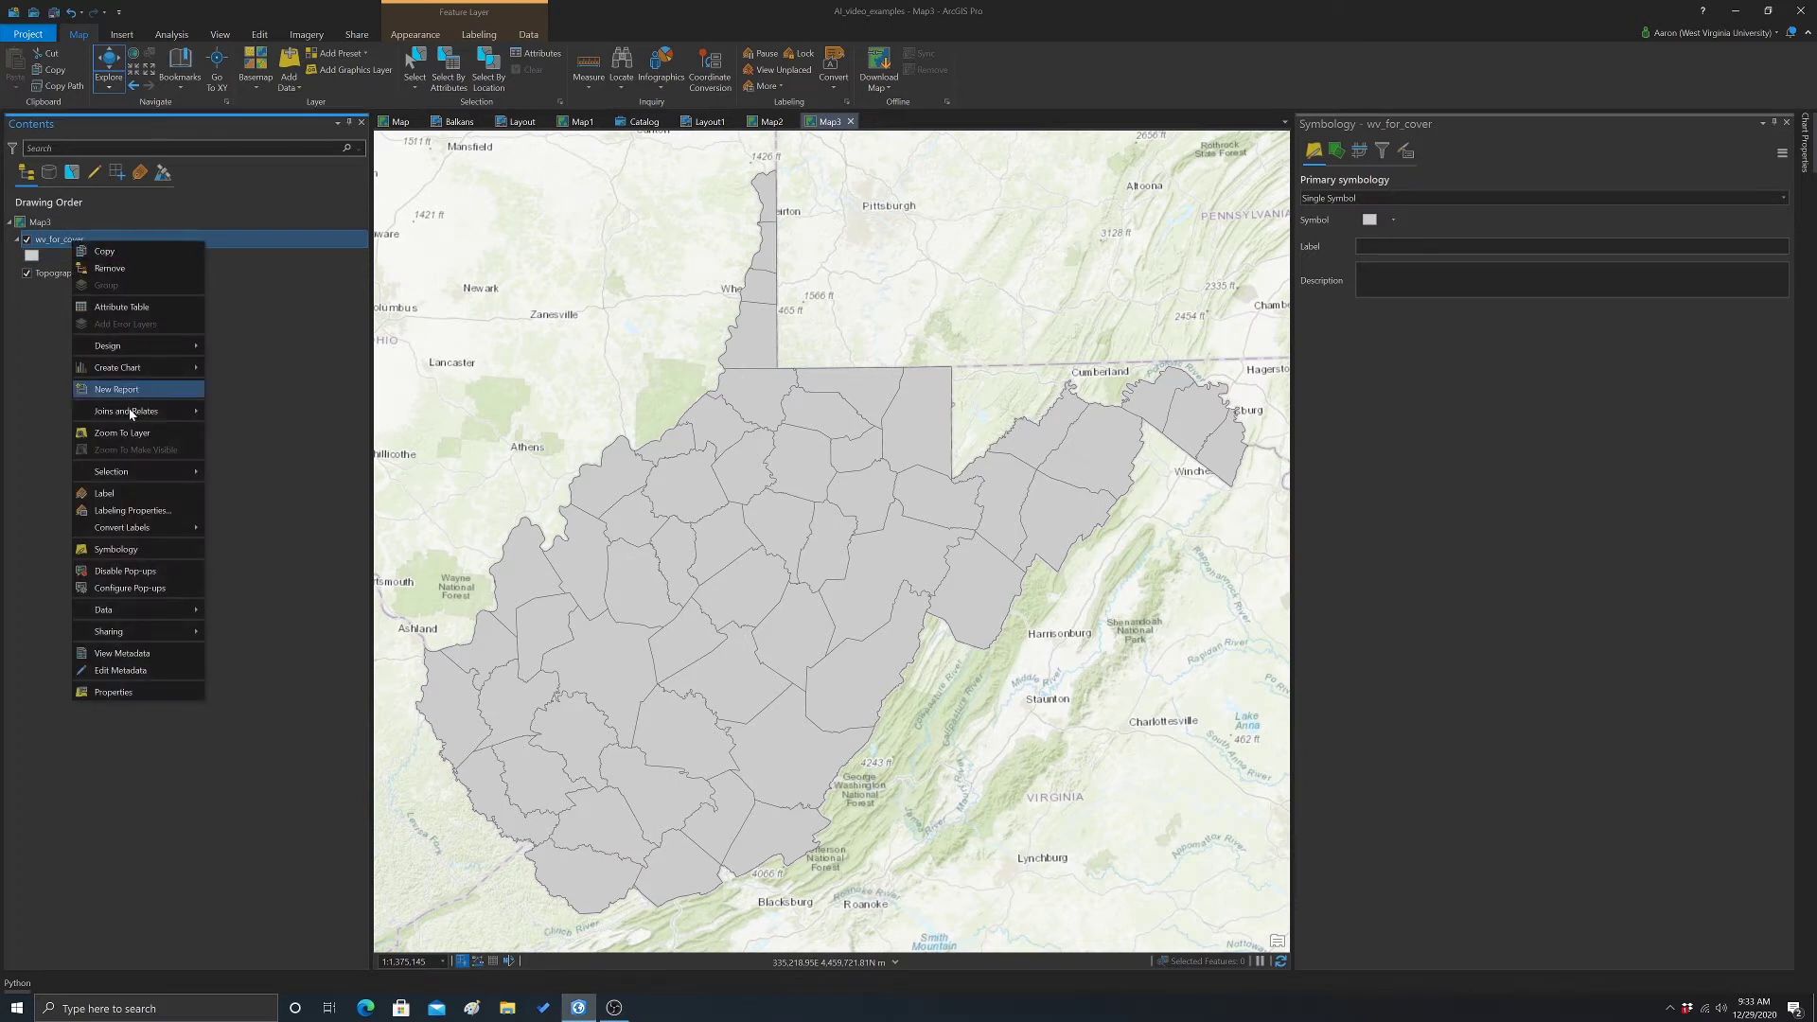
pyautogui.click(121, 553)
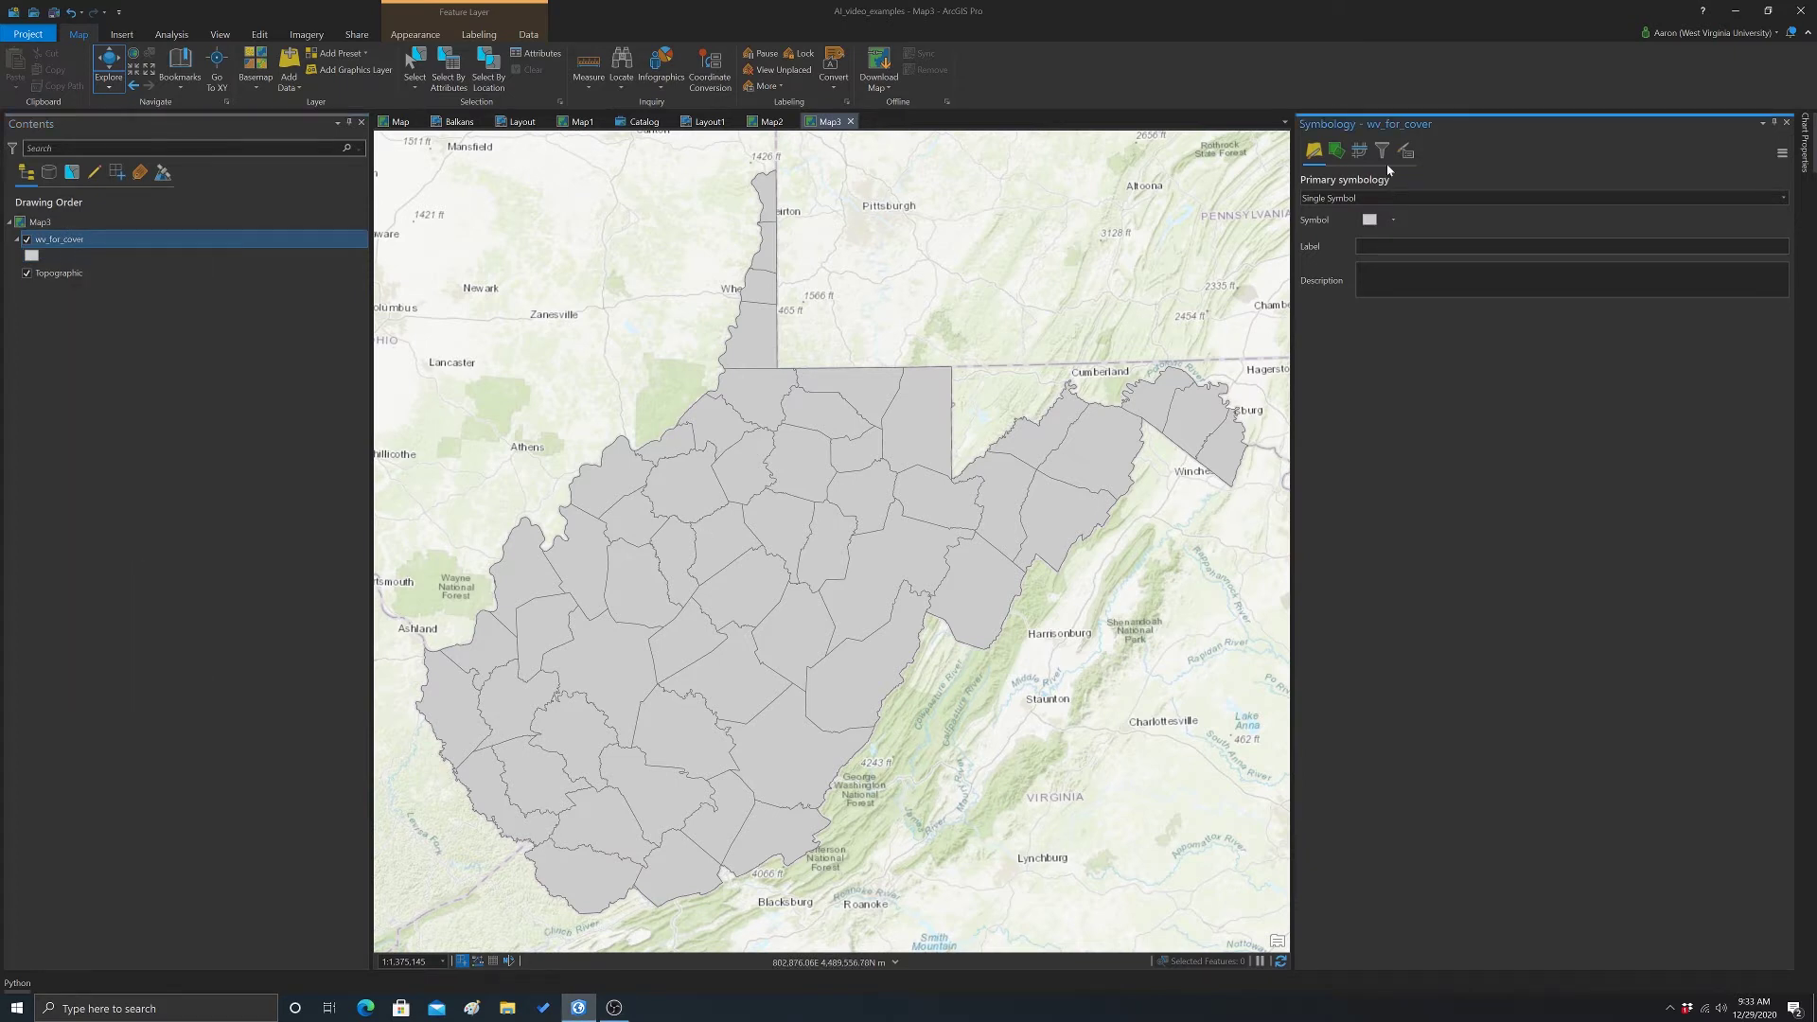
pyautogui.click(1783, 197)
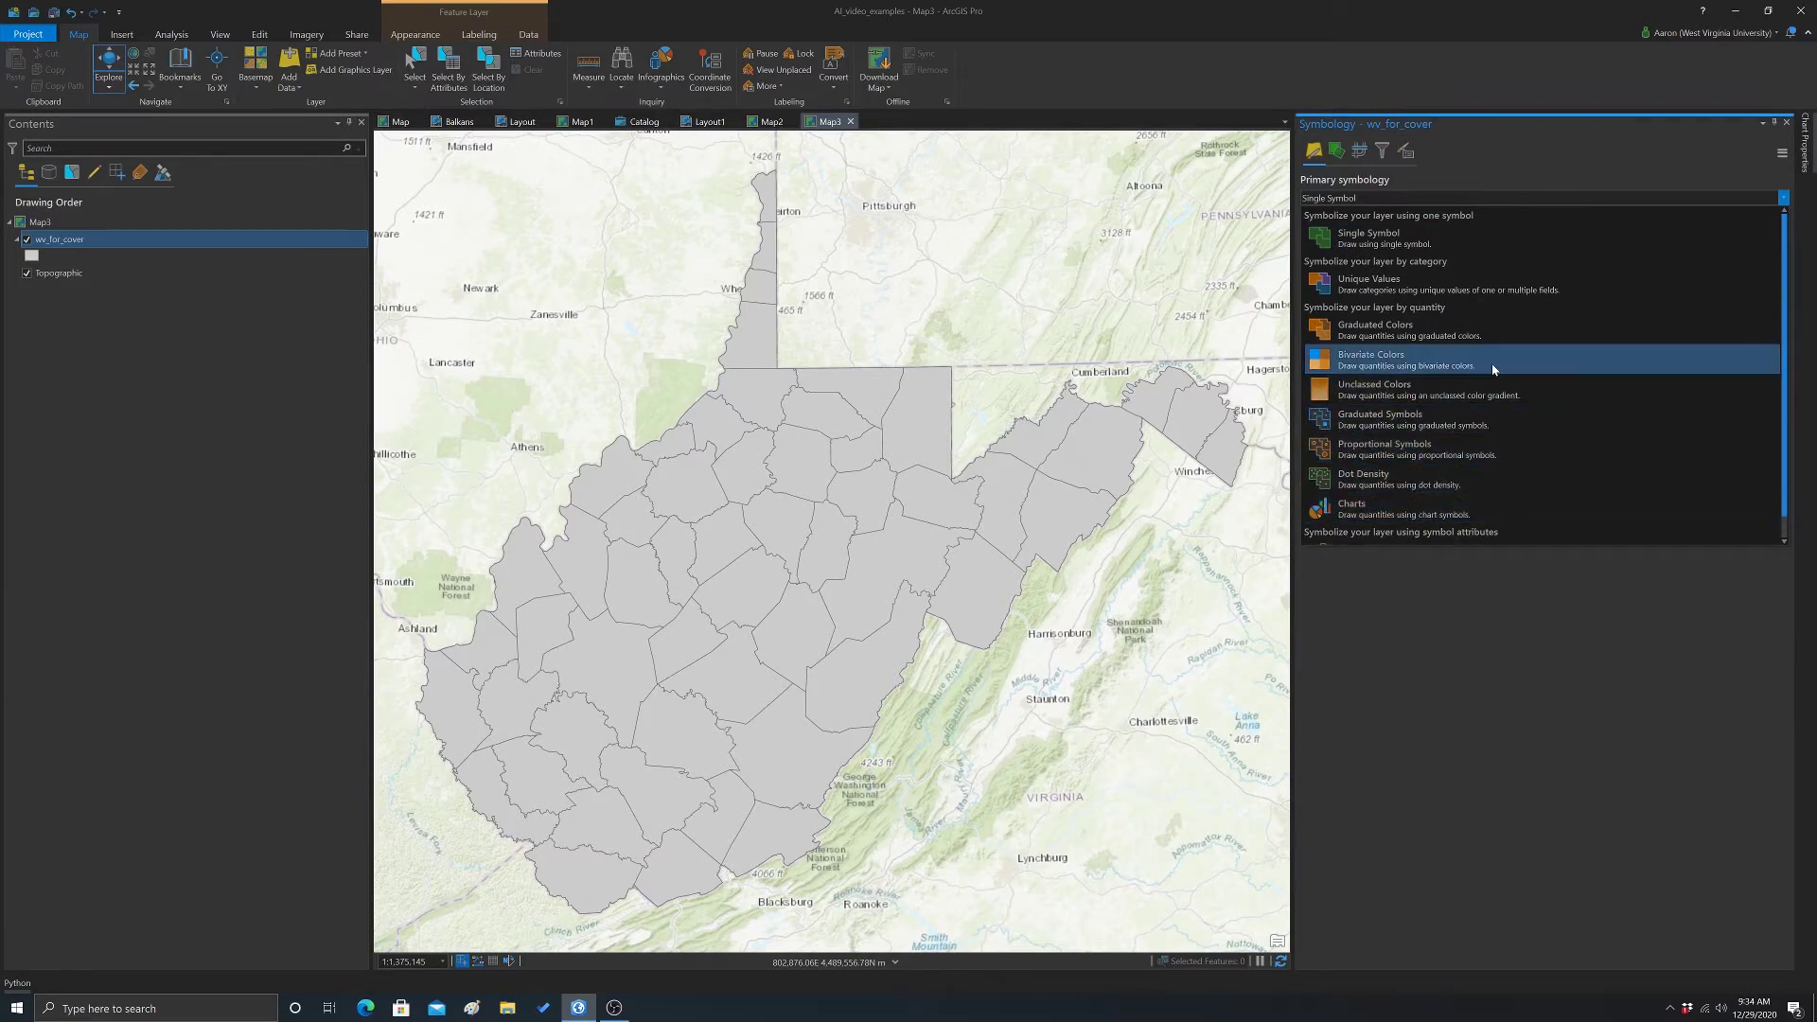
pyautogui.click(1363, 450)
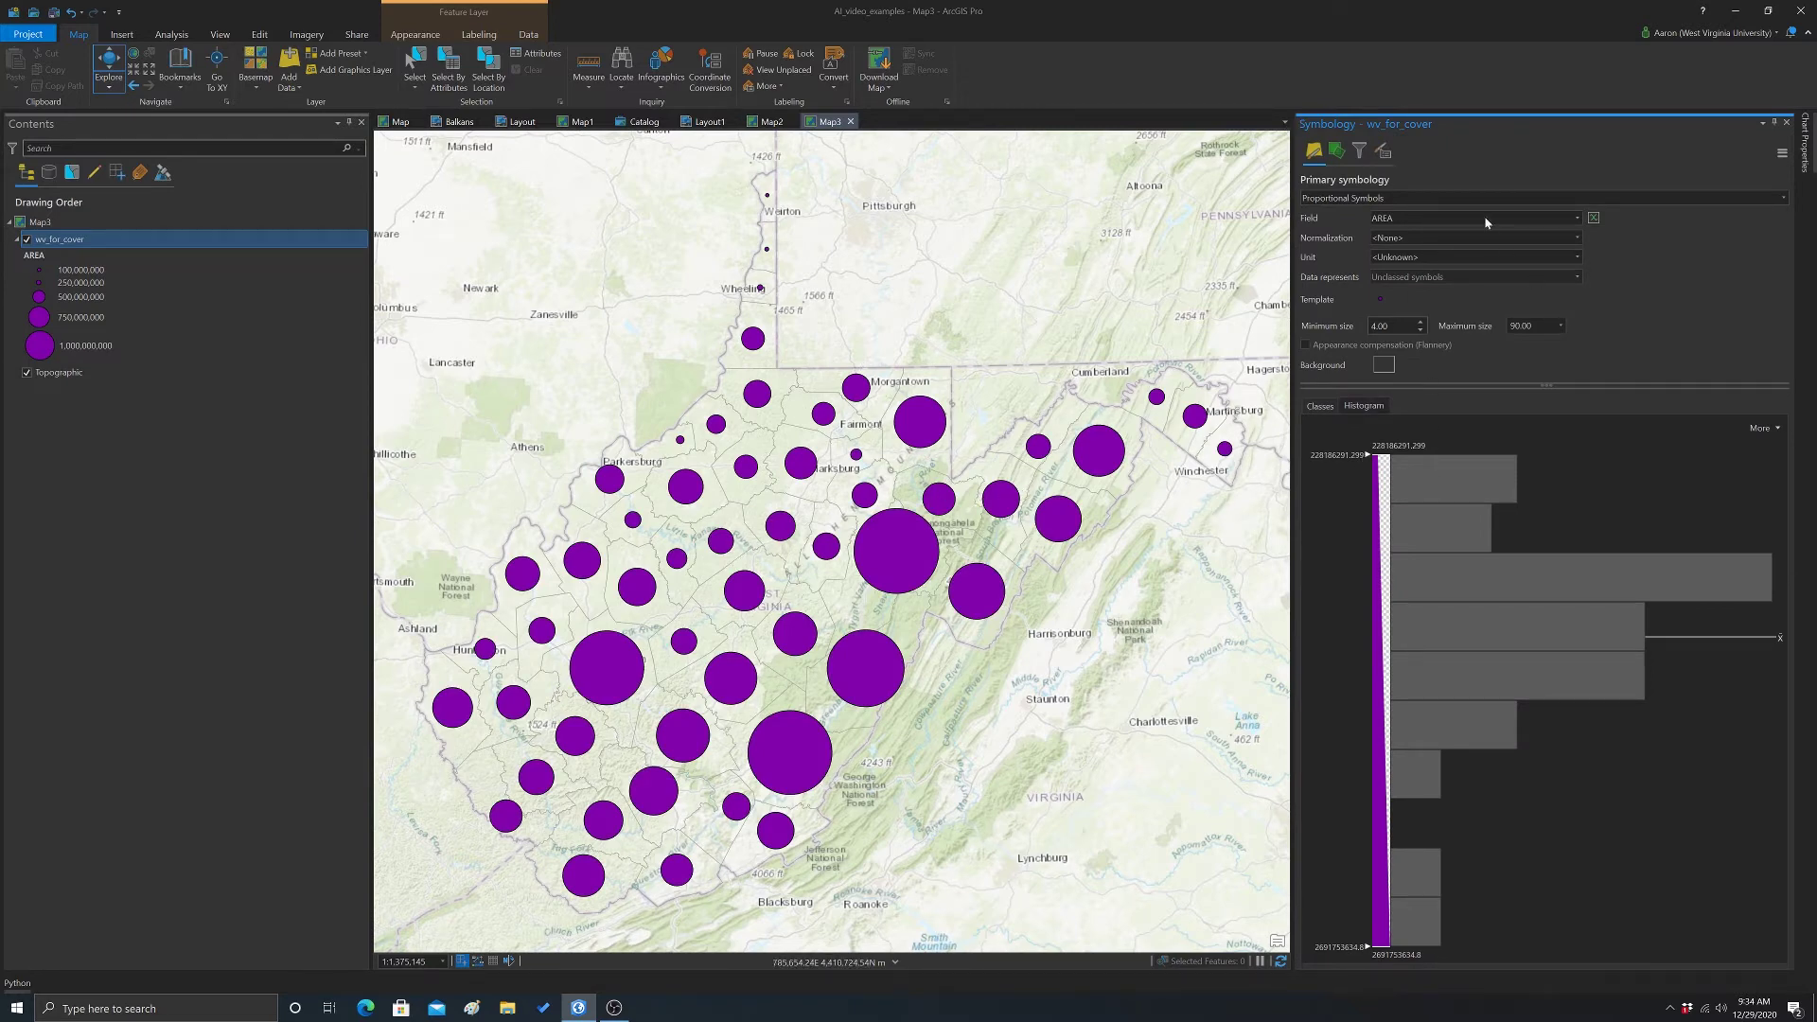
pyautogui.click(1577, 218)
pyautogui.scroll(-5, 1571, 530)
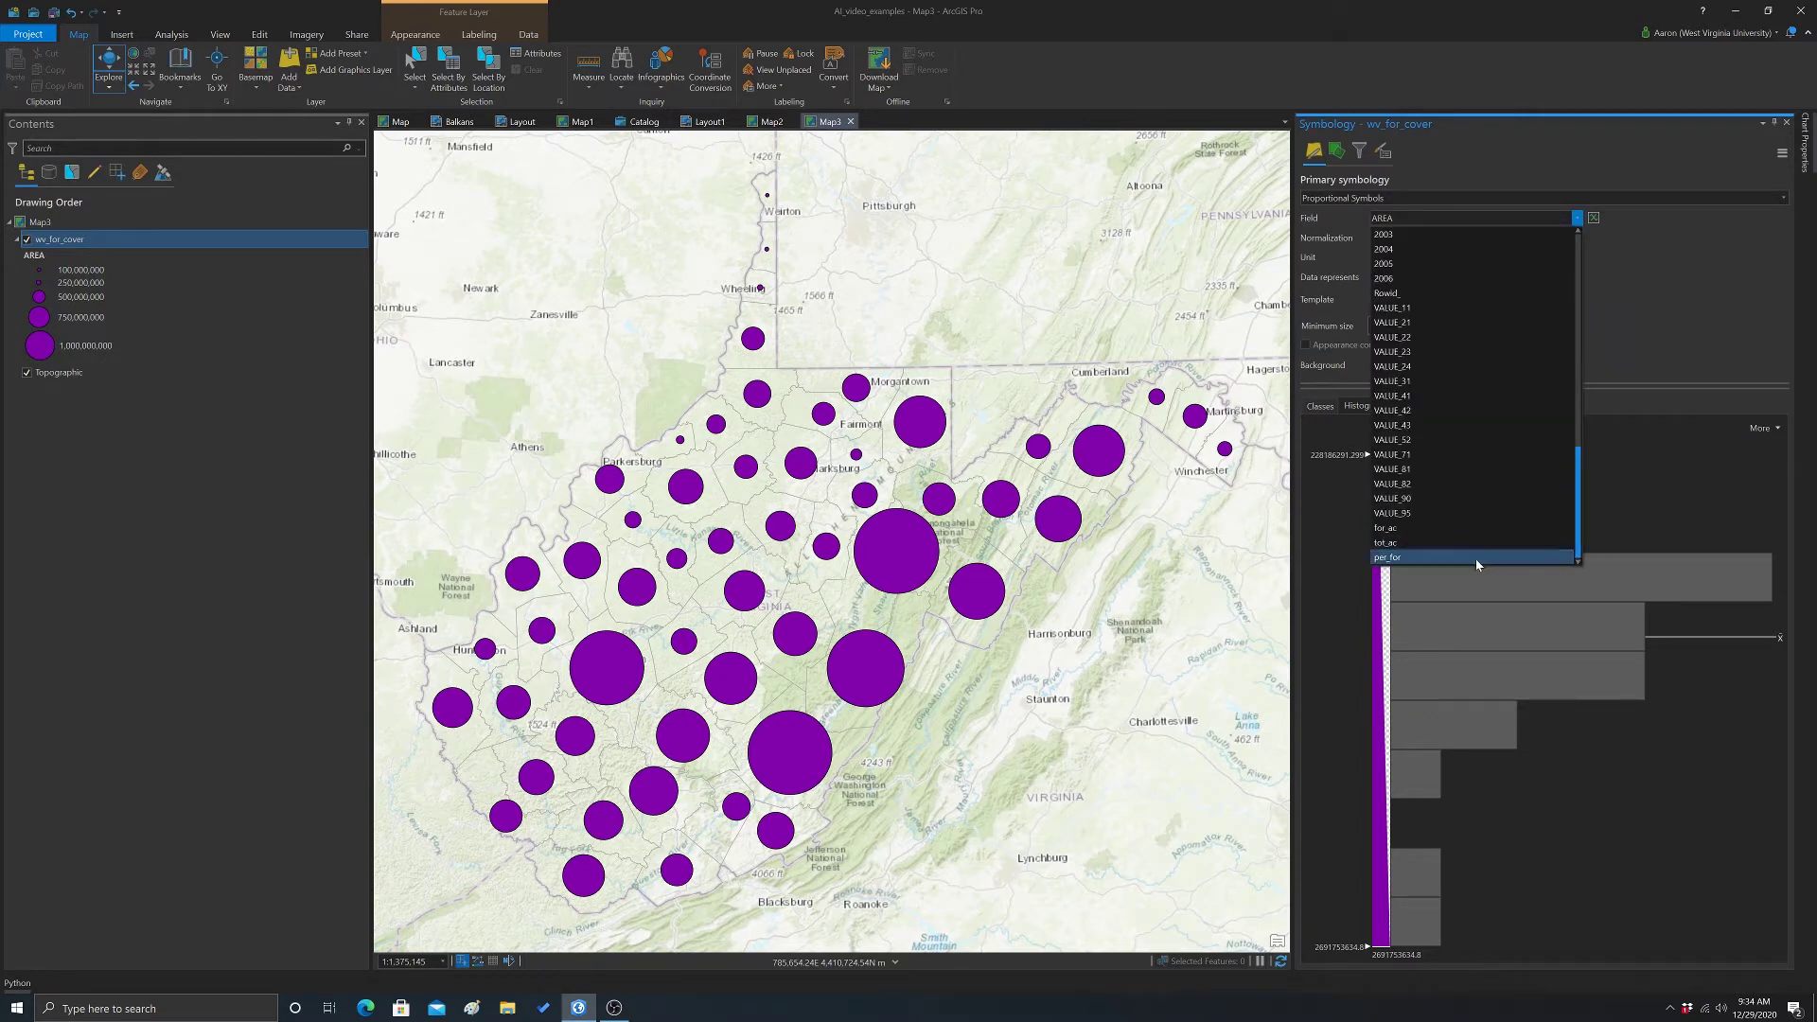
pyautogui.click(1395, 528)
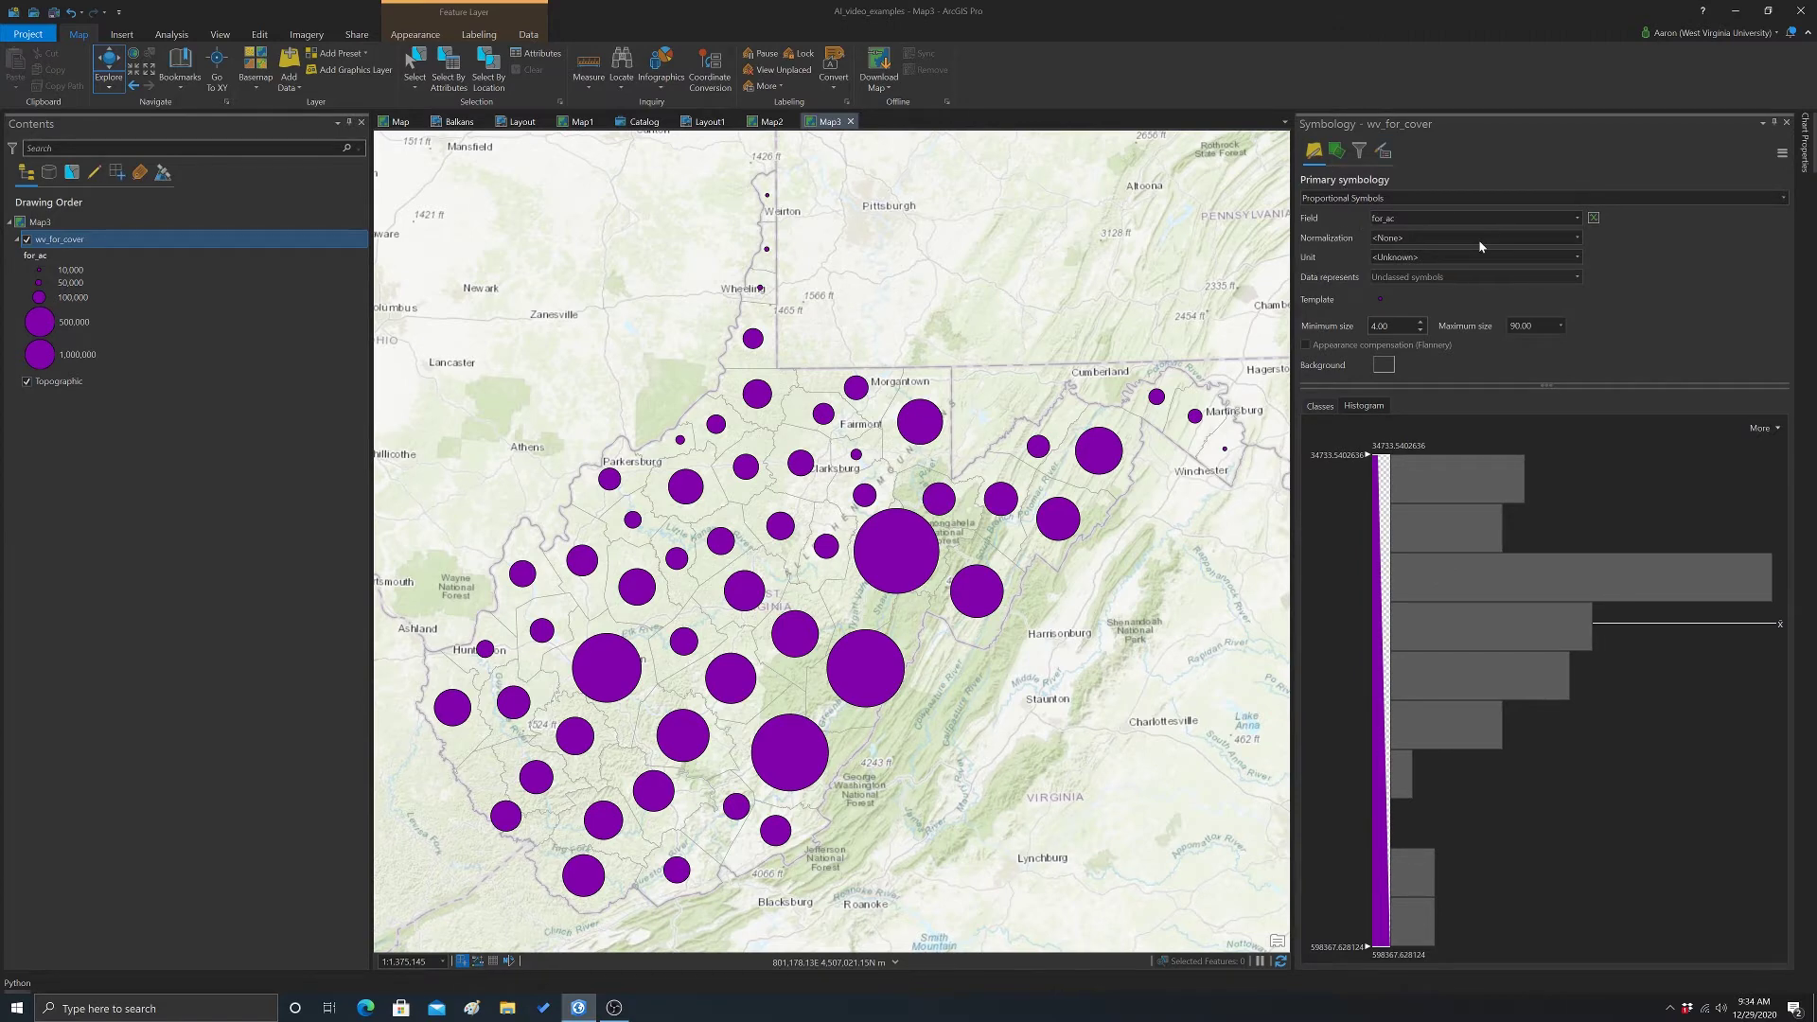
pyautogui.click(1576, 260)
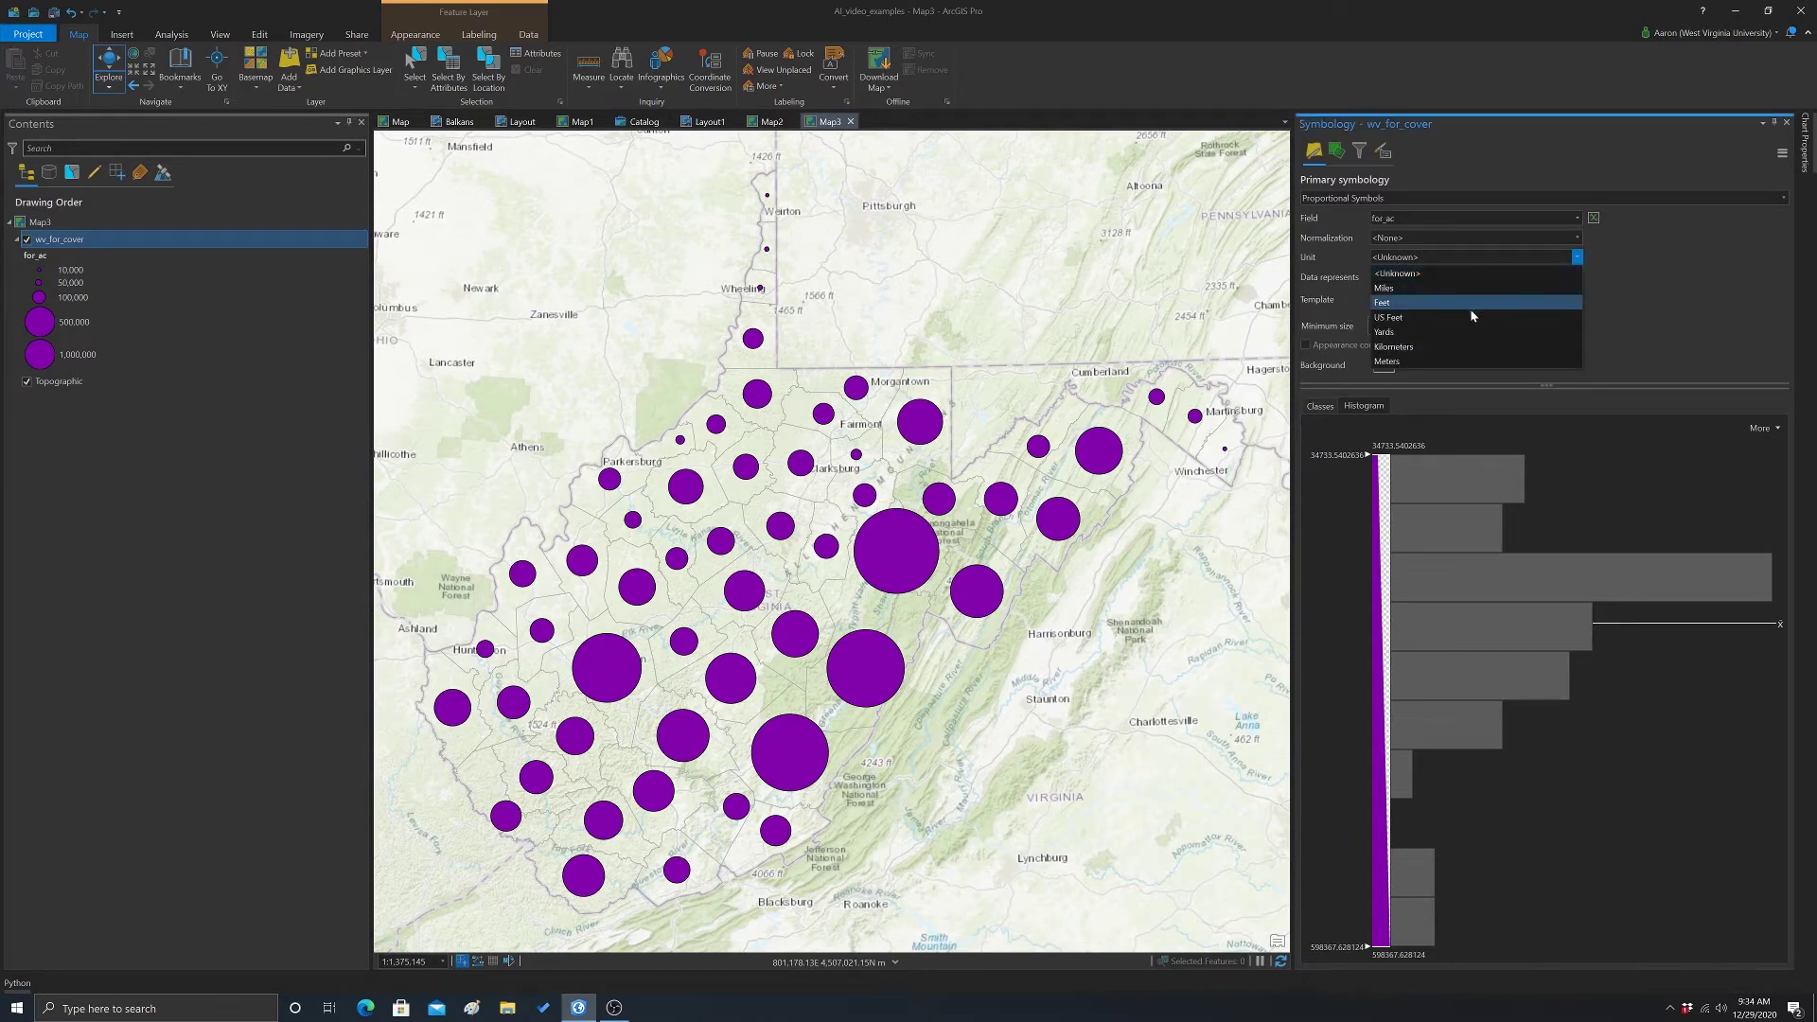
pyautogui.click(1602, 275)
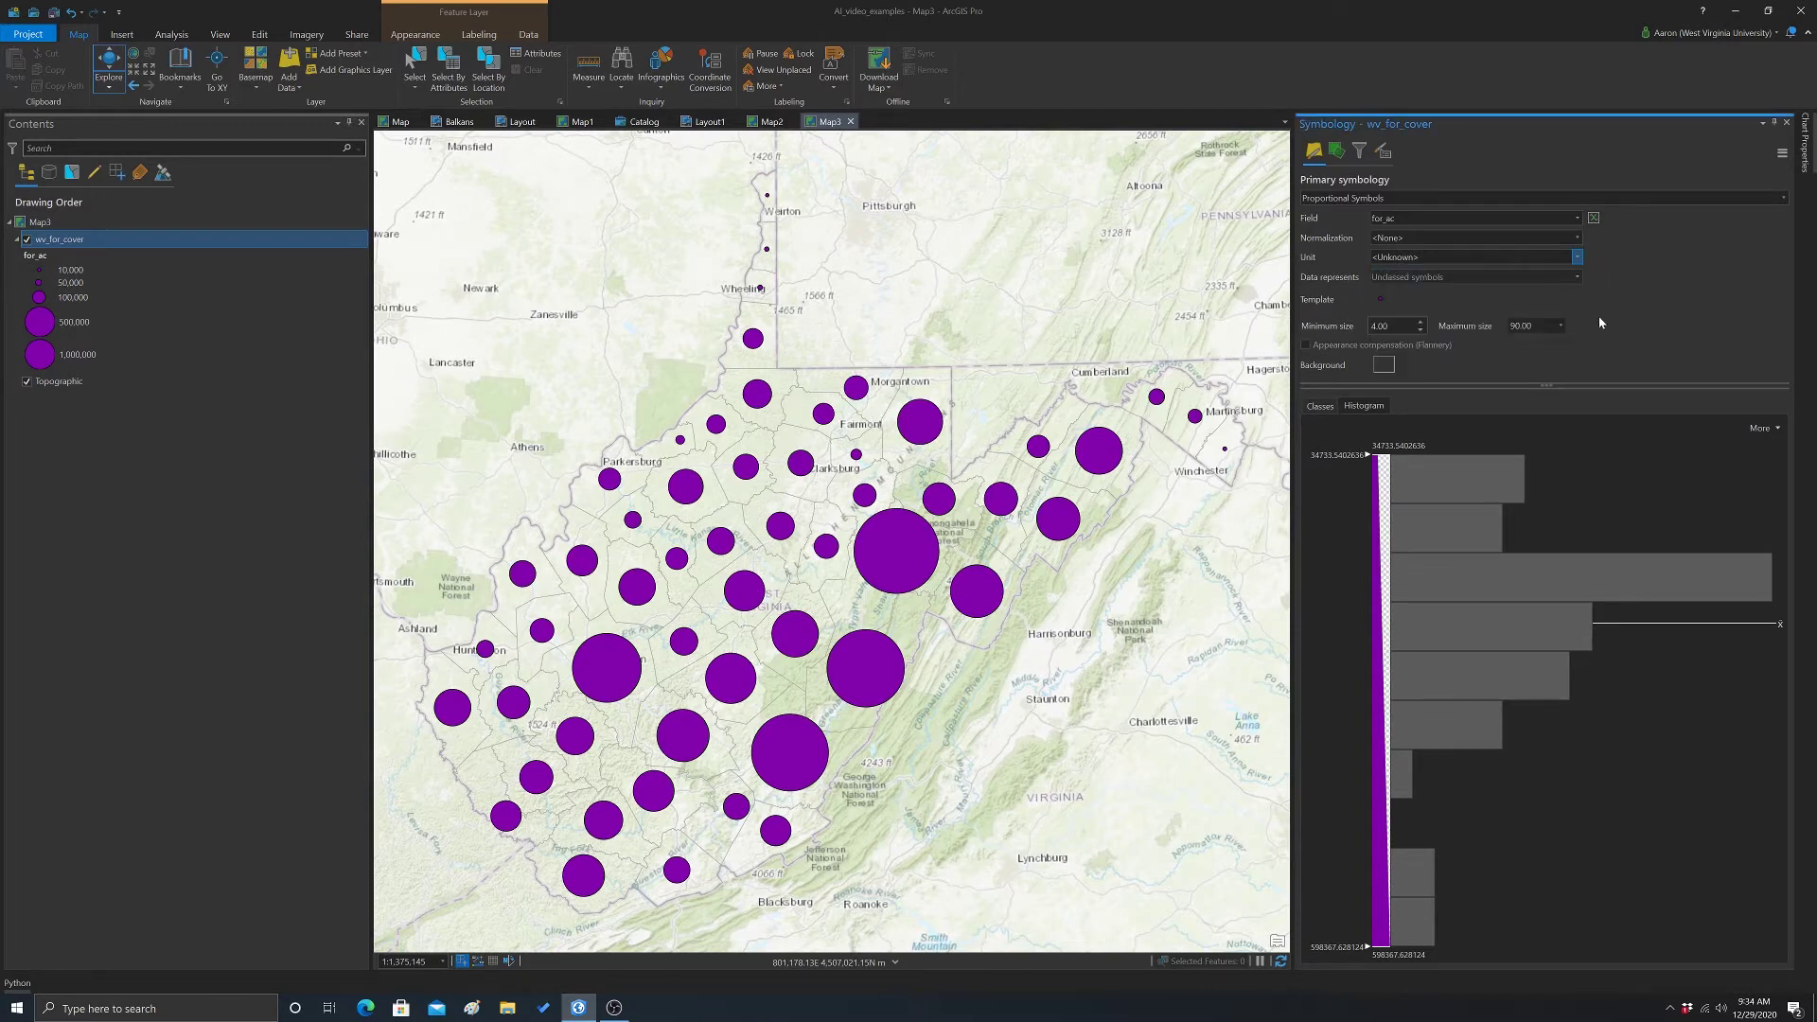
pyautogui.click(1578, 260)
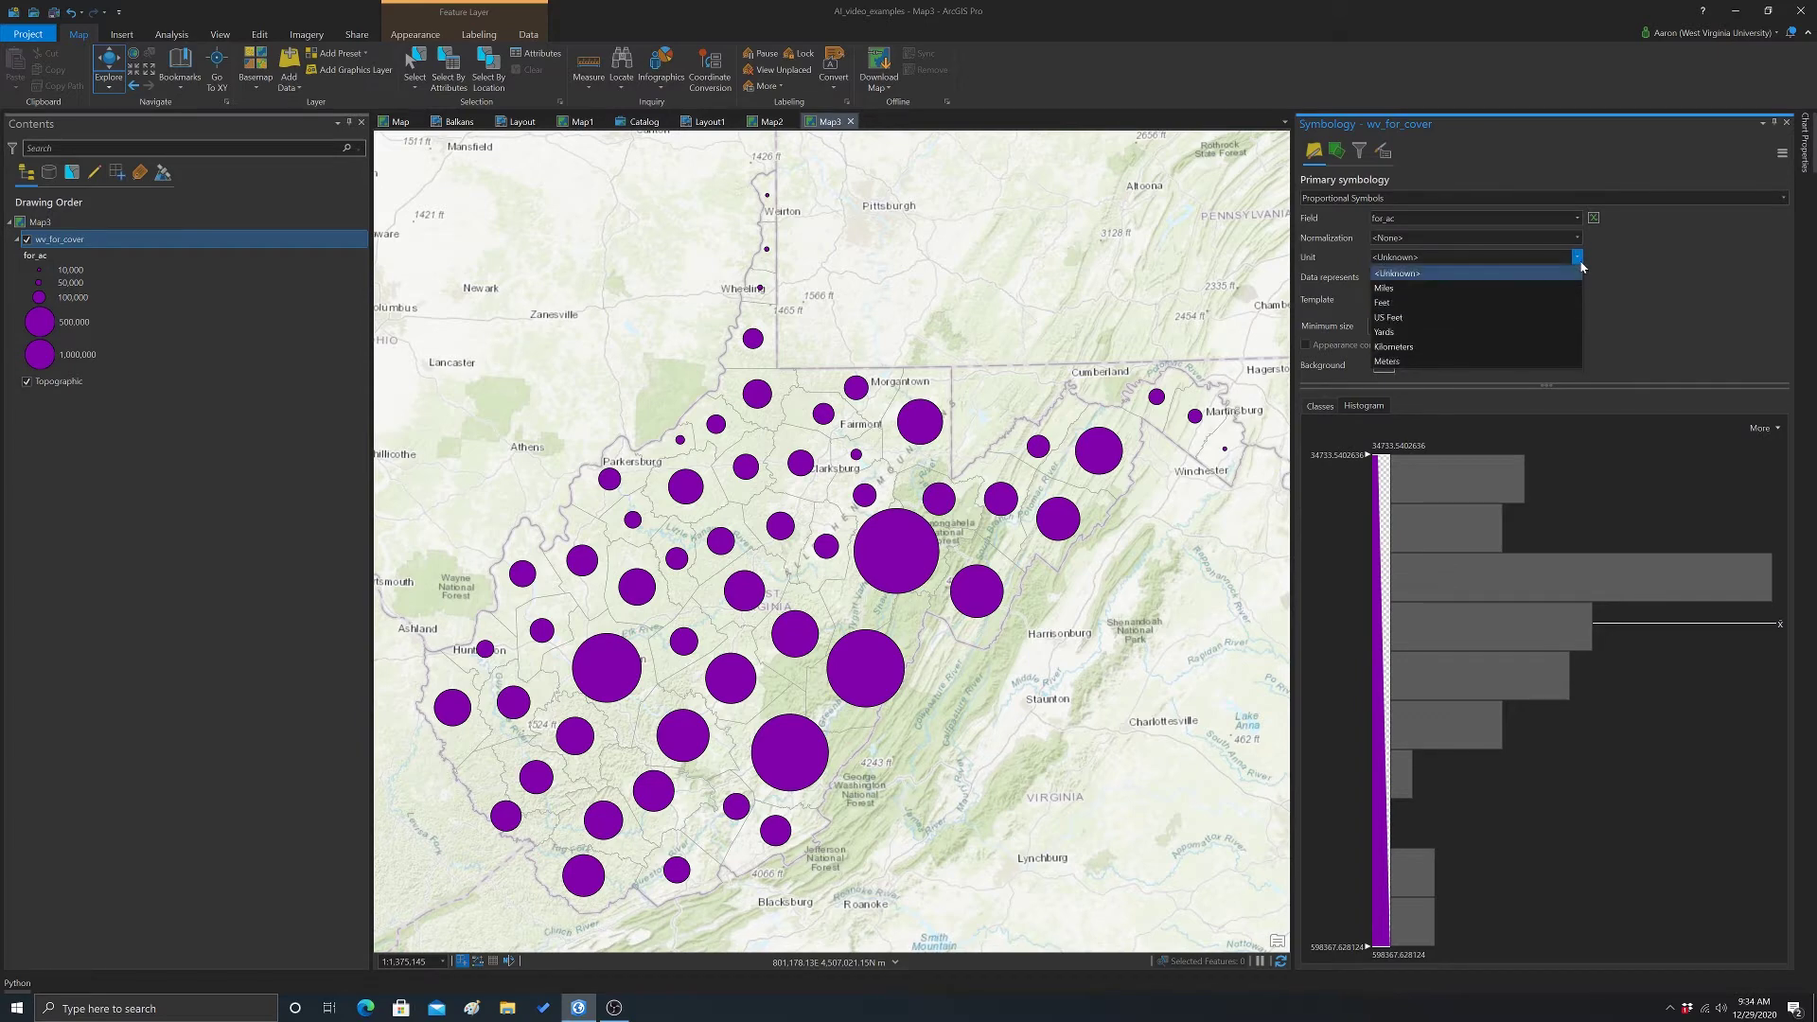
pyautogui.click(1391, 303)
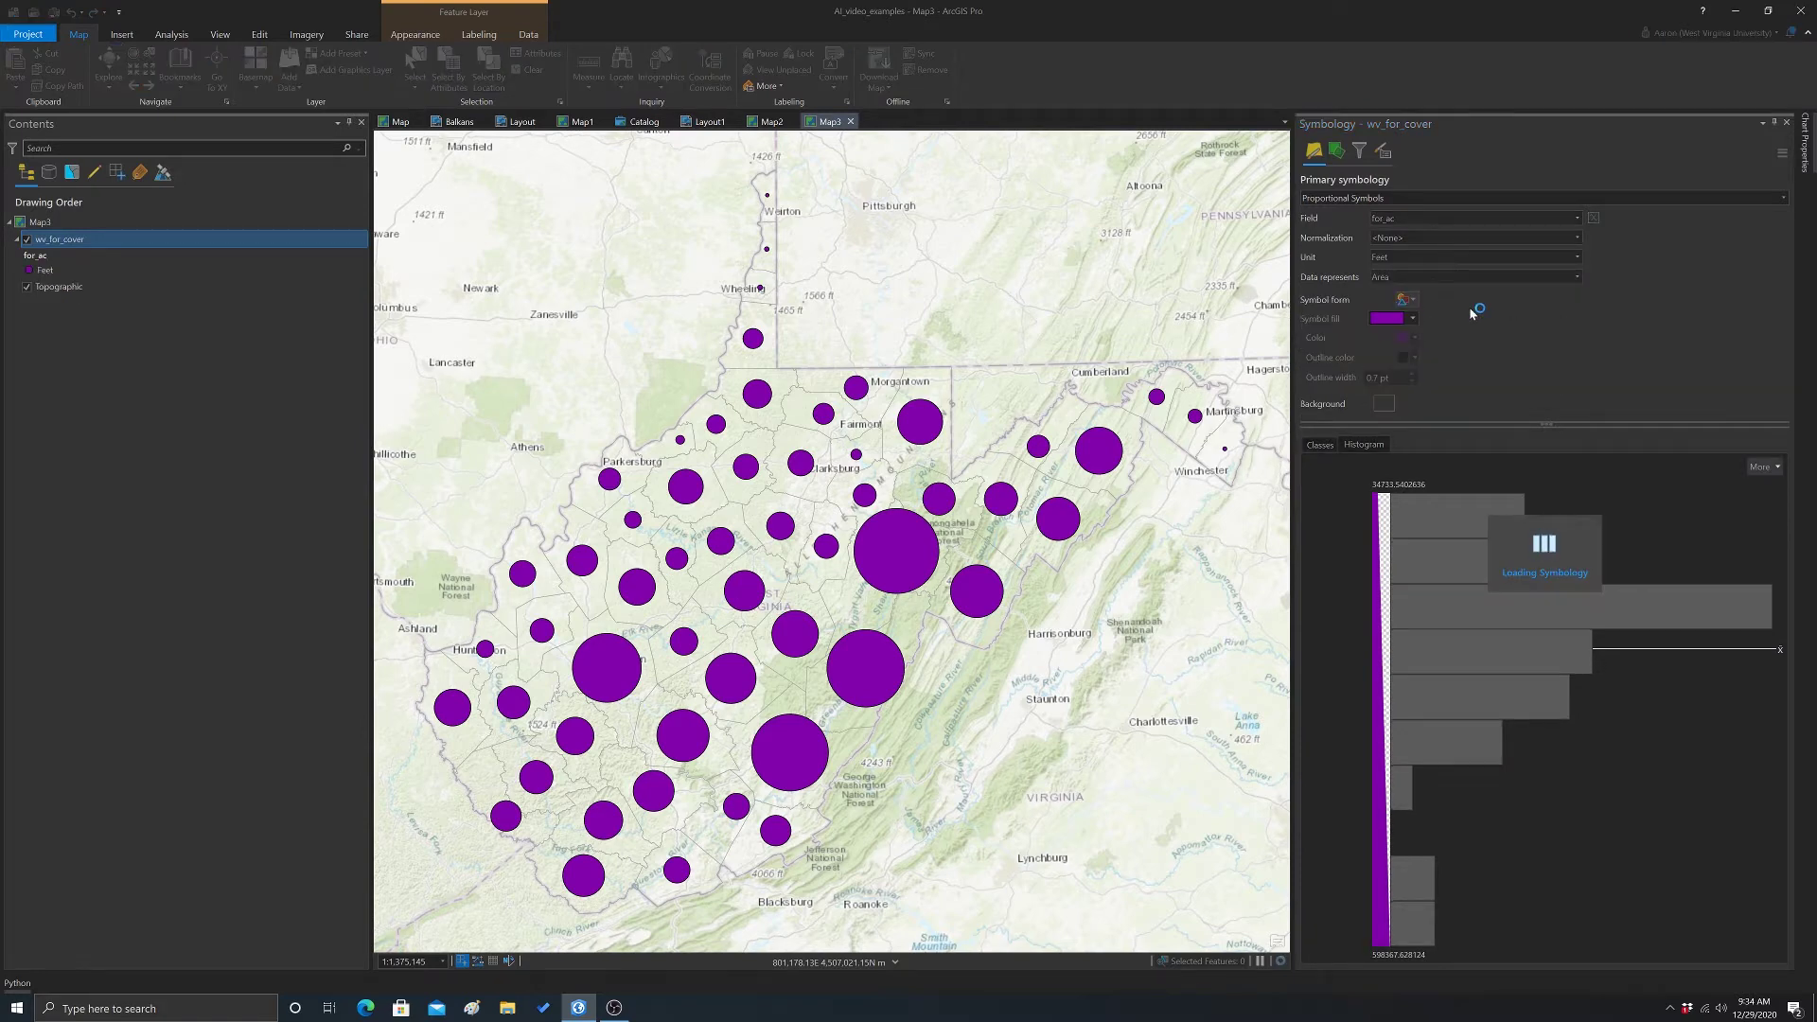
pyautogui.click(1576, 257)
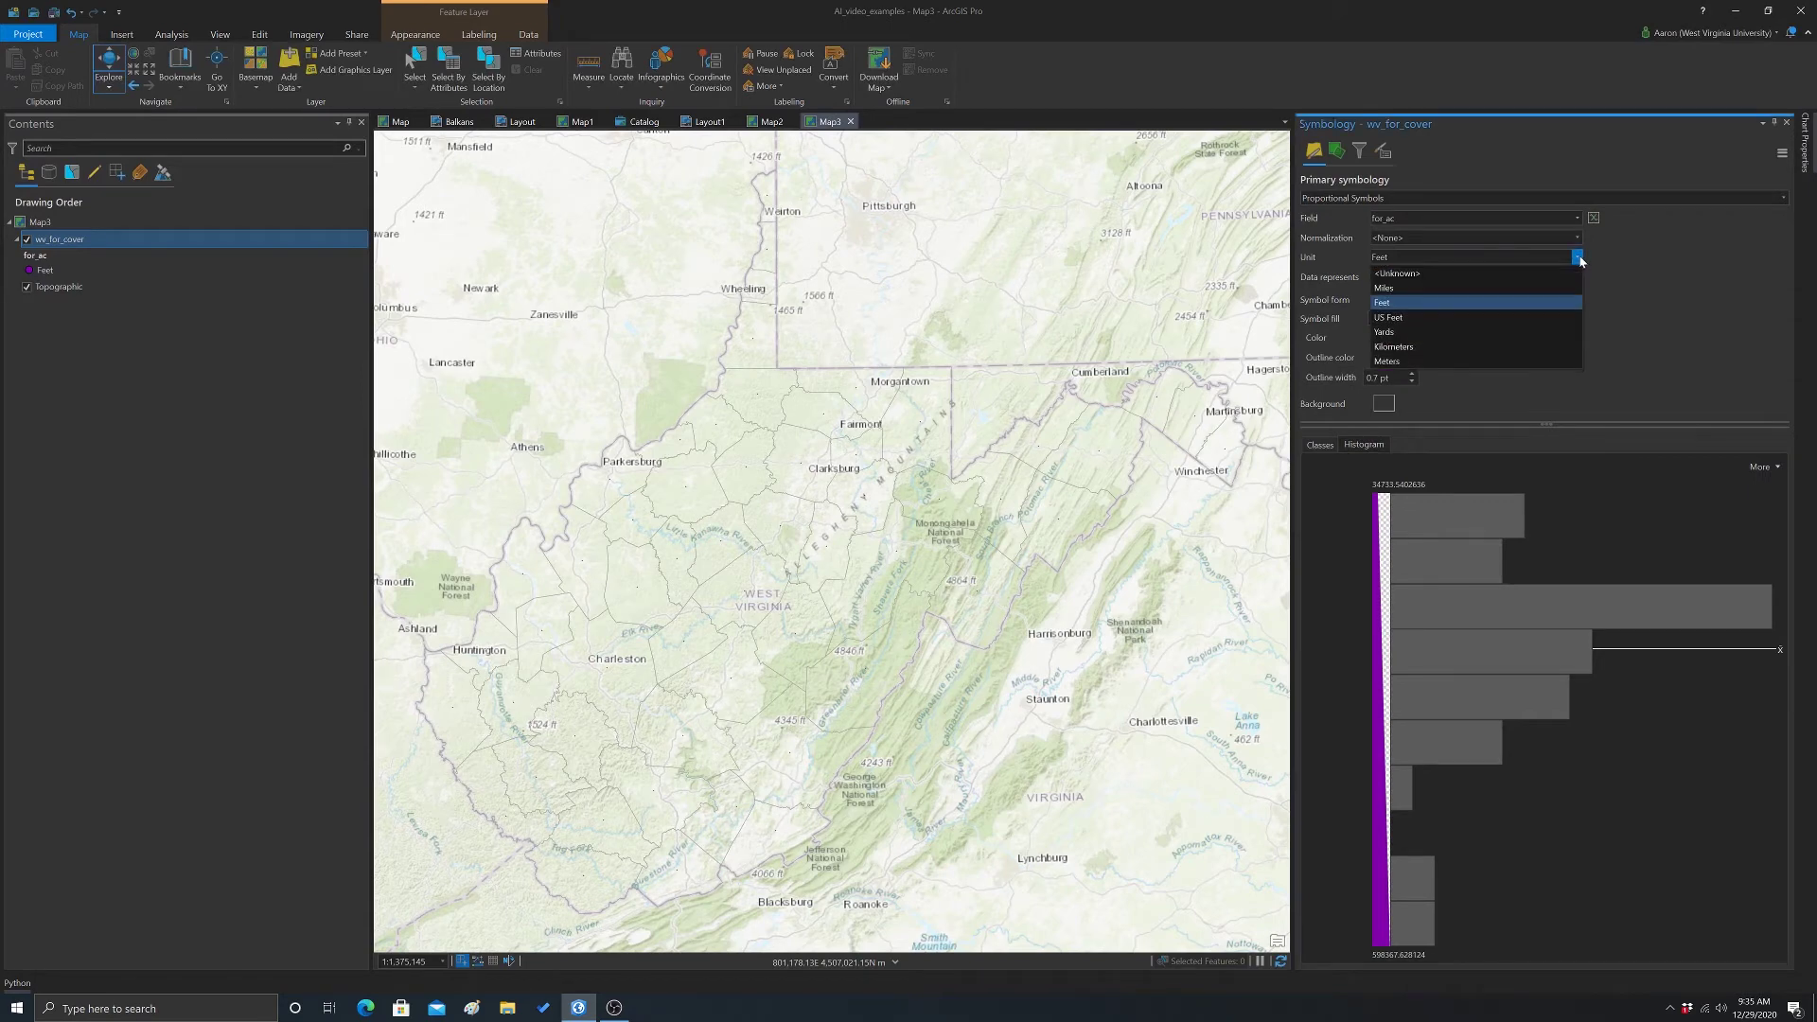
pyautogui.click(1406, 275)
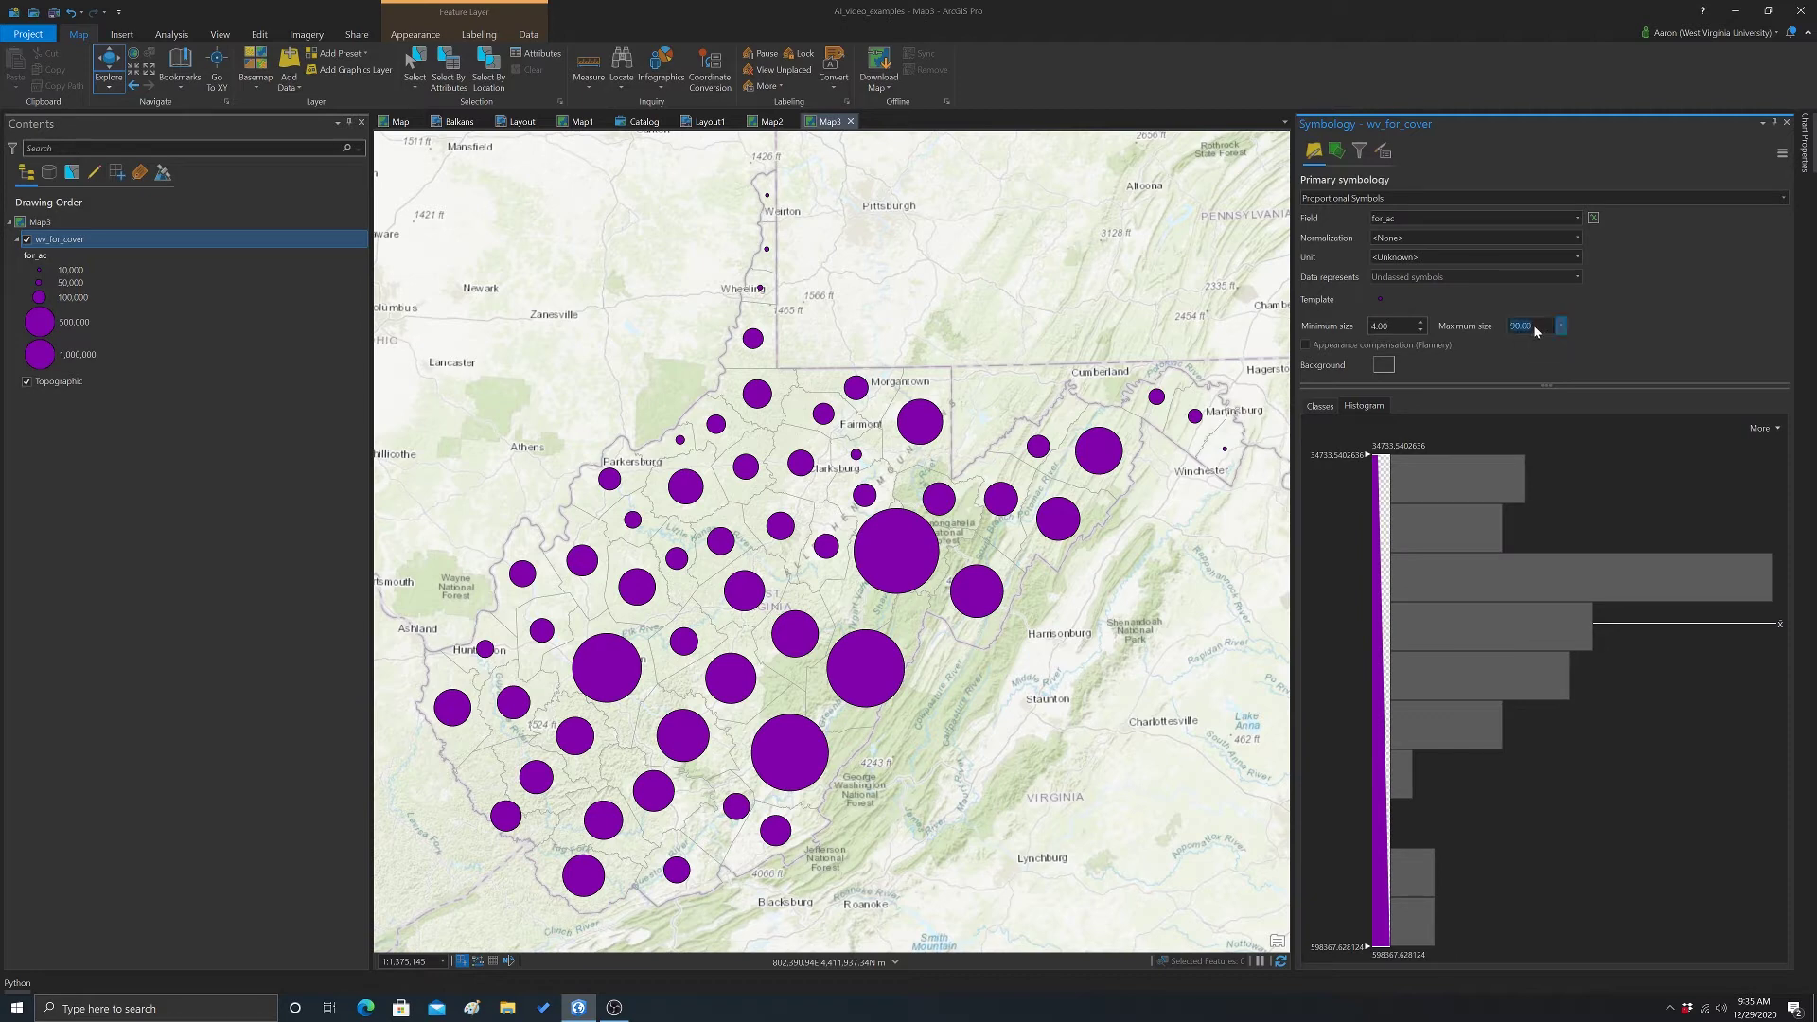
# - Change the proportional symbols' maximum size to 50
pyautogui.press('Return')
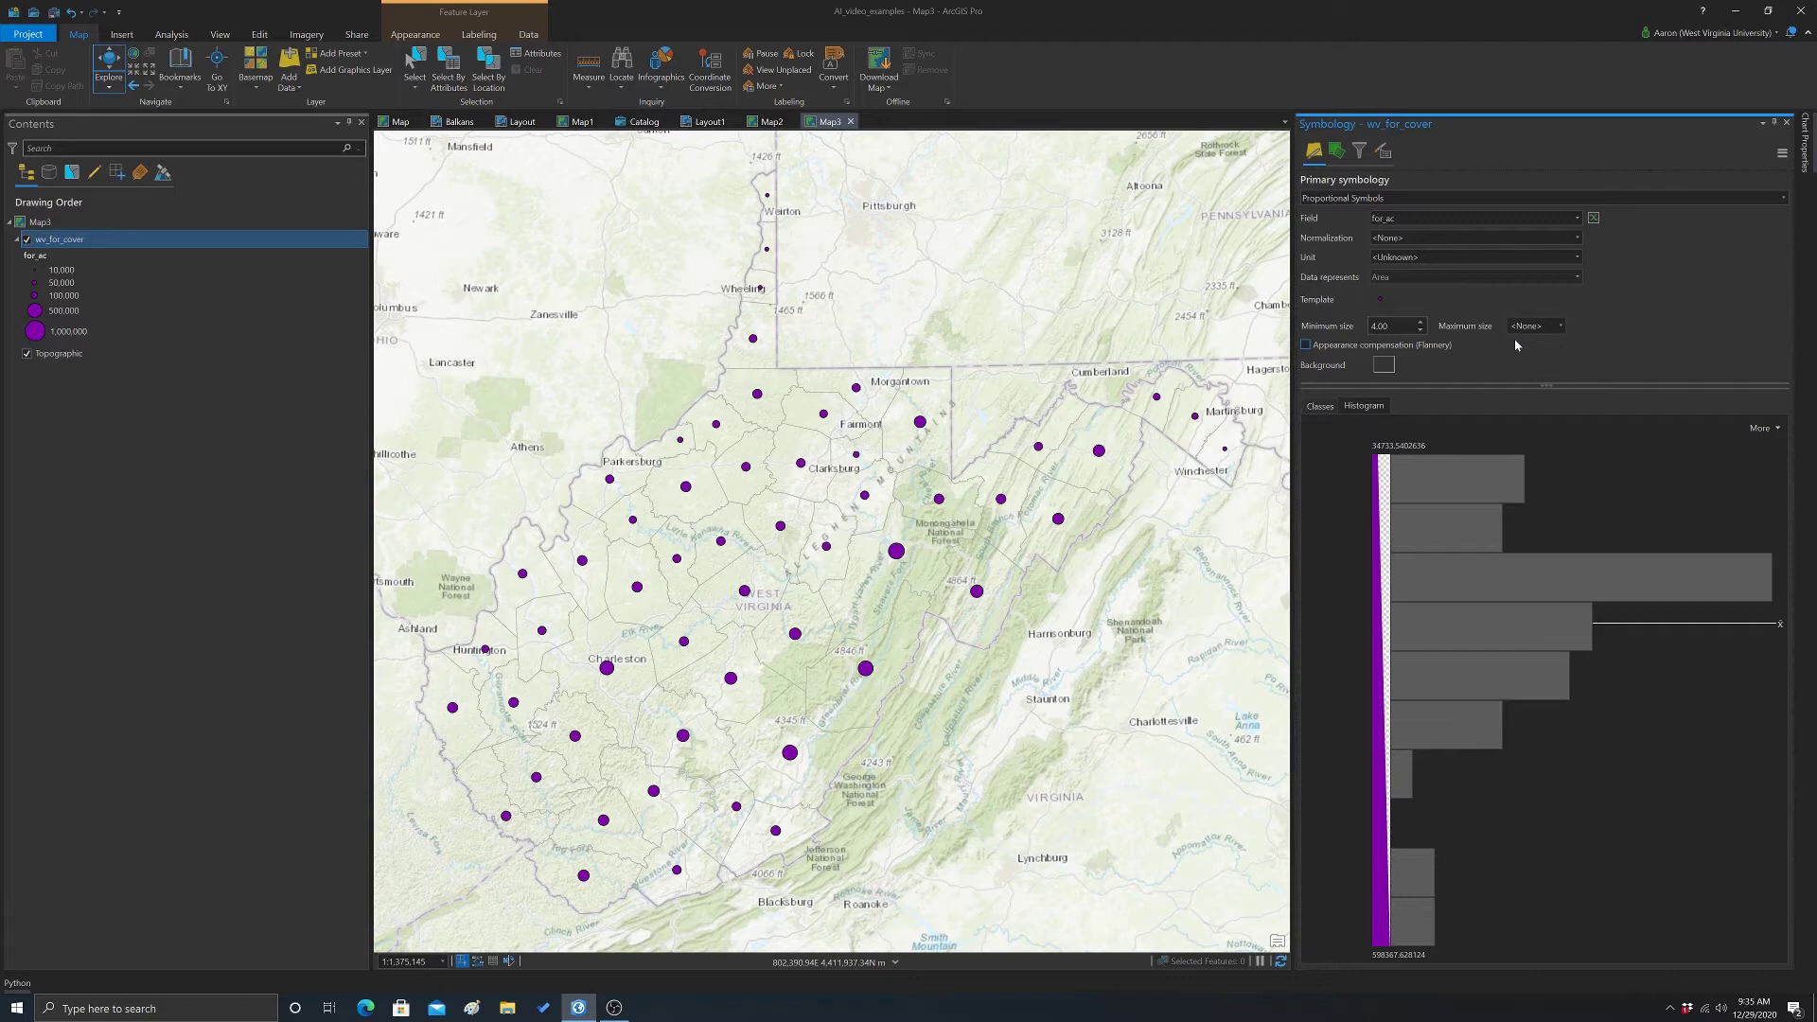
pyautogui.click(1528, 328)
pyautogui.write('50')
pyautogui.press('Return')
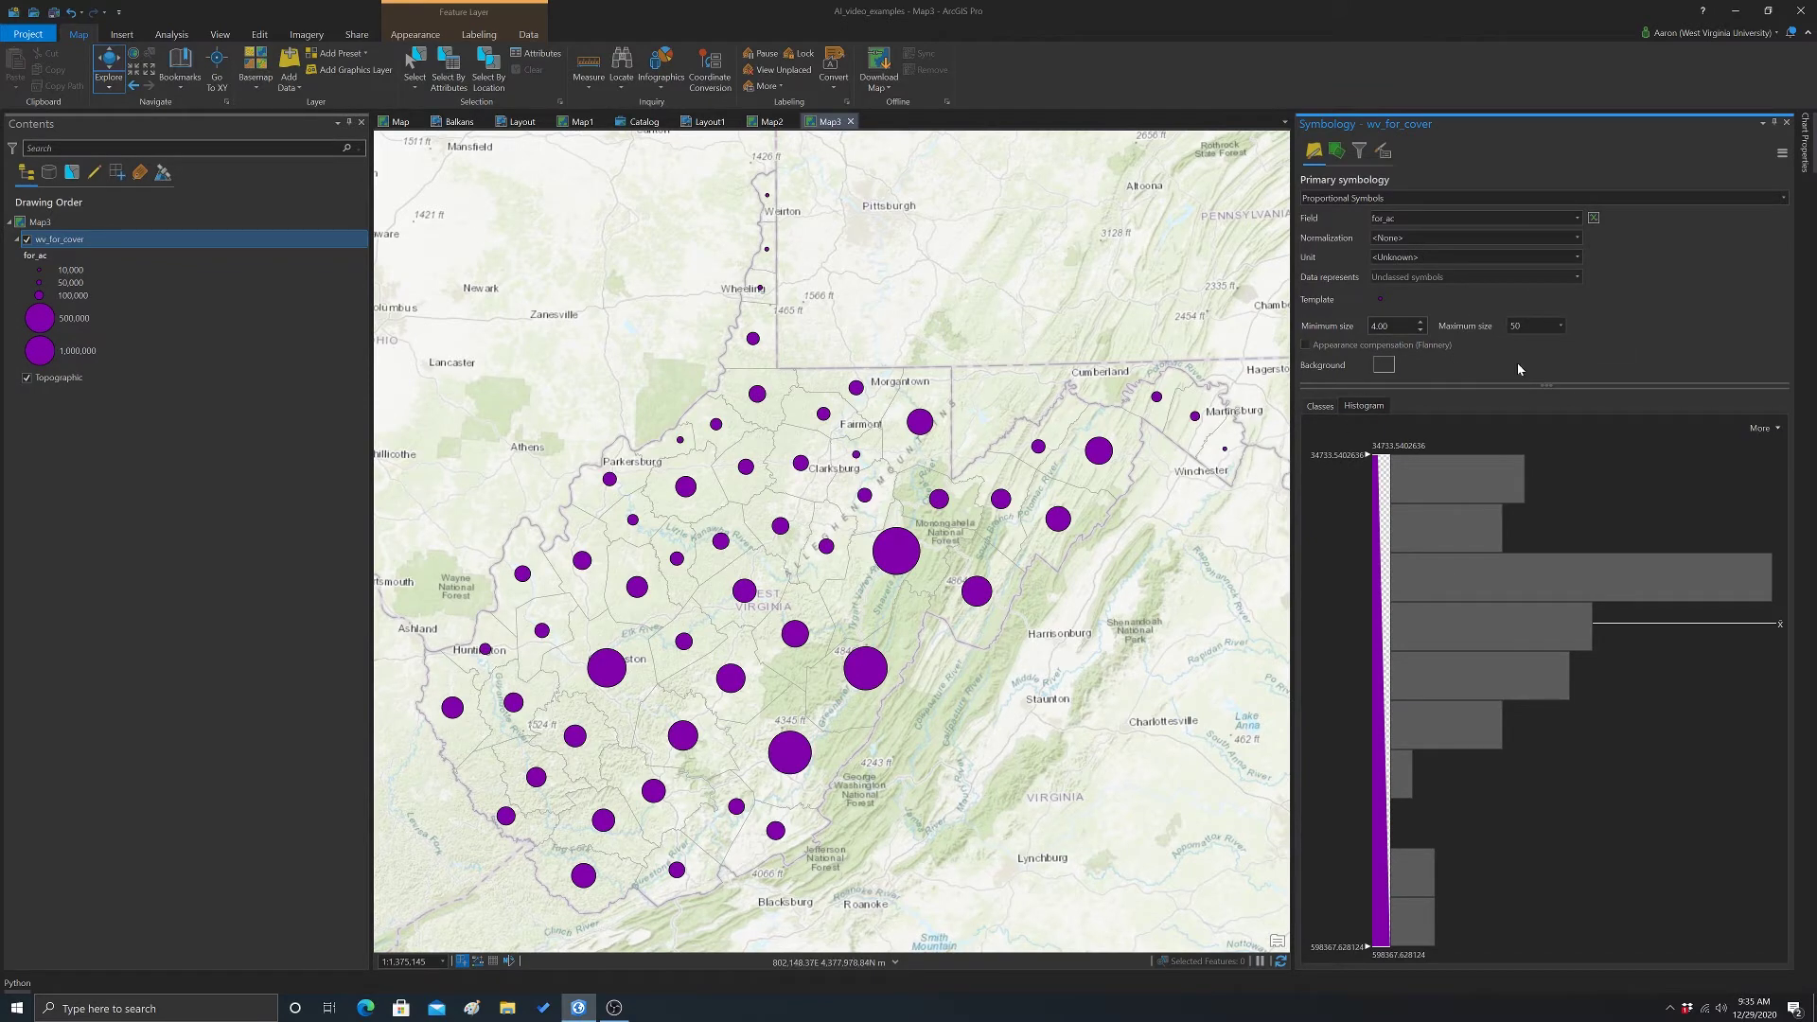
# - Make the proportional template symbol dark green
pyautogui.click(1380, 299)
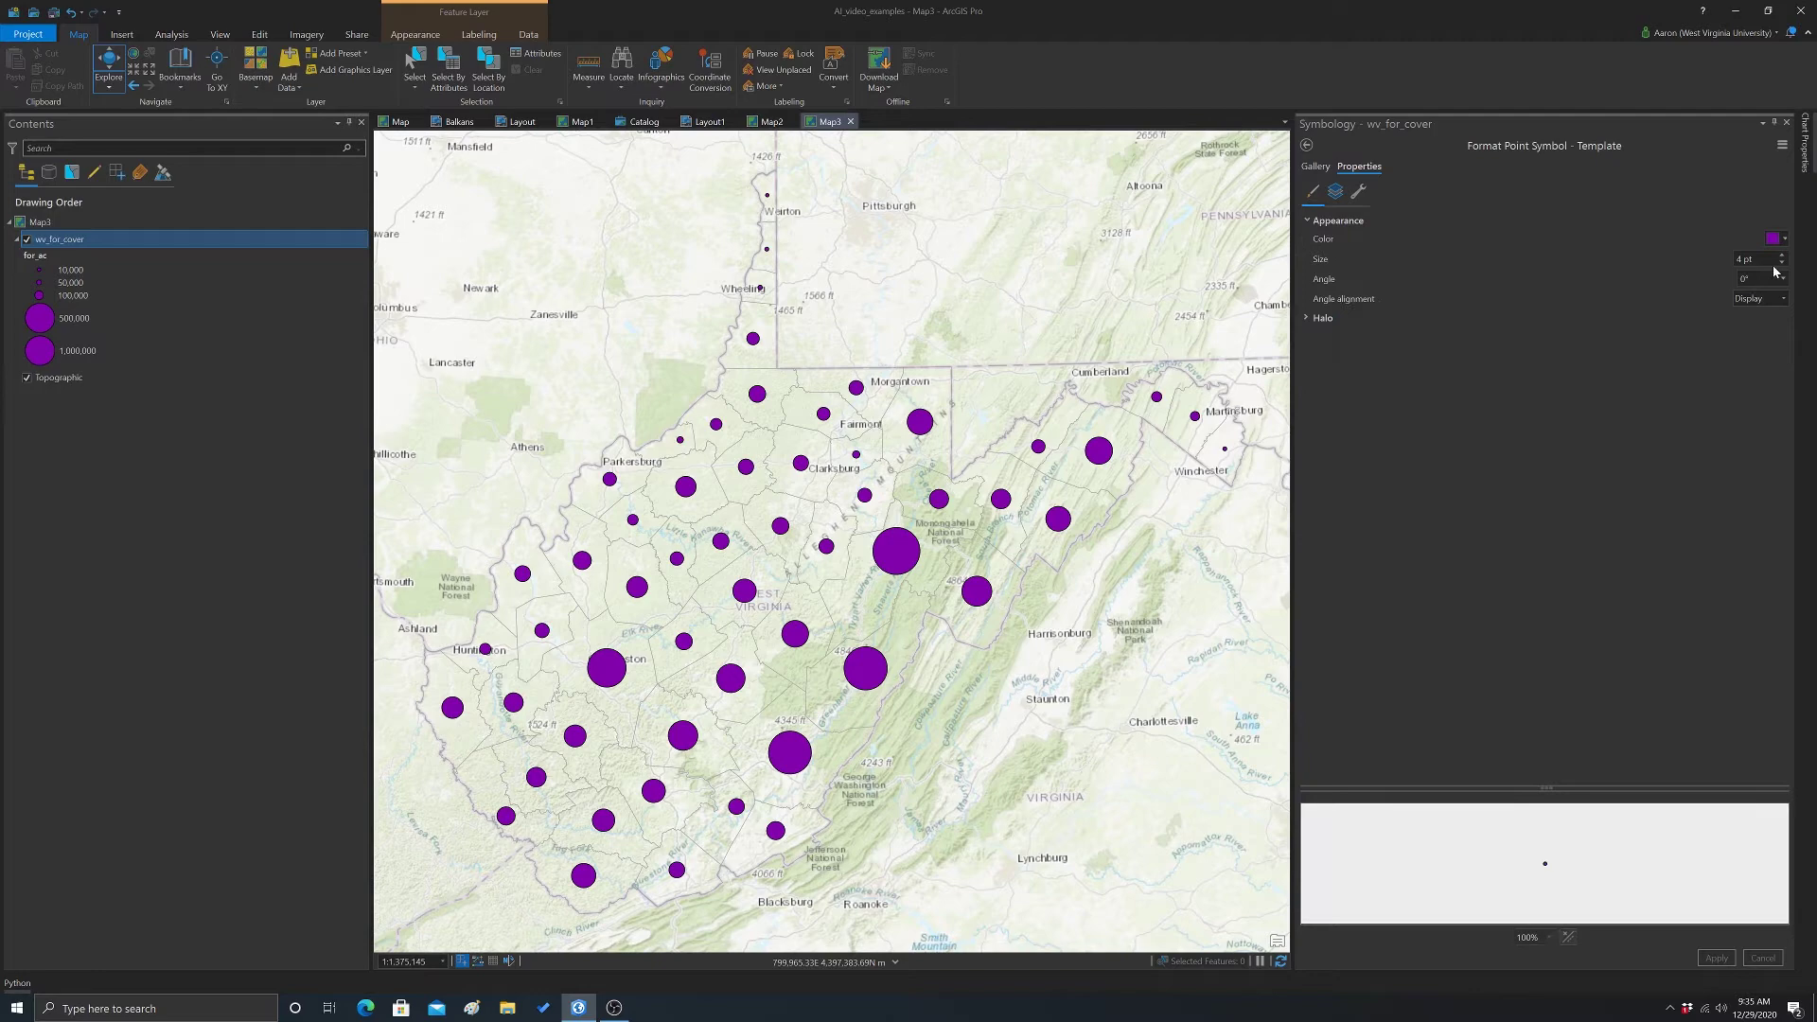
pyautogui.click(1785, 239)
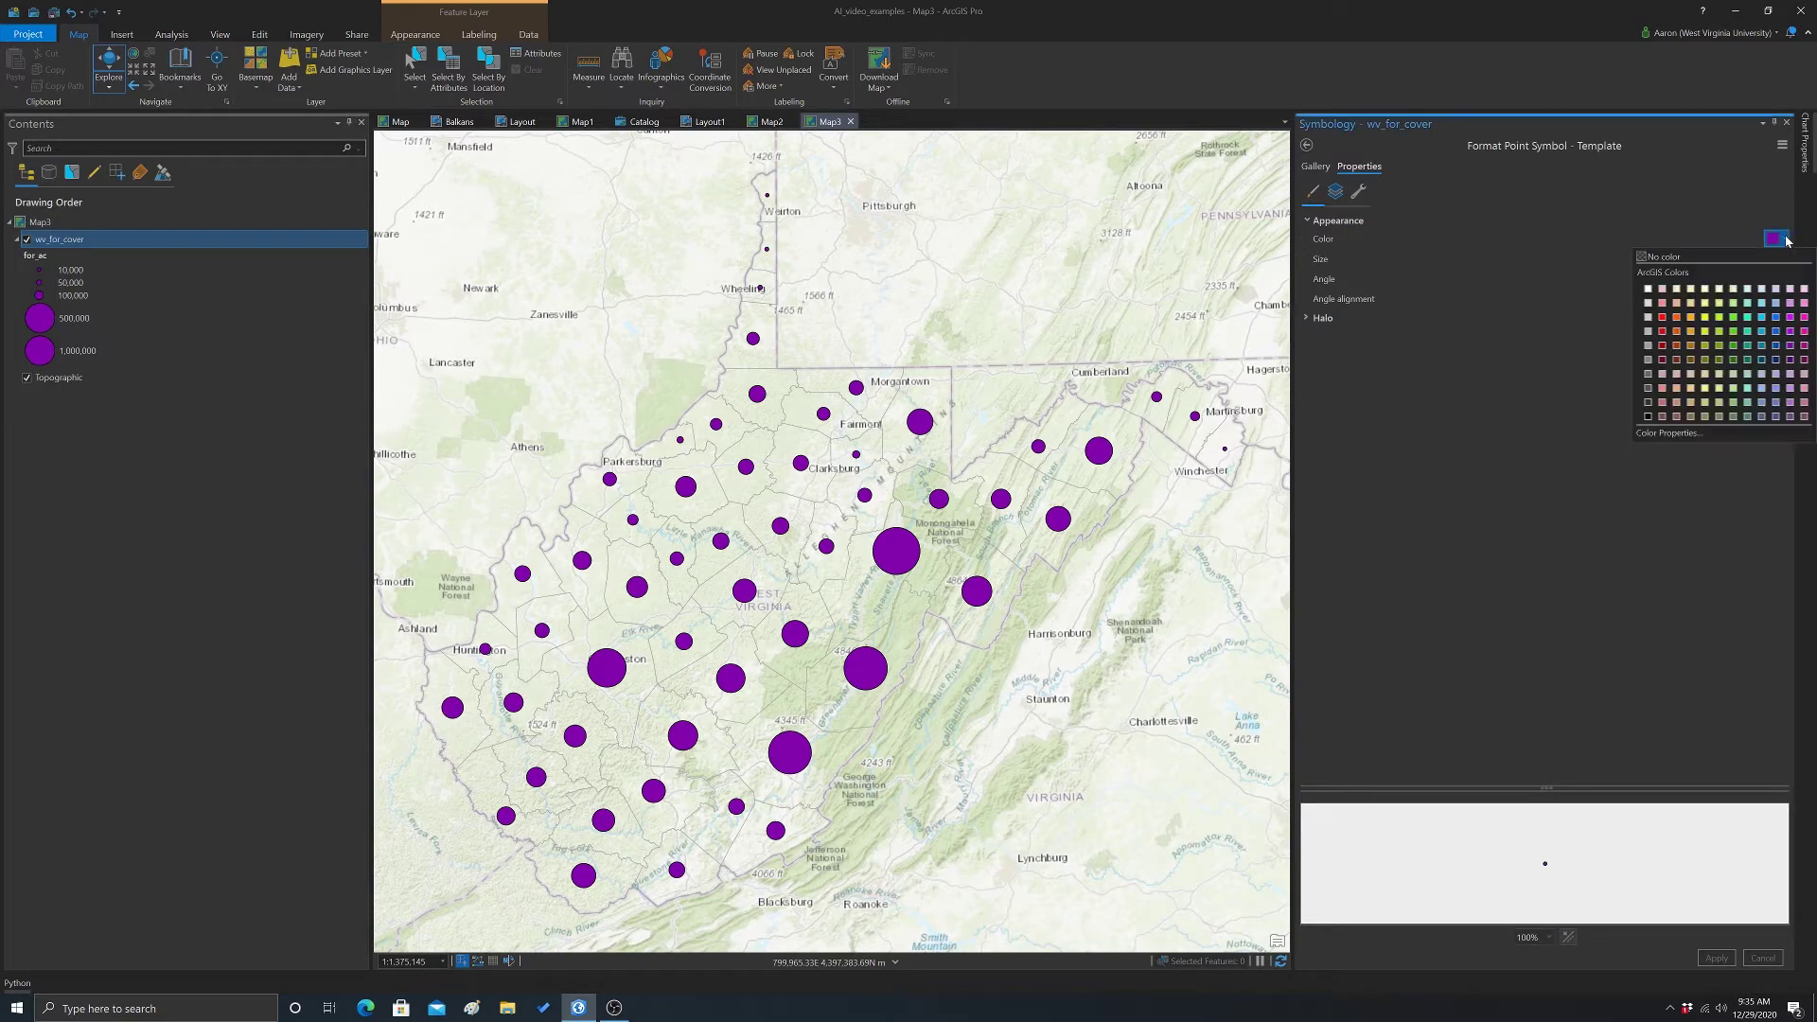
pyautogui.click(1733, 362)
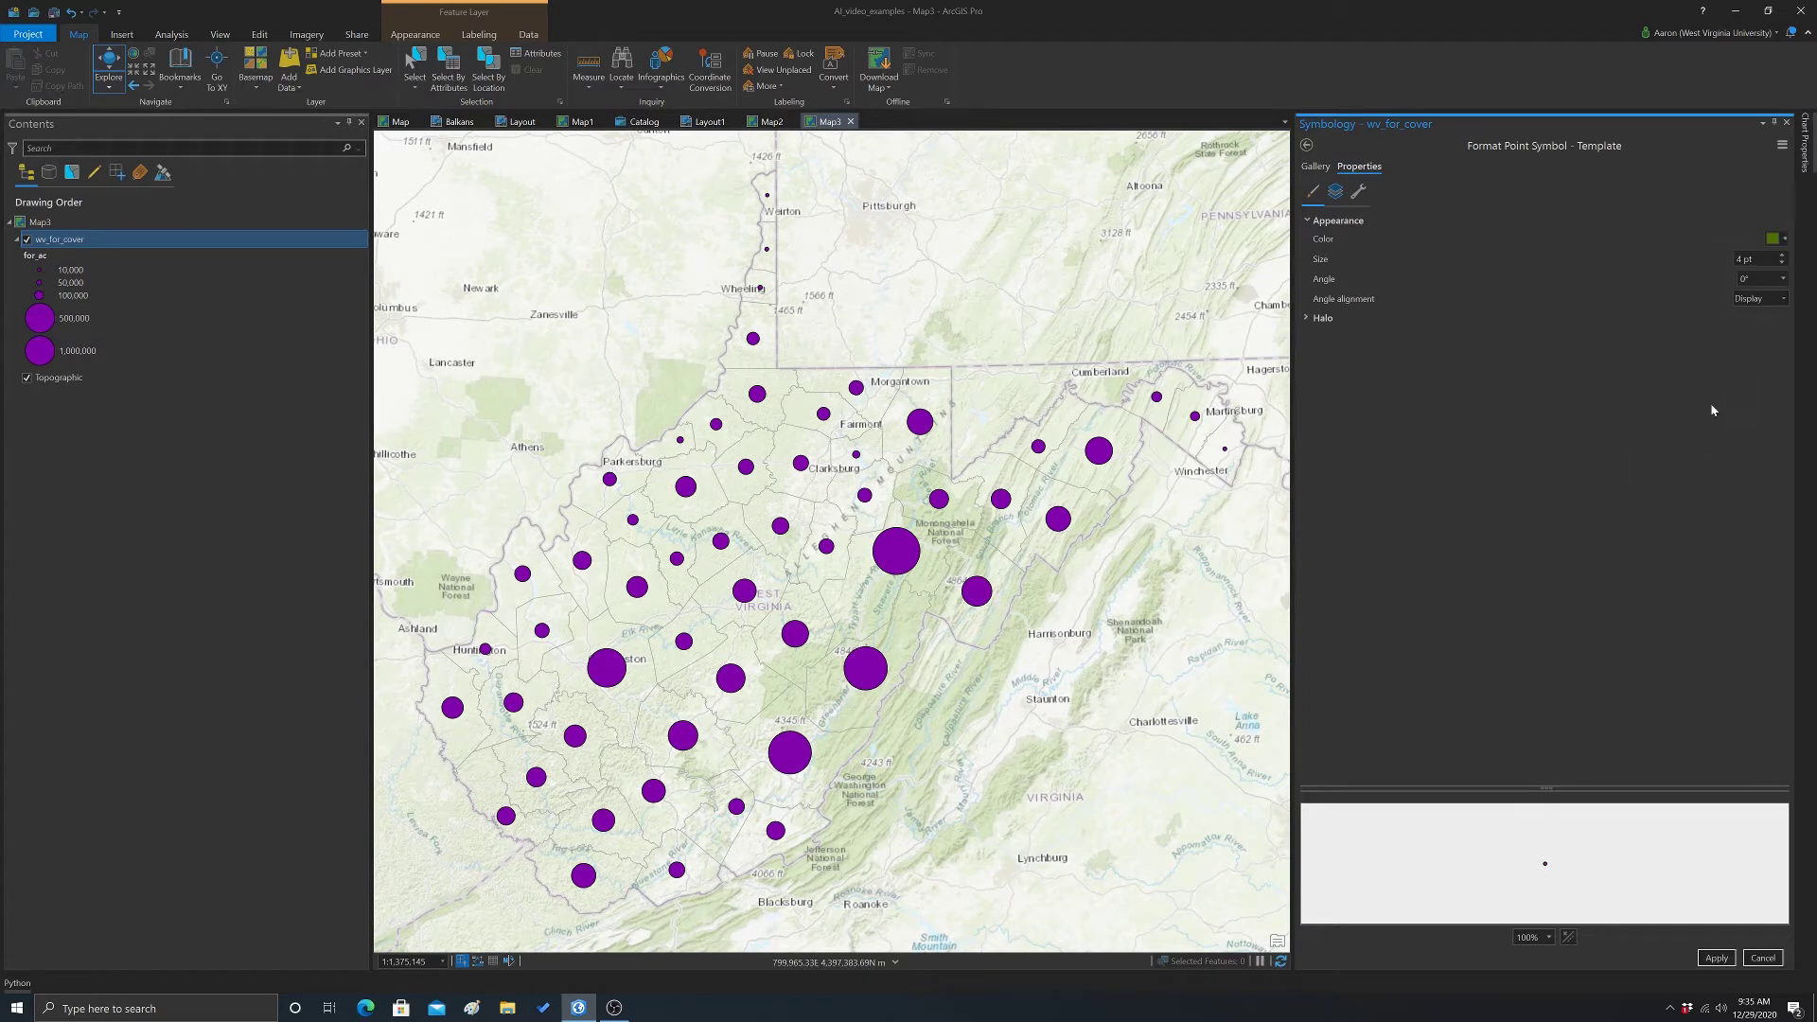
pyautogui.click(1715, 958)
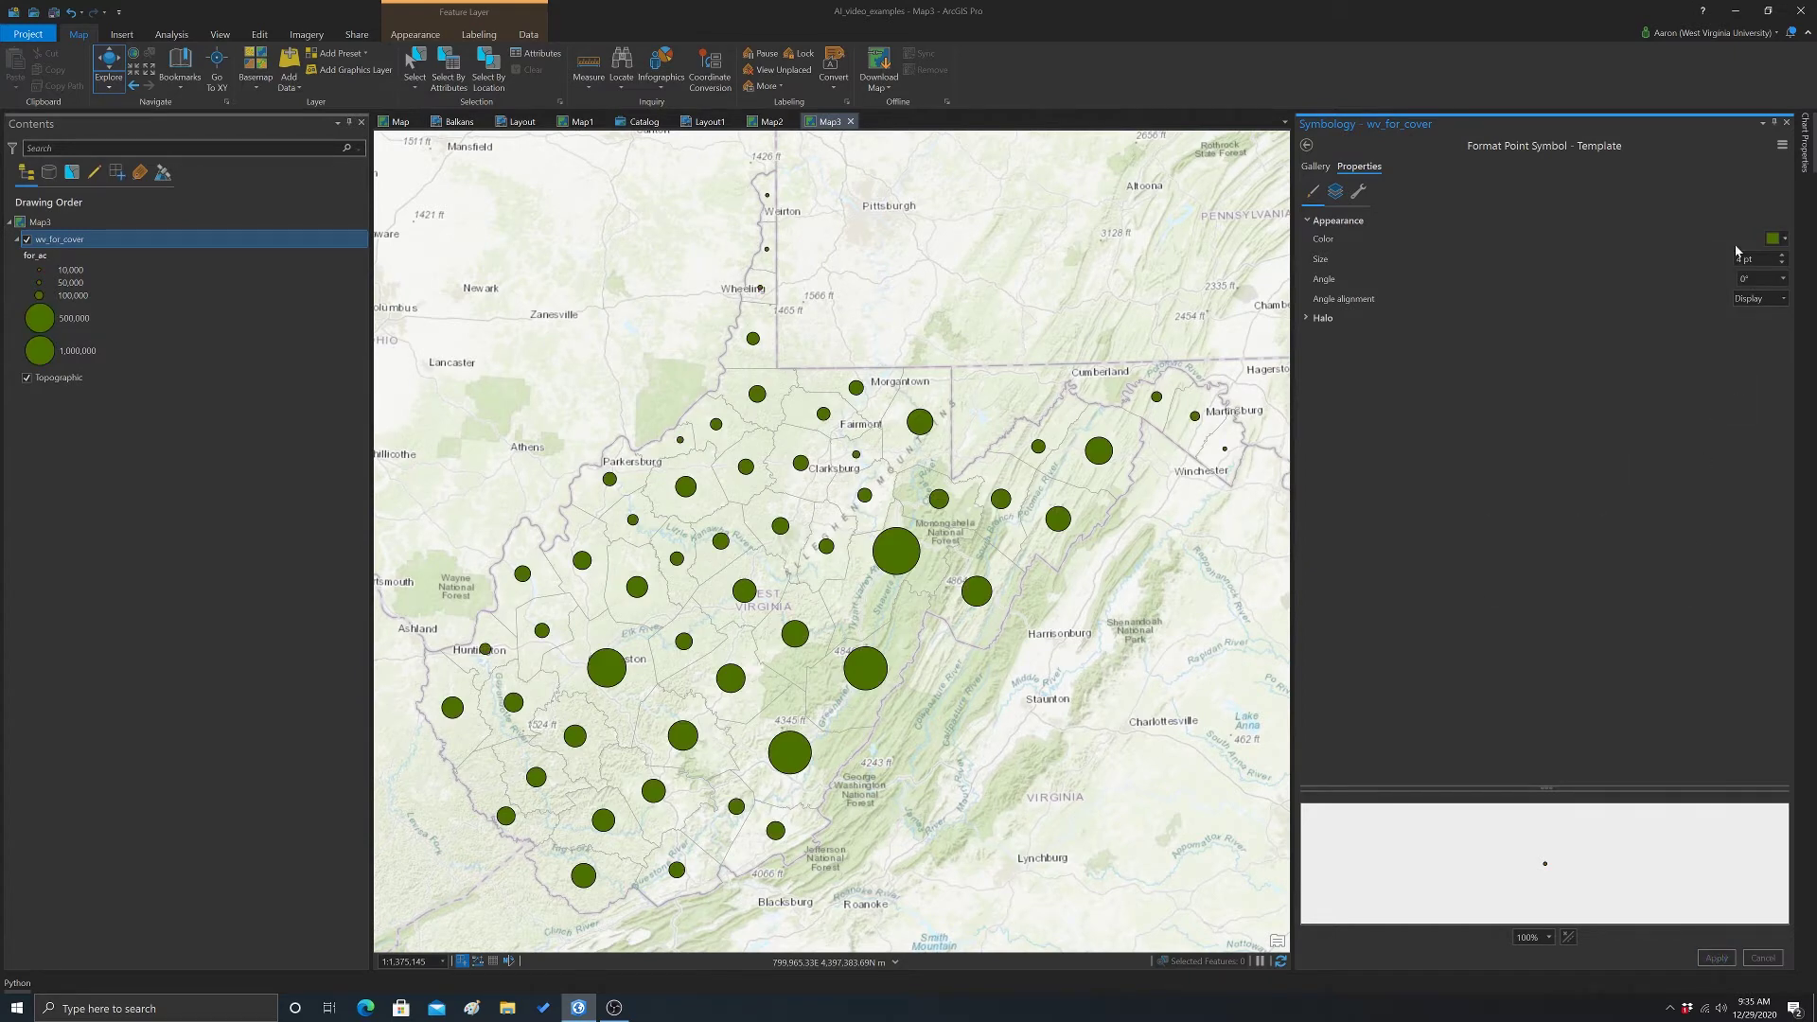
# - Remove the circle symbols' outline colour and return to the main symbology settings
pyautogui.click(1335, 193)
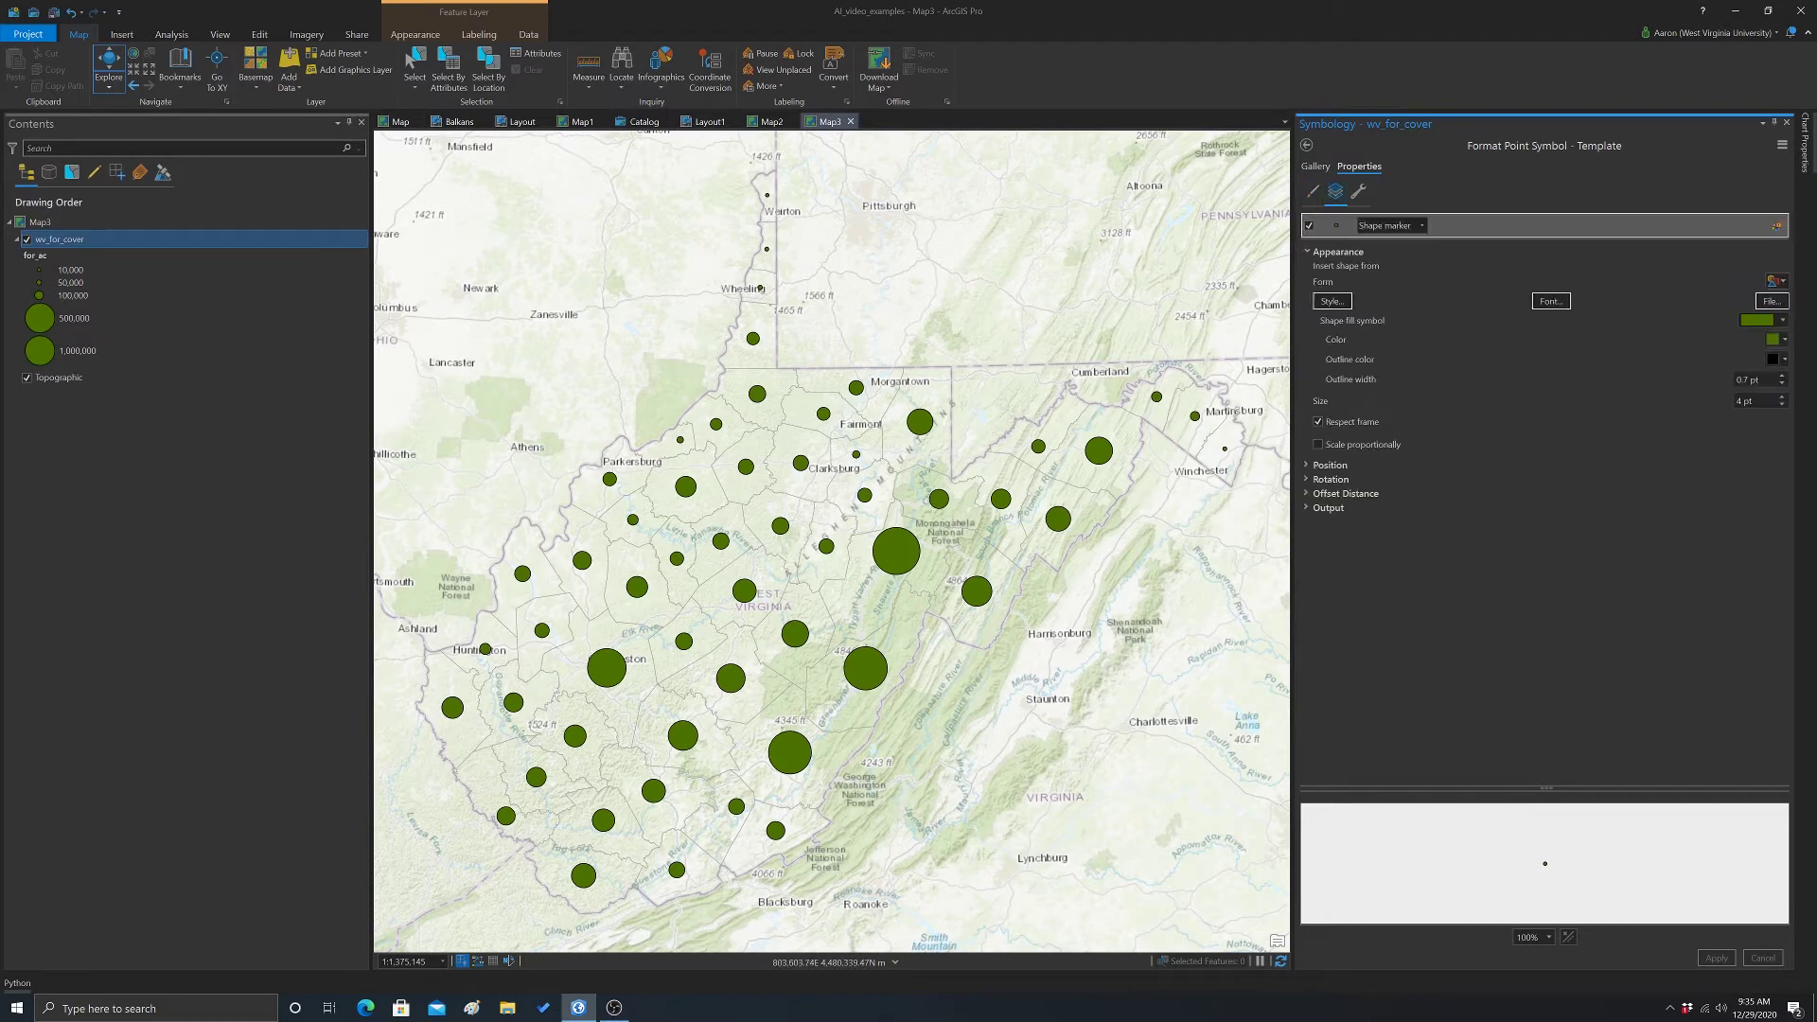
pyautogui.click(1777, 339)
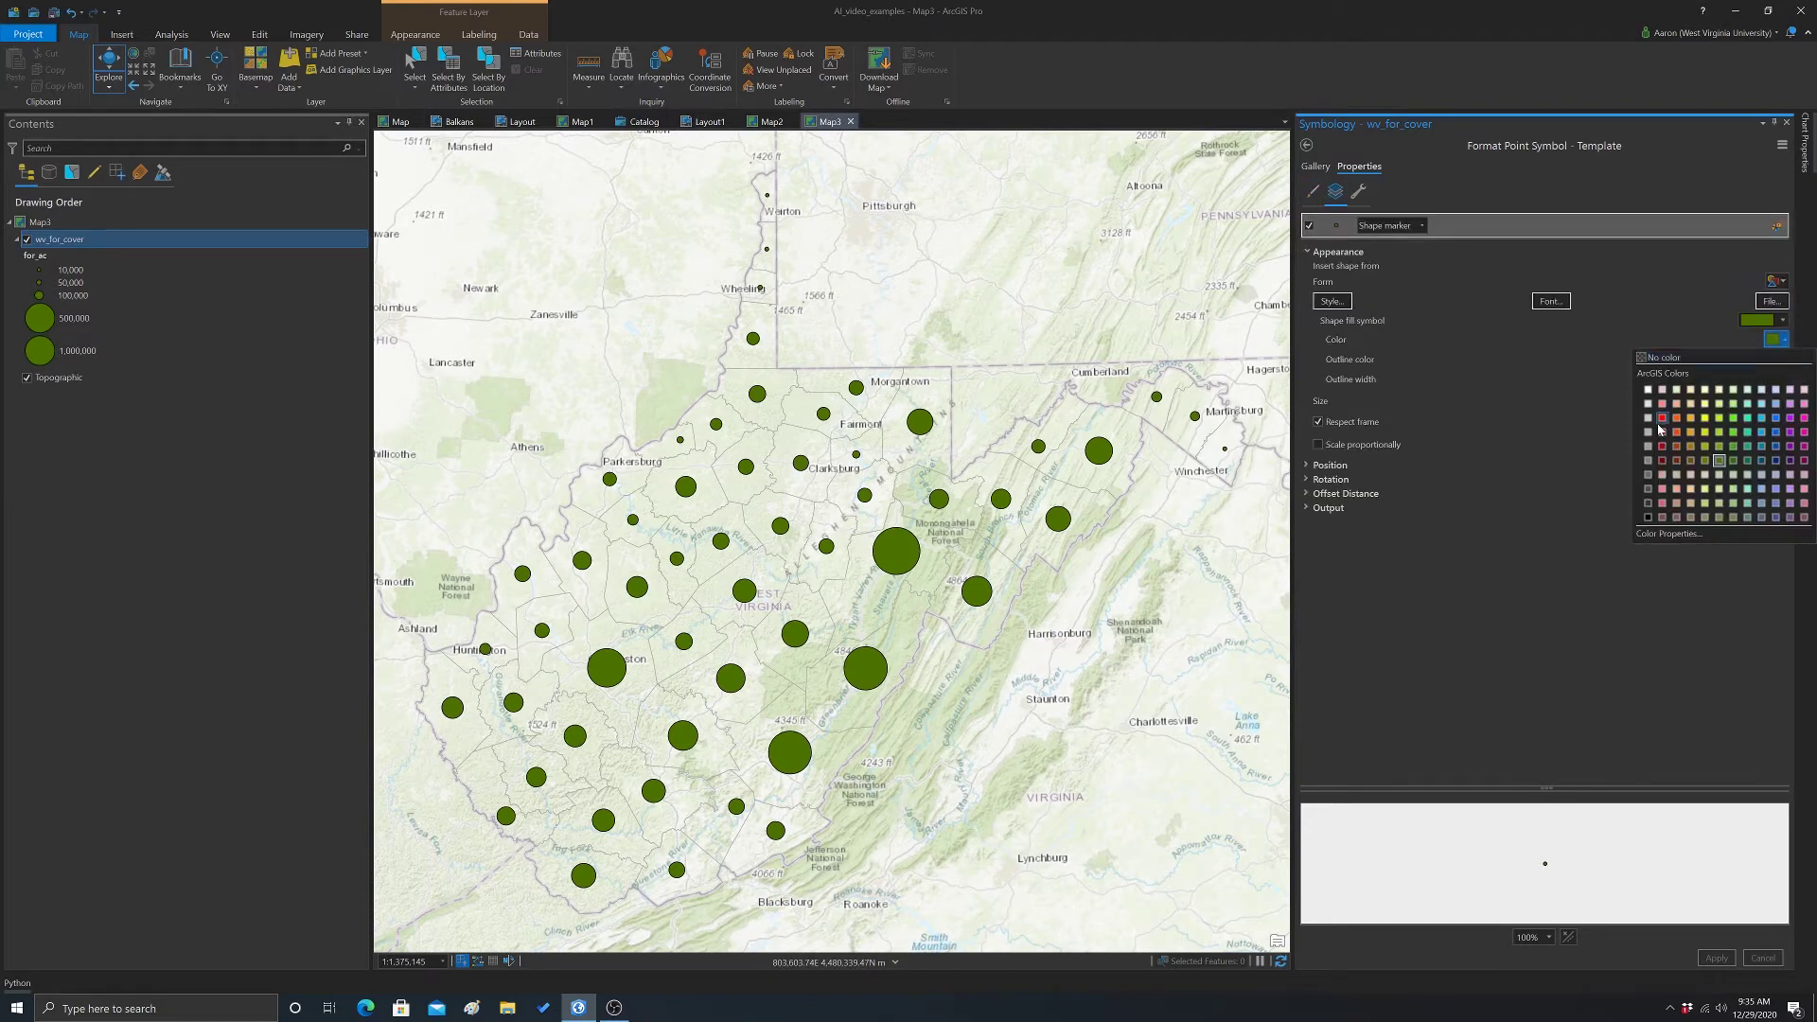
pyautogui.click(1726, 329)
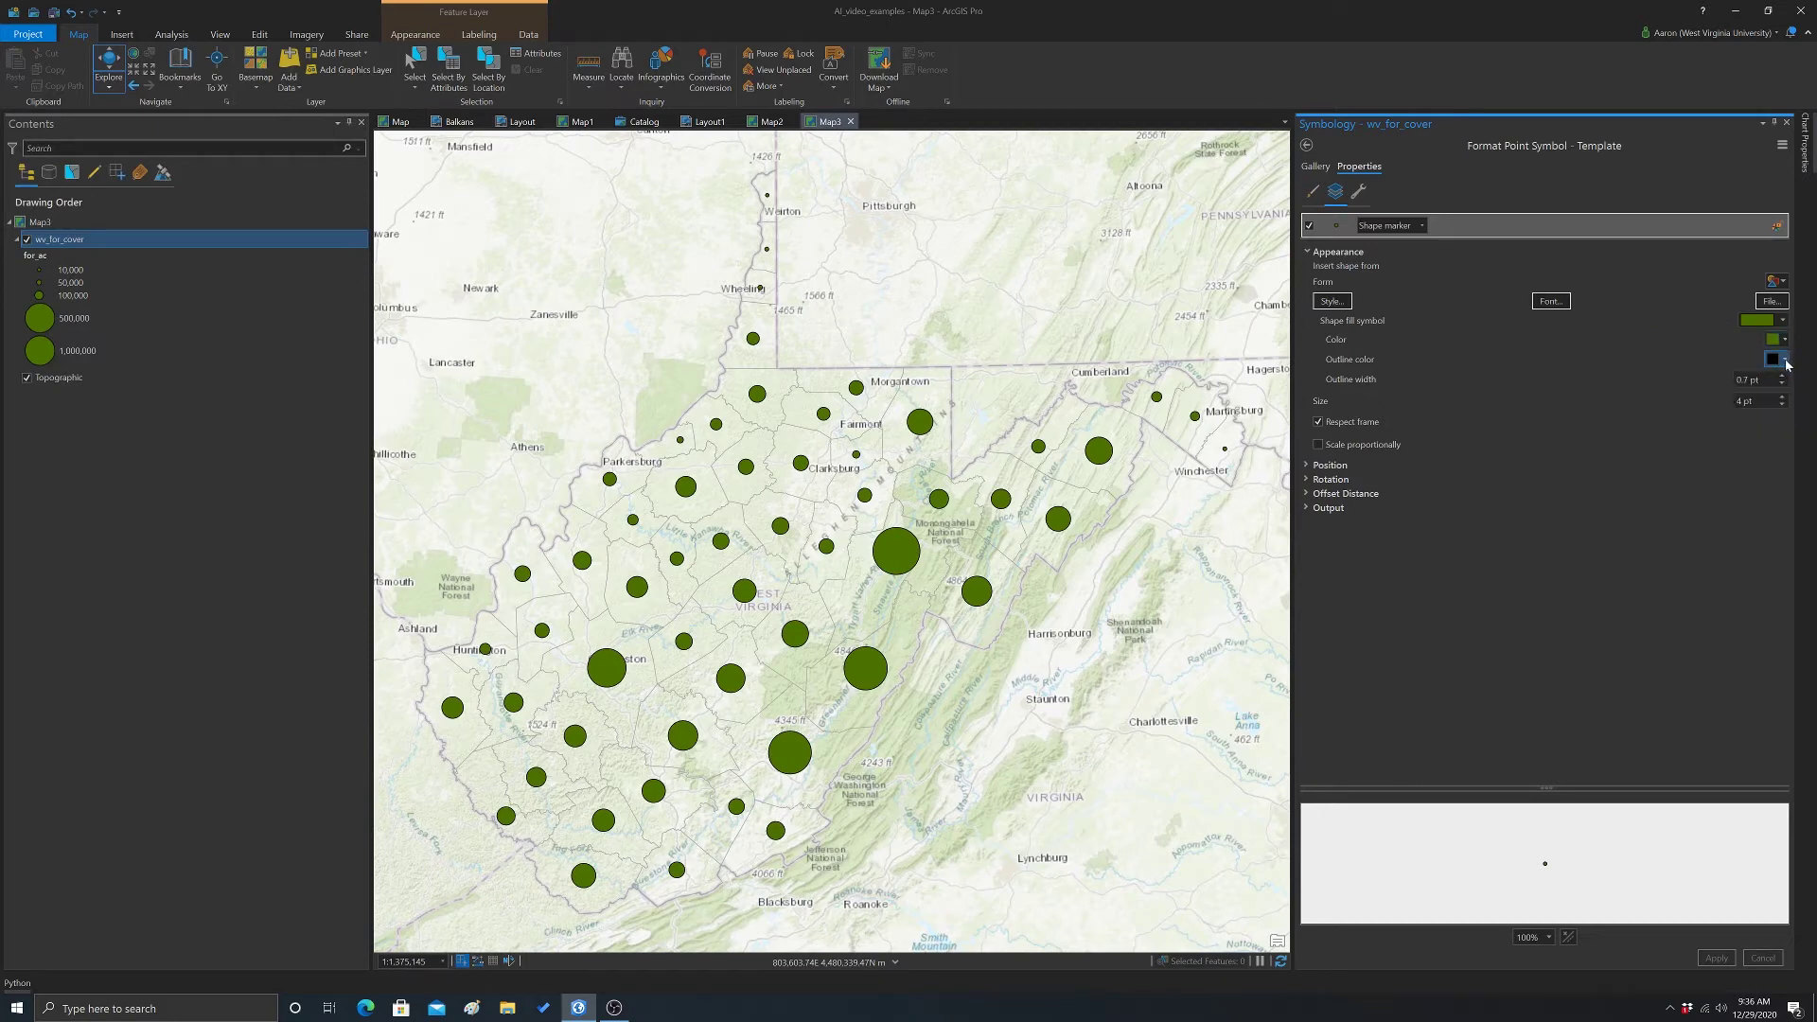
pyautogui.click(1785, 361)
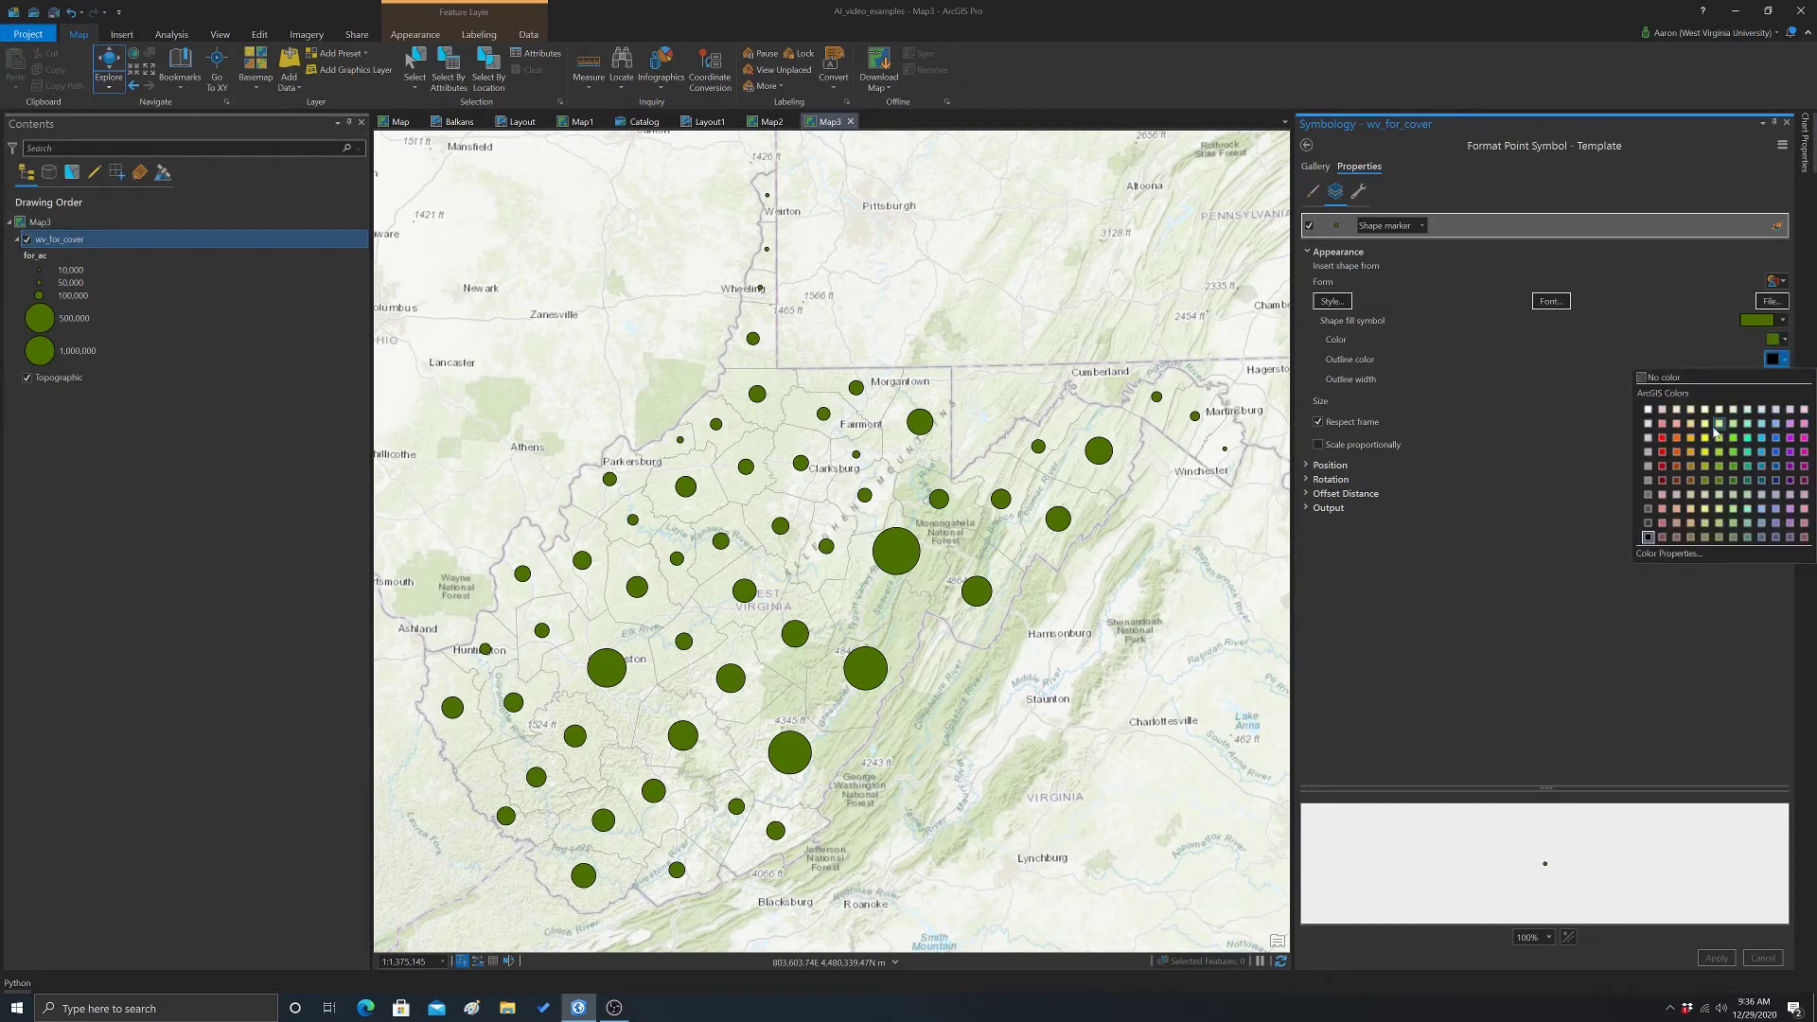
pyautogui.click(1663, 378)
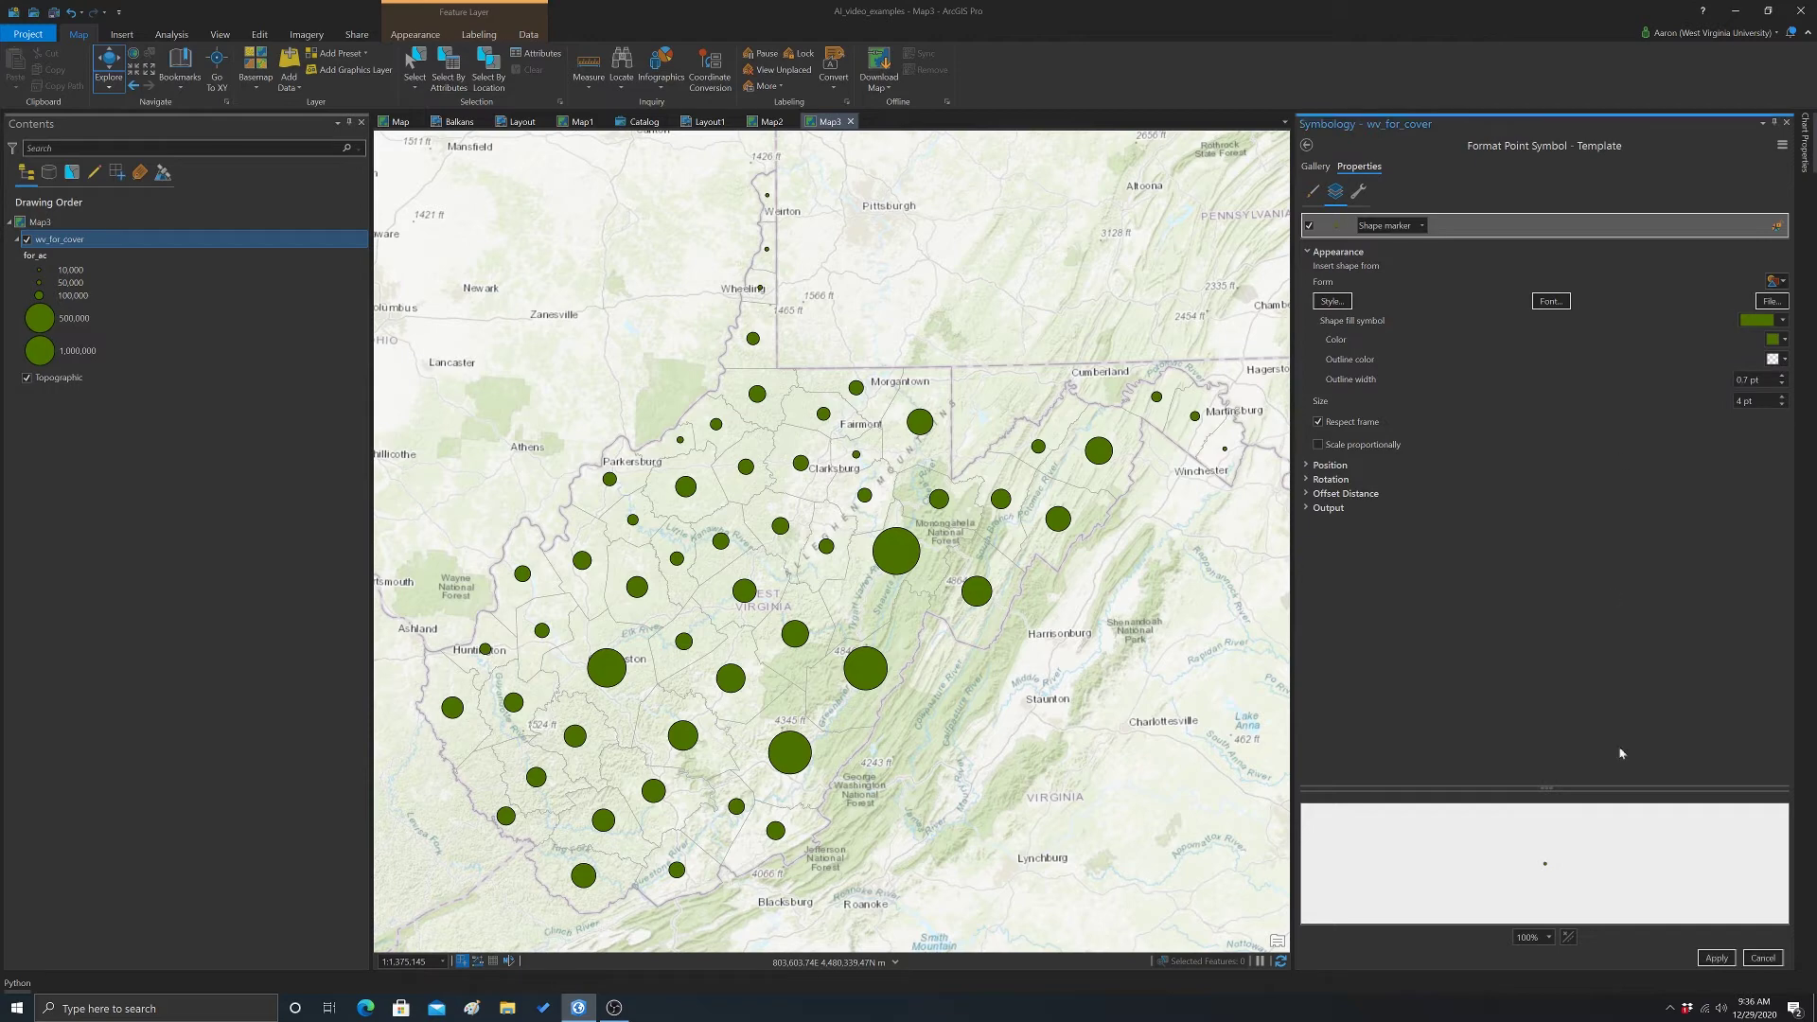
pyautogui.click(1716, 957)
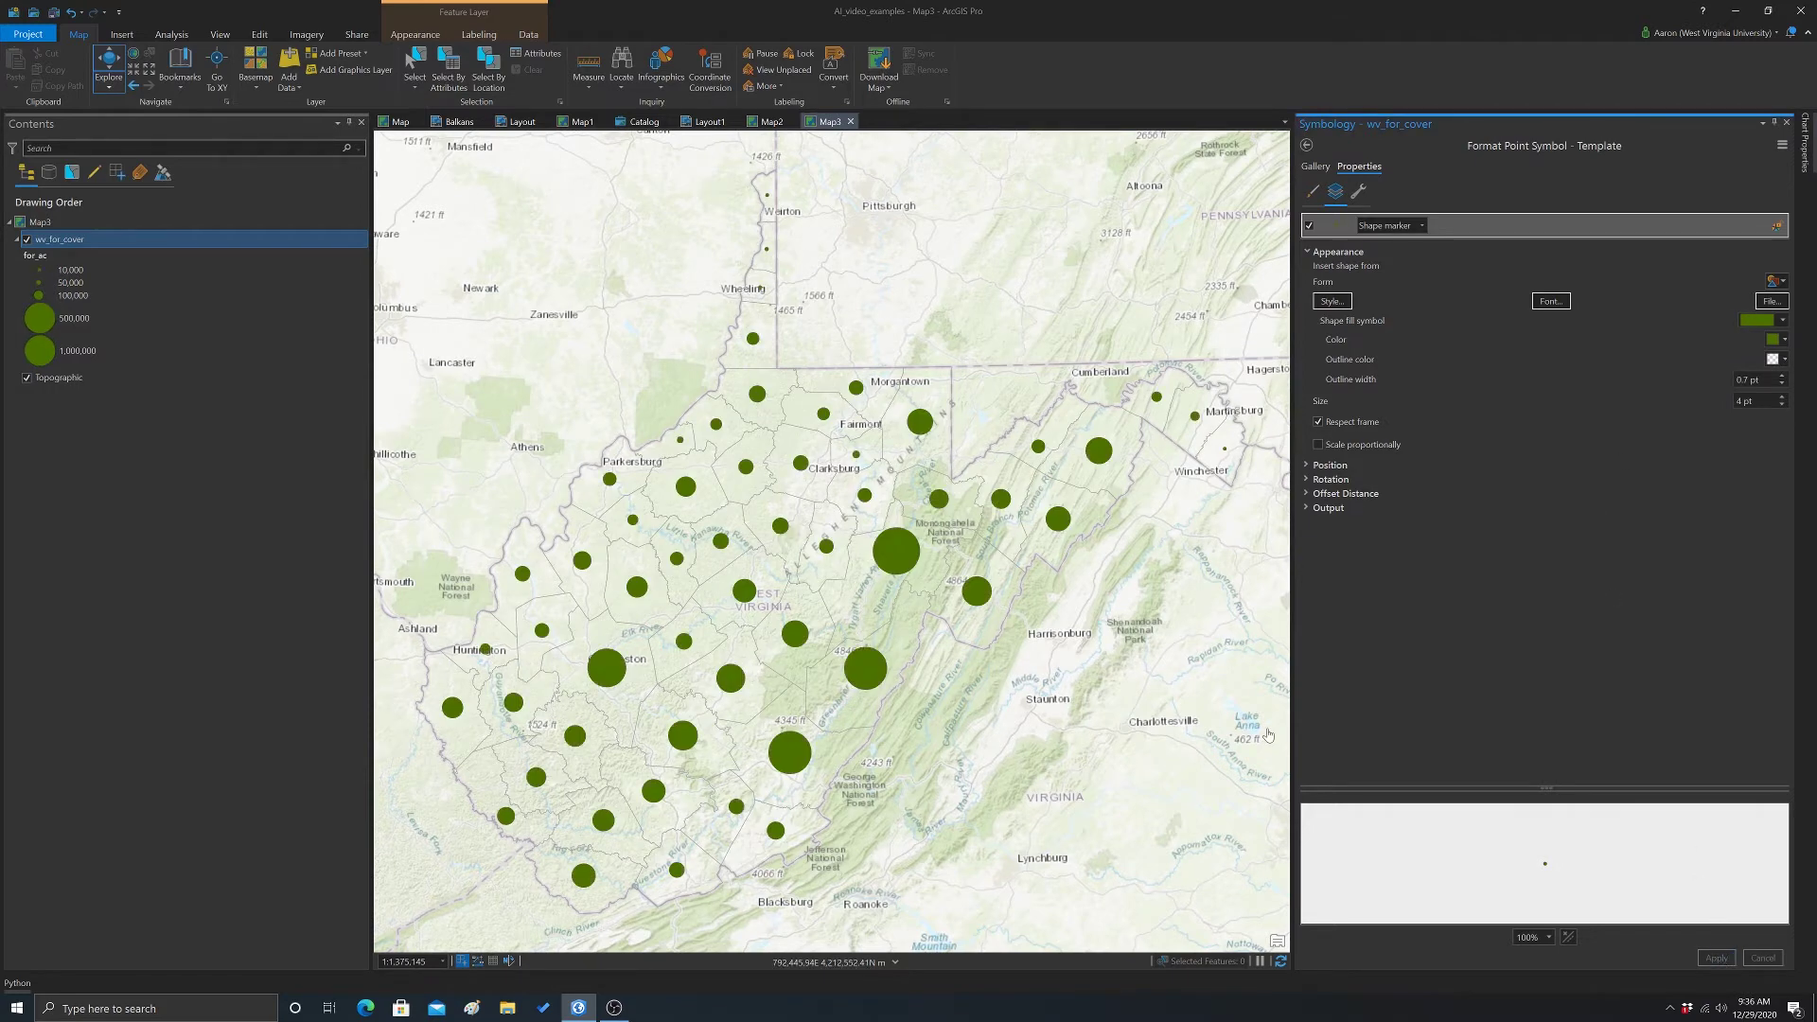
pyautogui.click(1315, 166)
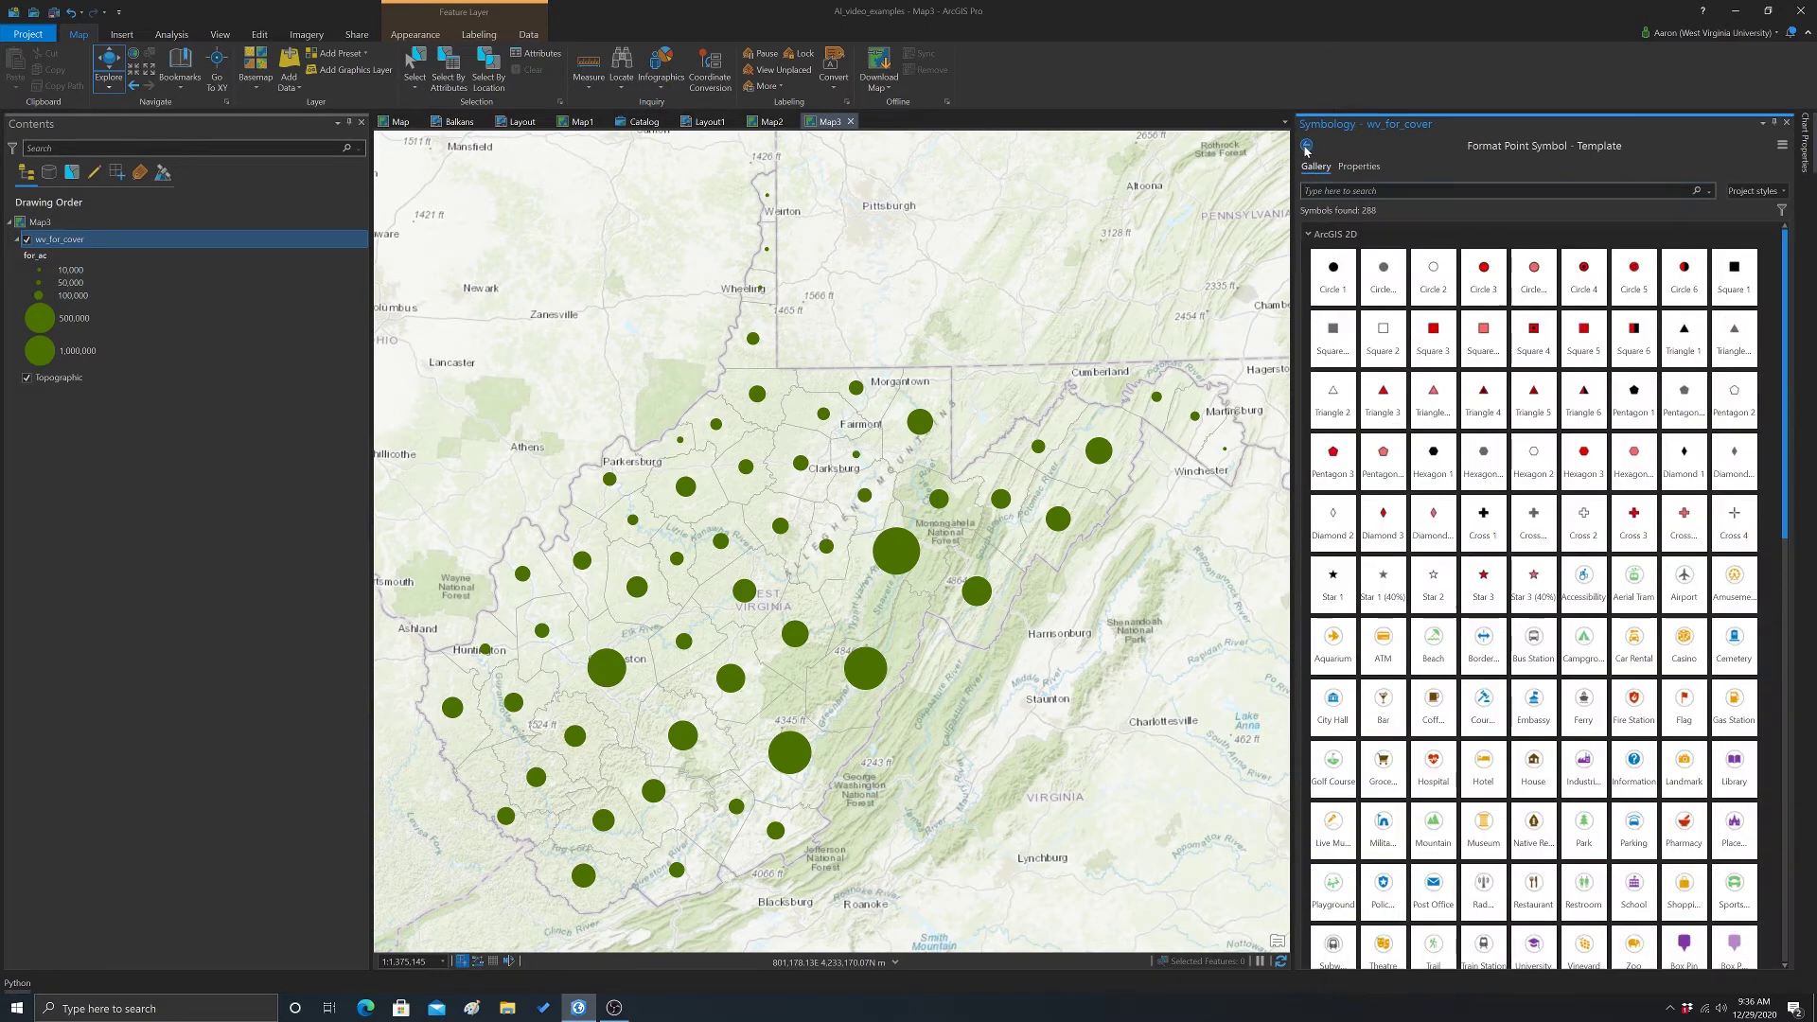
pyautogui.click(1307, 145)
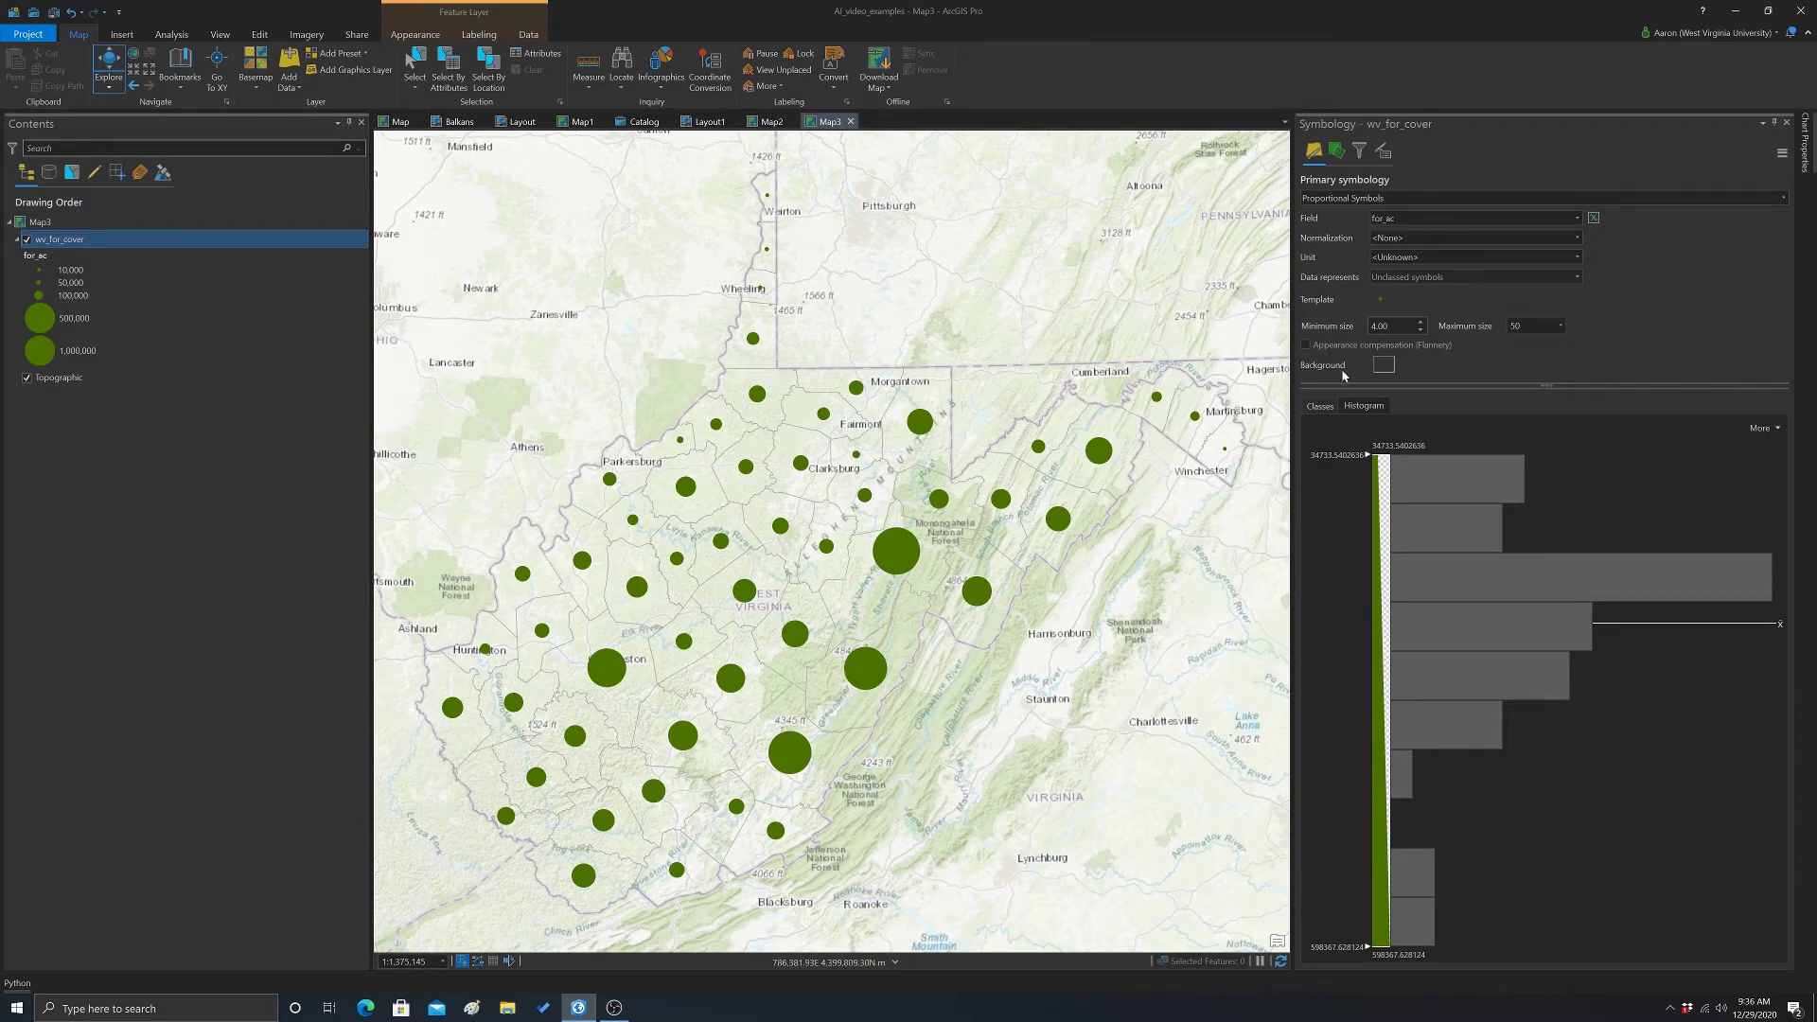
# - Fill the county background polygons grey
pyautogui.click(1383, 365)
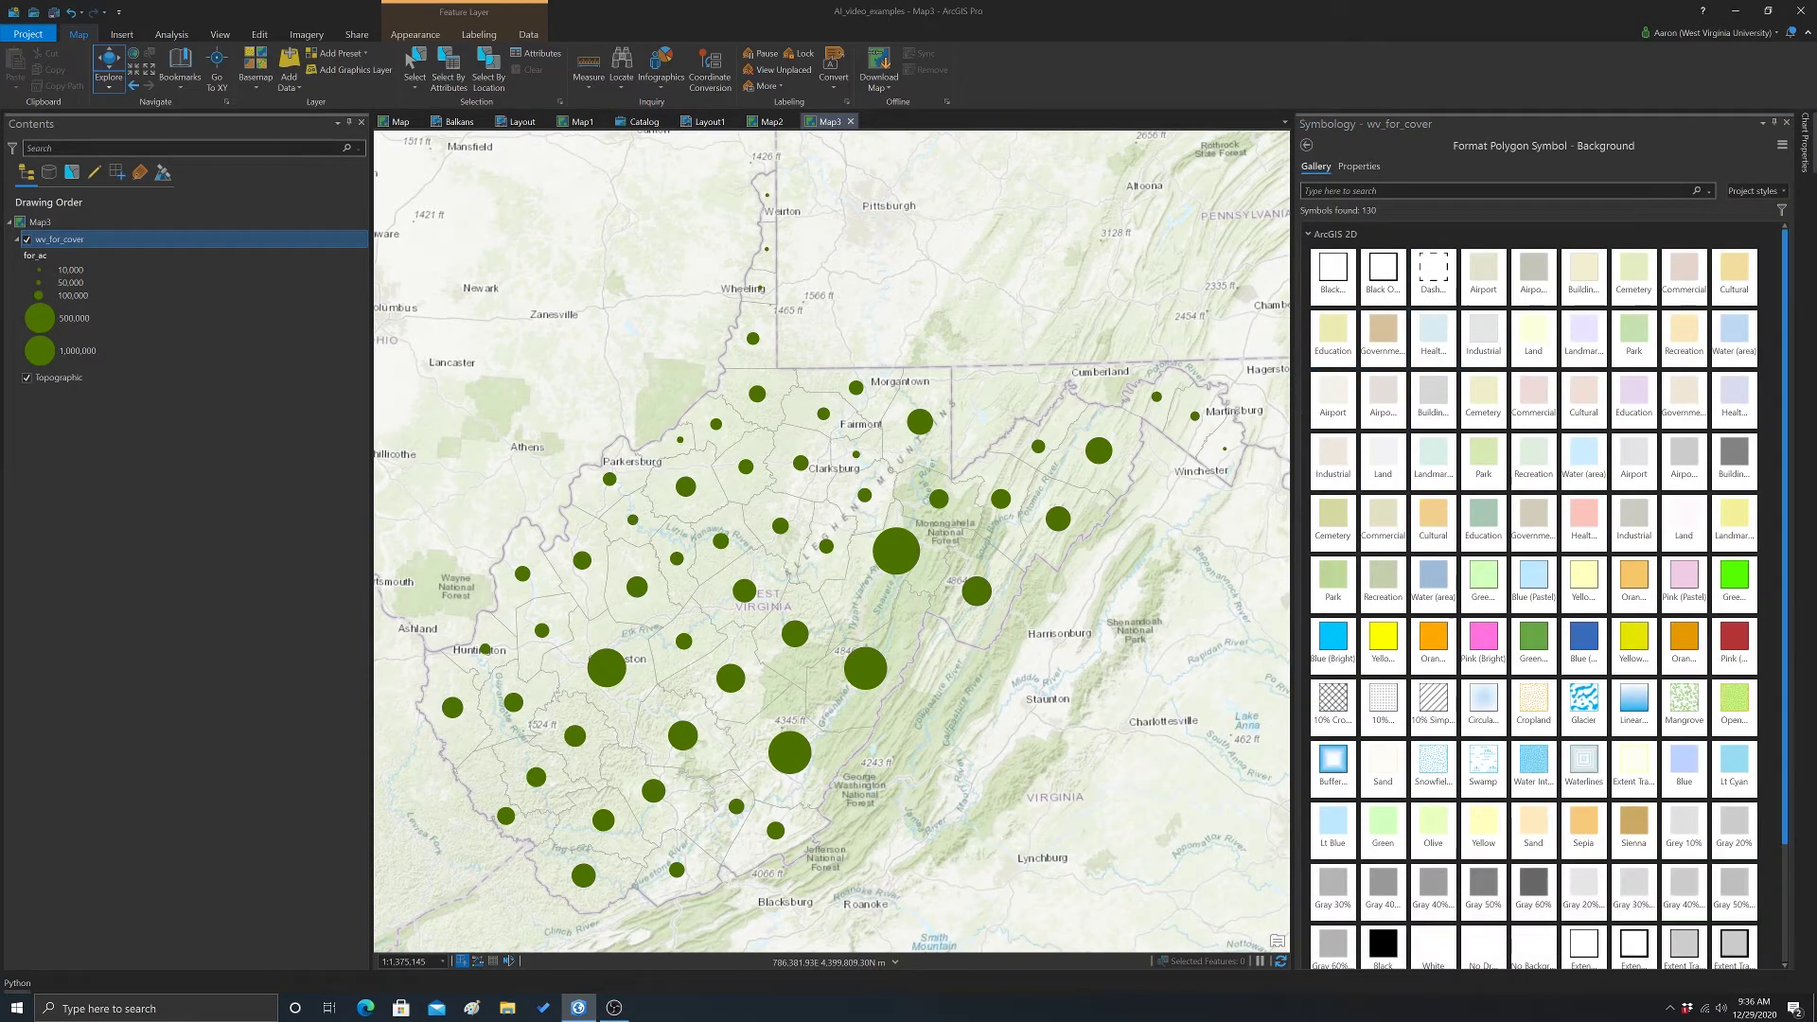
pyautogui.click(1360, 166)
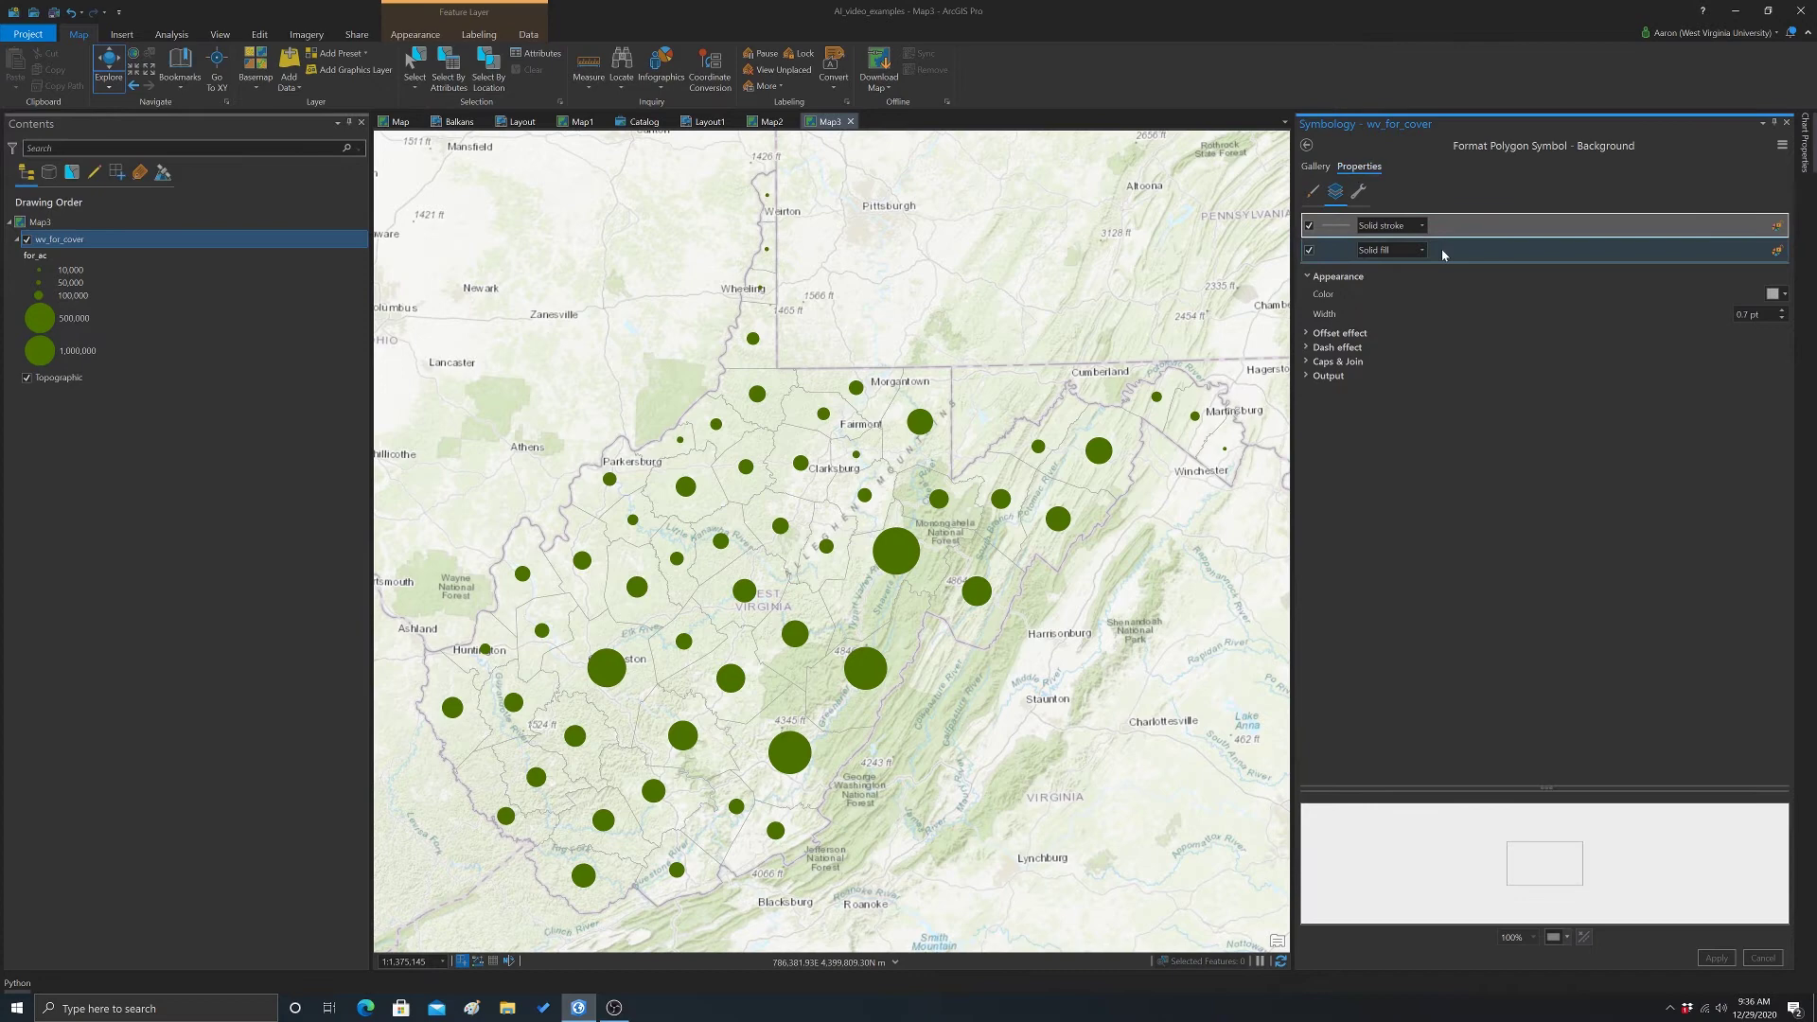
pyautogui.click(1372, 251)
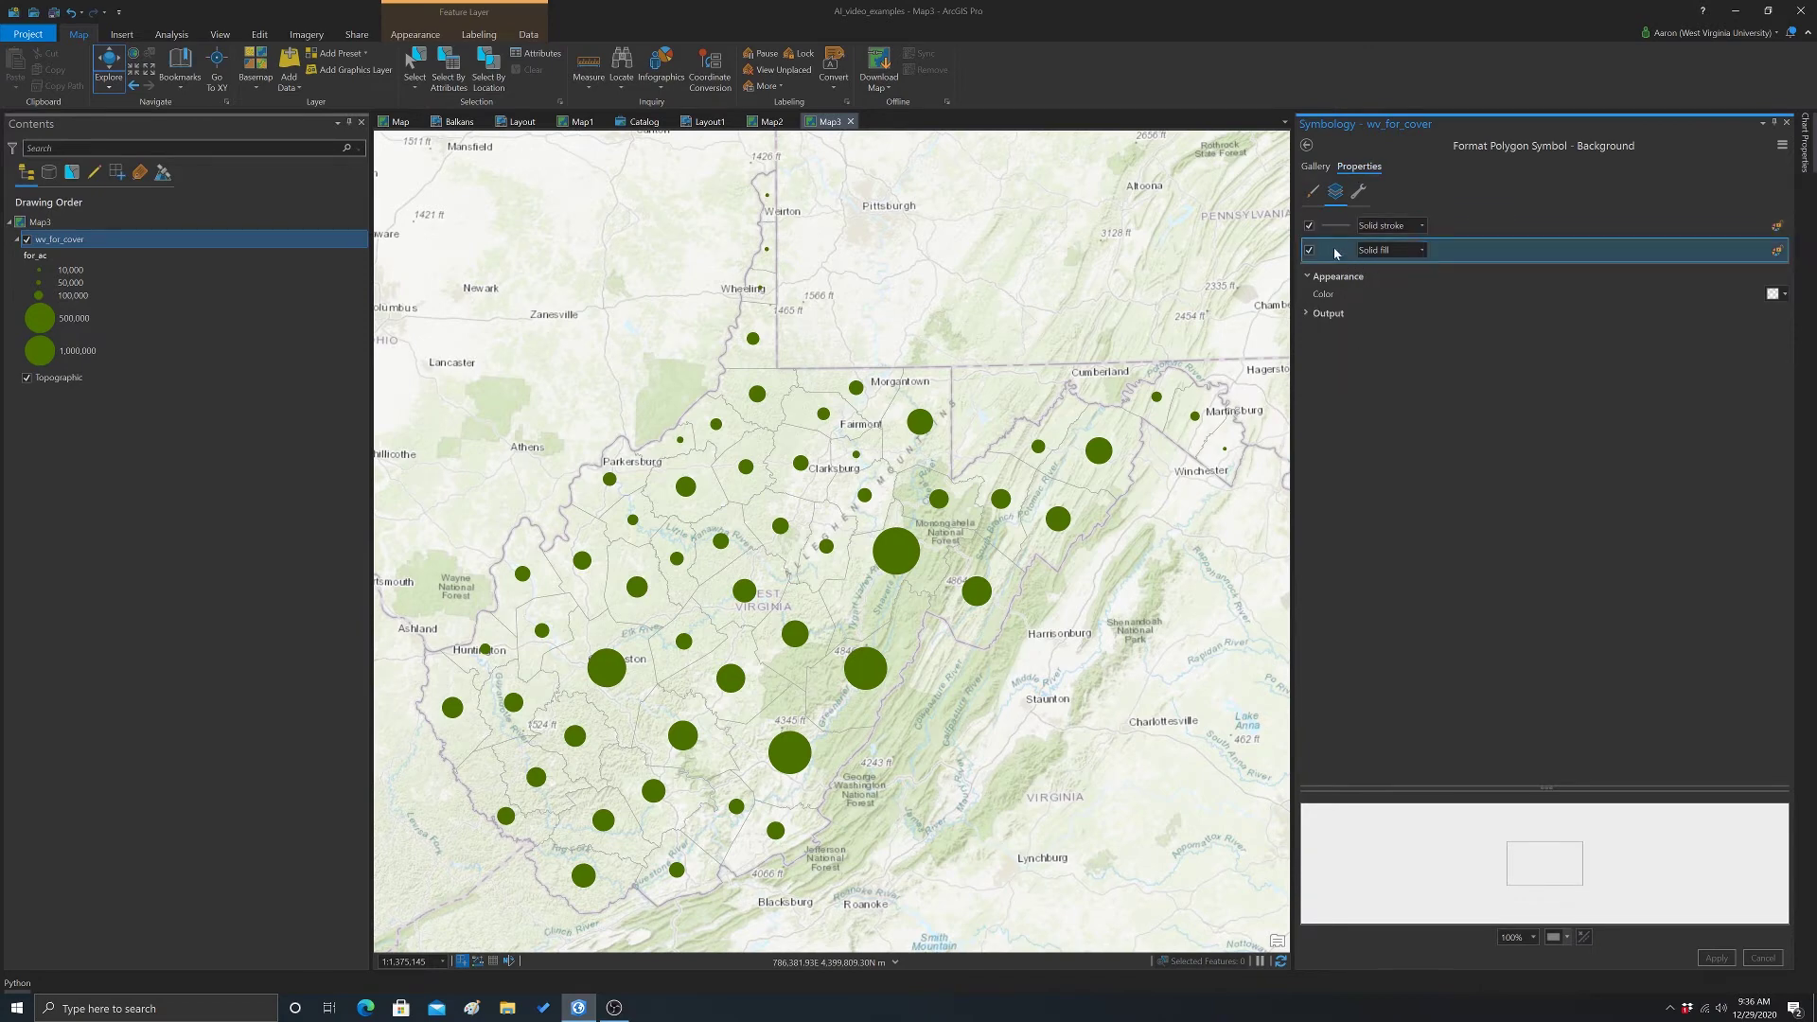
pyautogui.click(1784, 295)
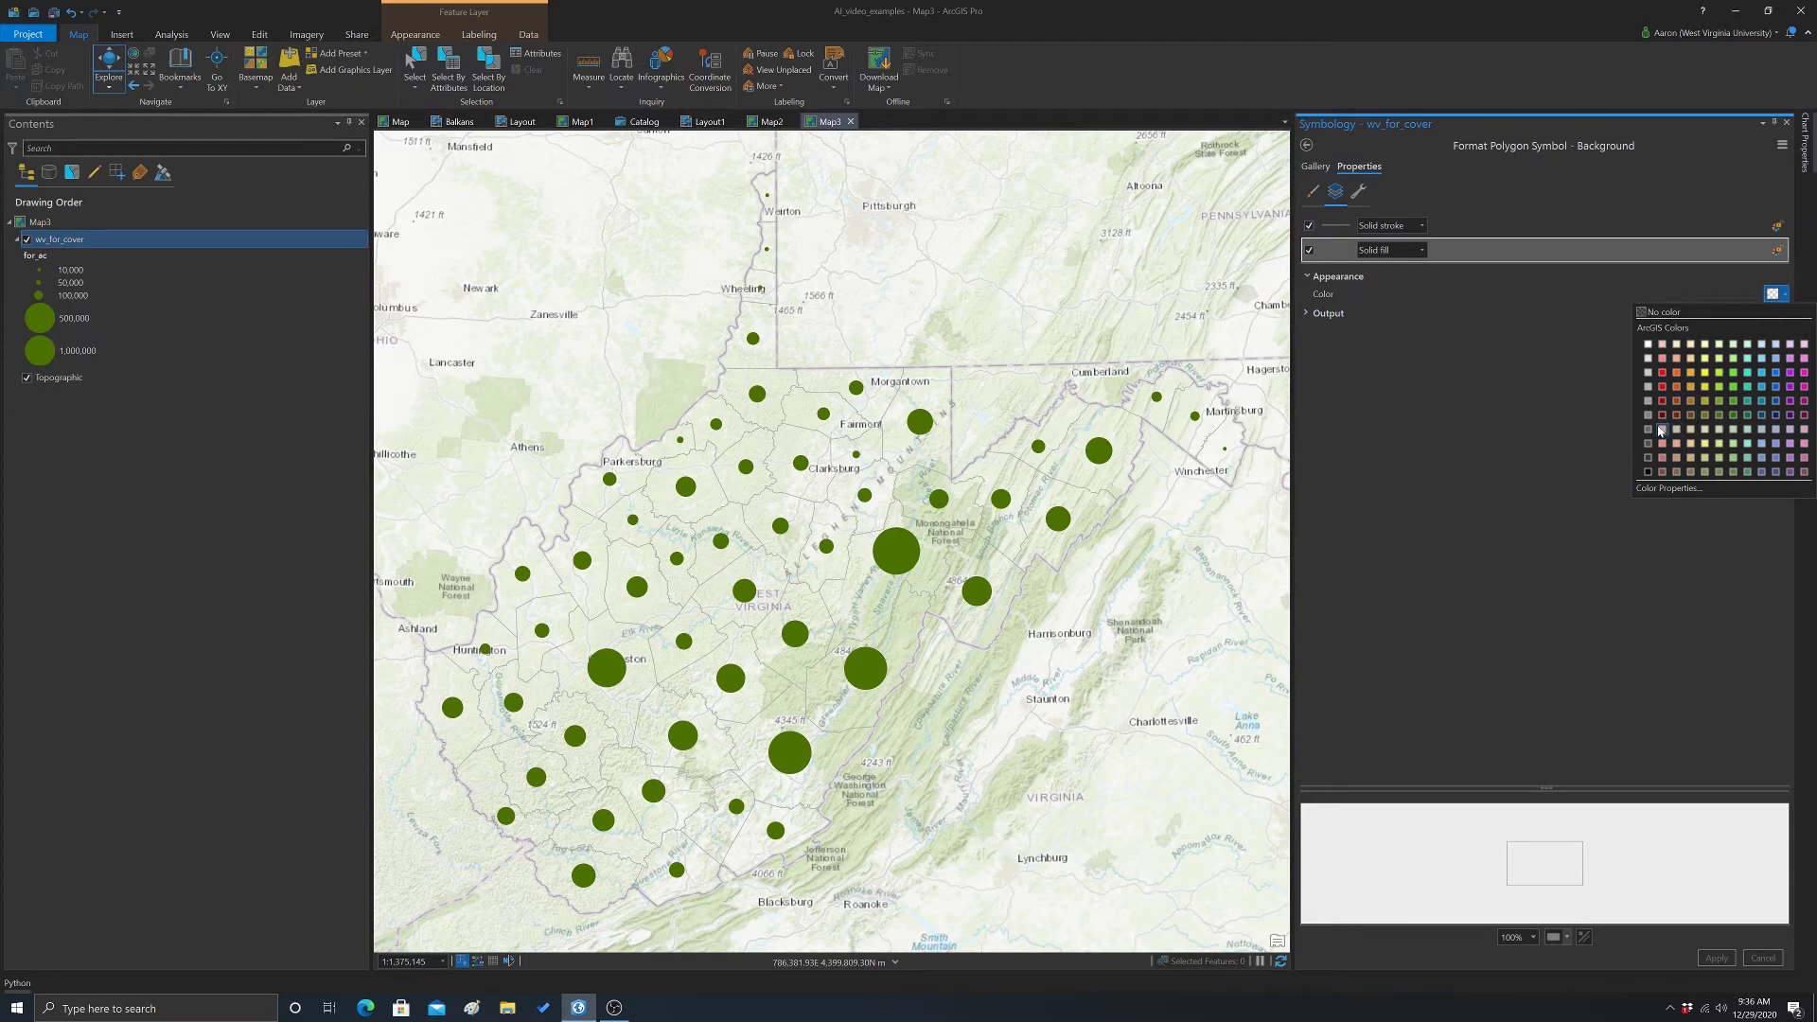
pyautogui.click(1649, 390)
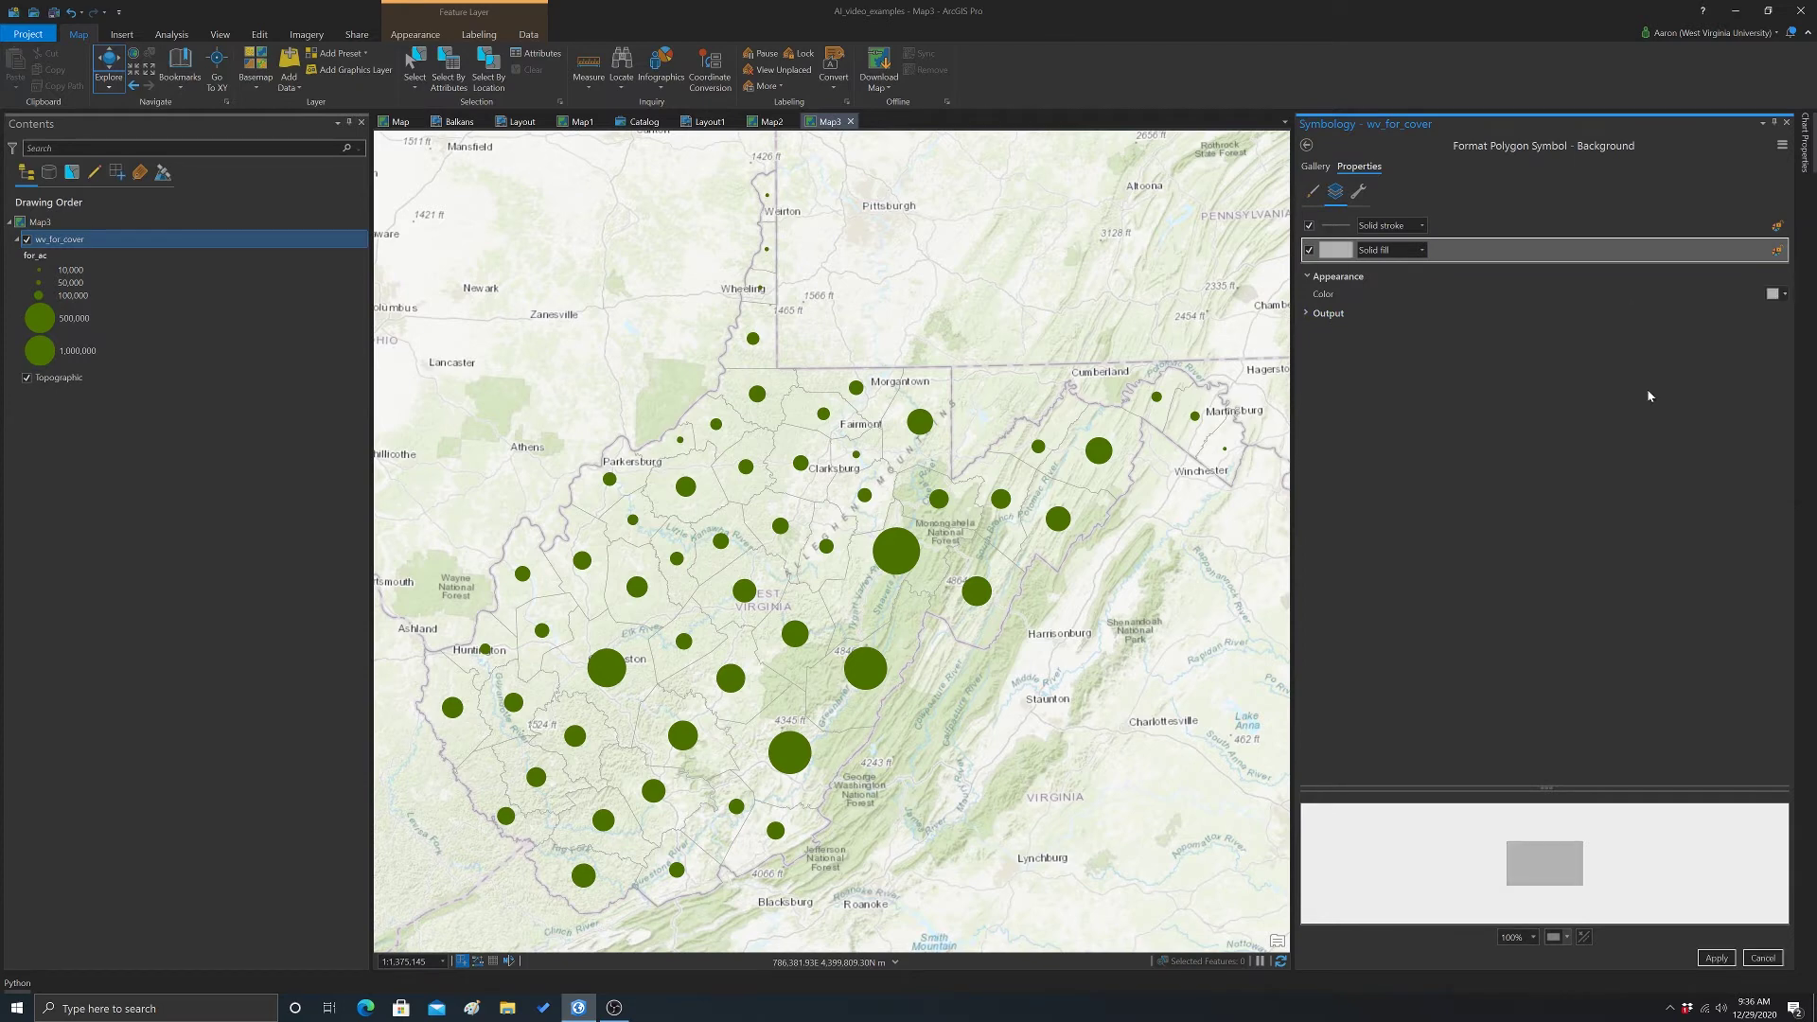
pyautogui.click(1715, 958)
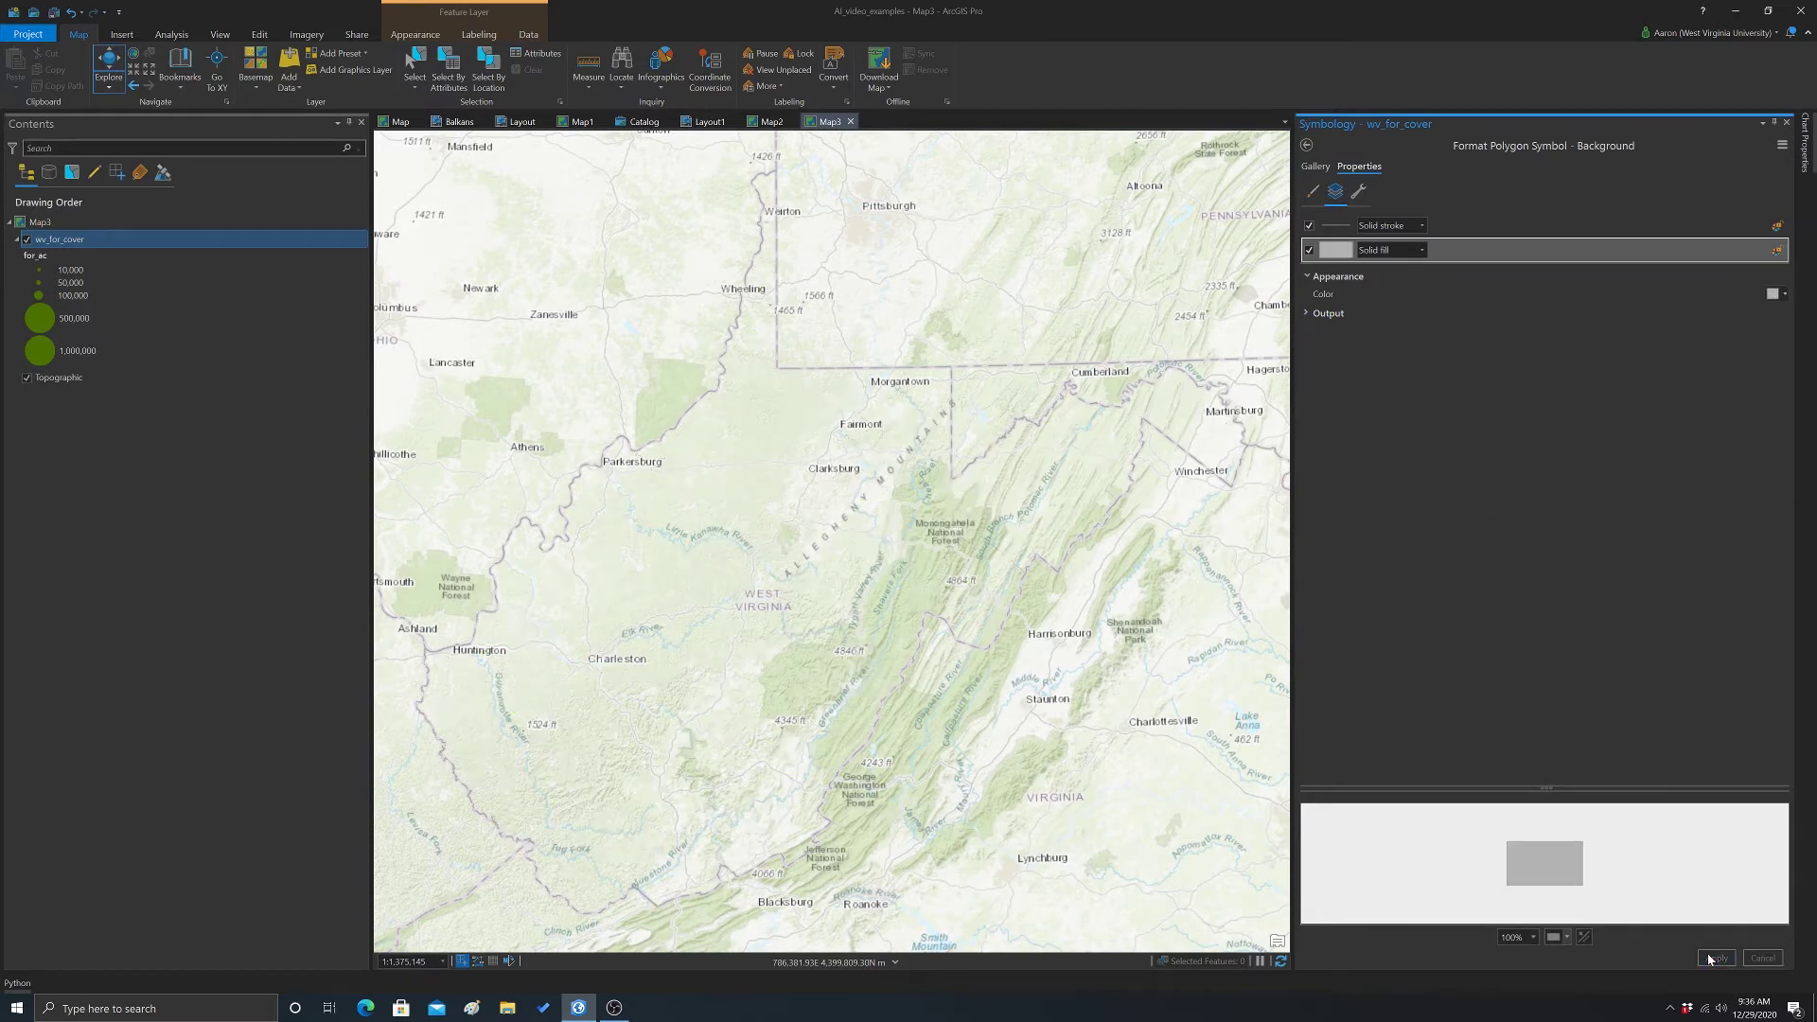
# - Give the county outlines a grey colour and a 1 pt width
pyautogui.click(1339, 227)
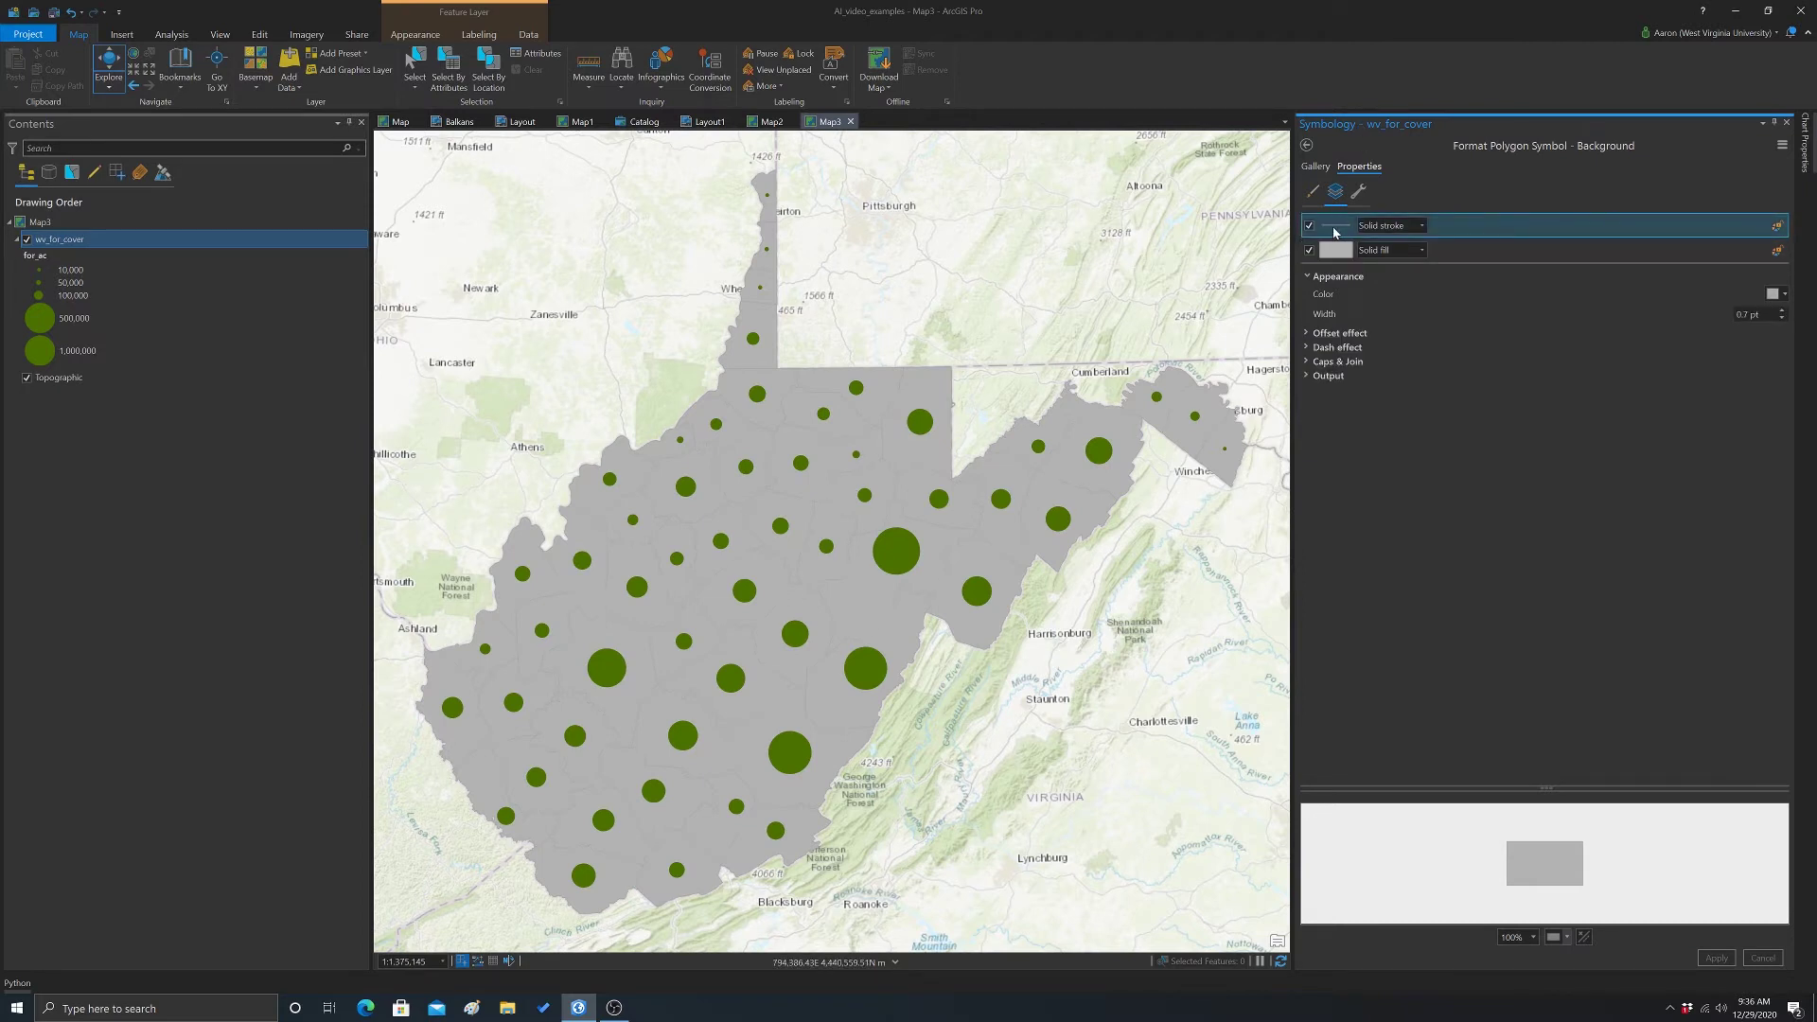
pyautogui.click(1774, 293)
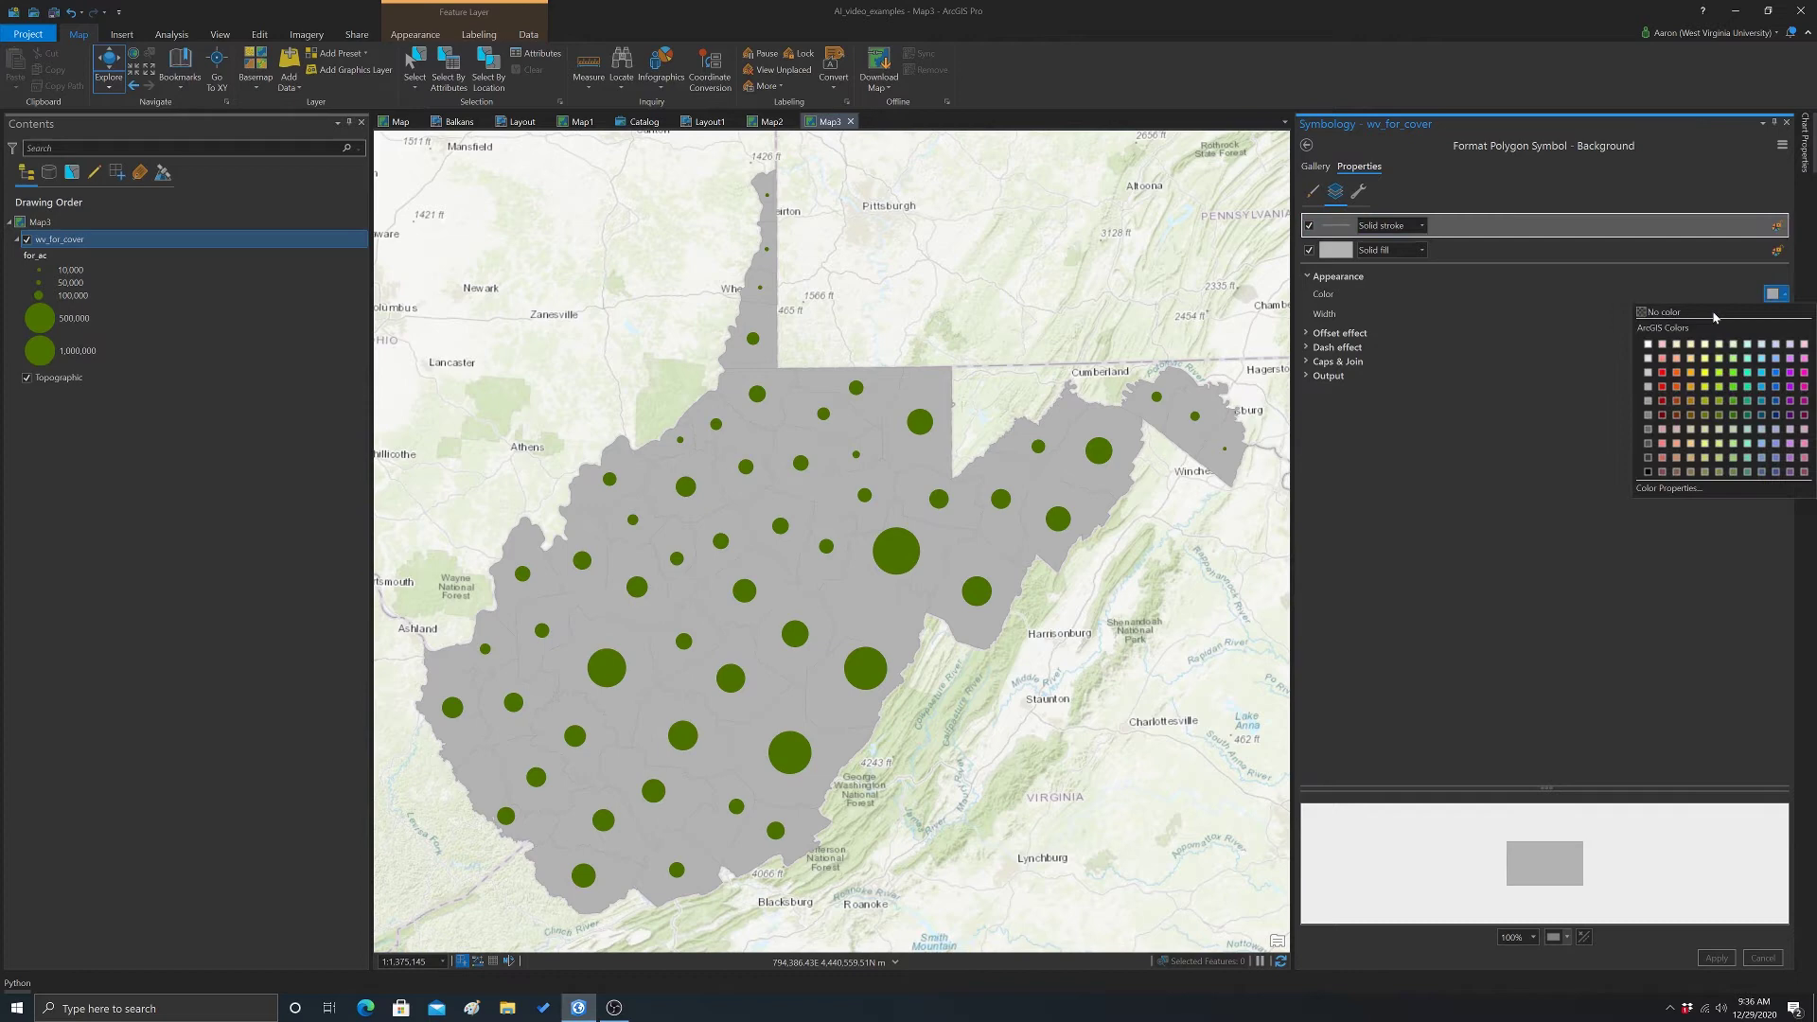
pyautogui.click(1642, 455)
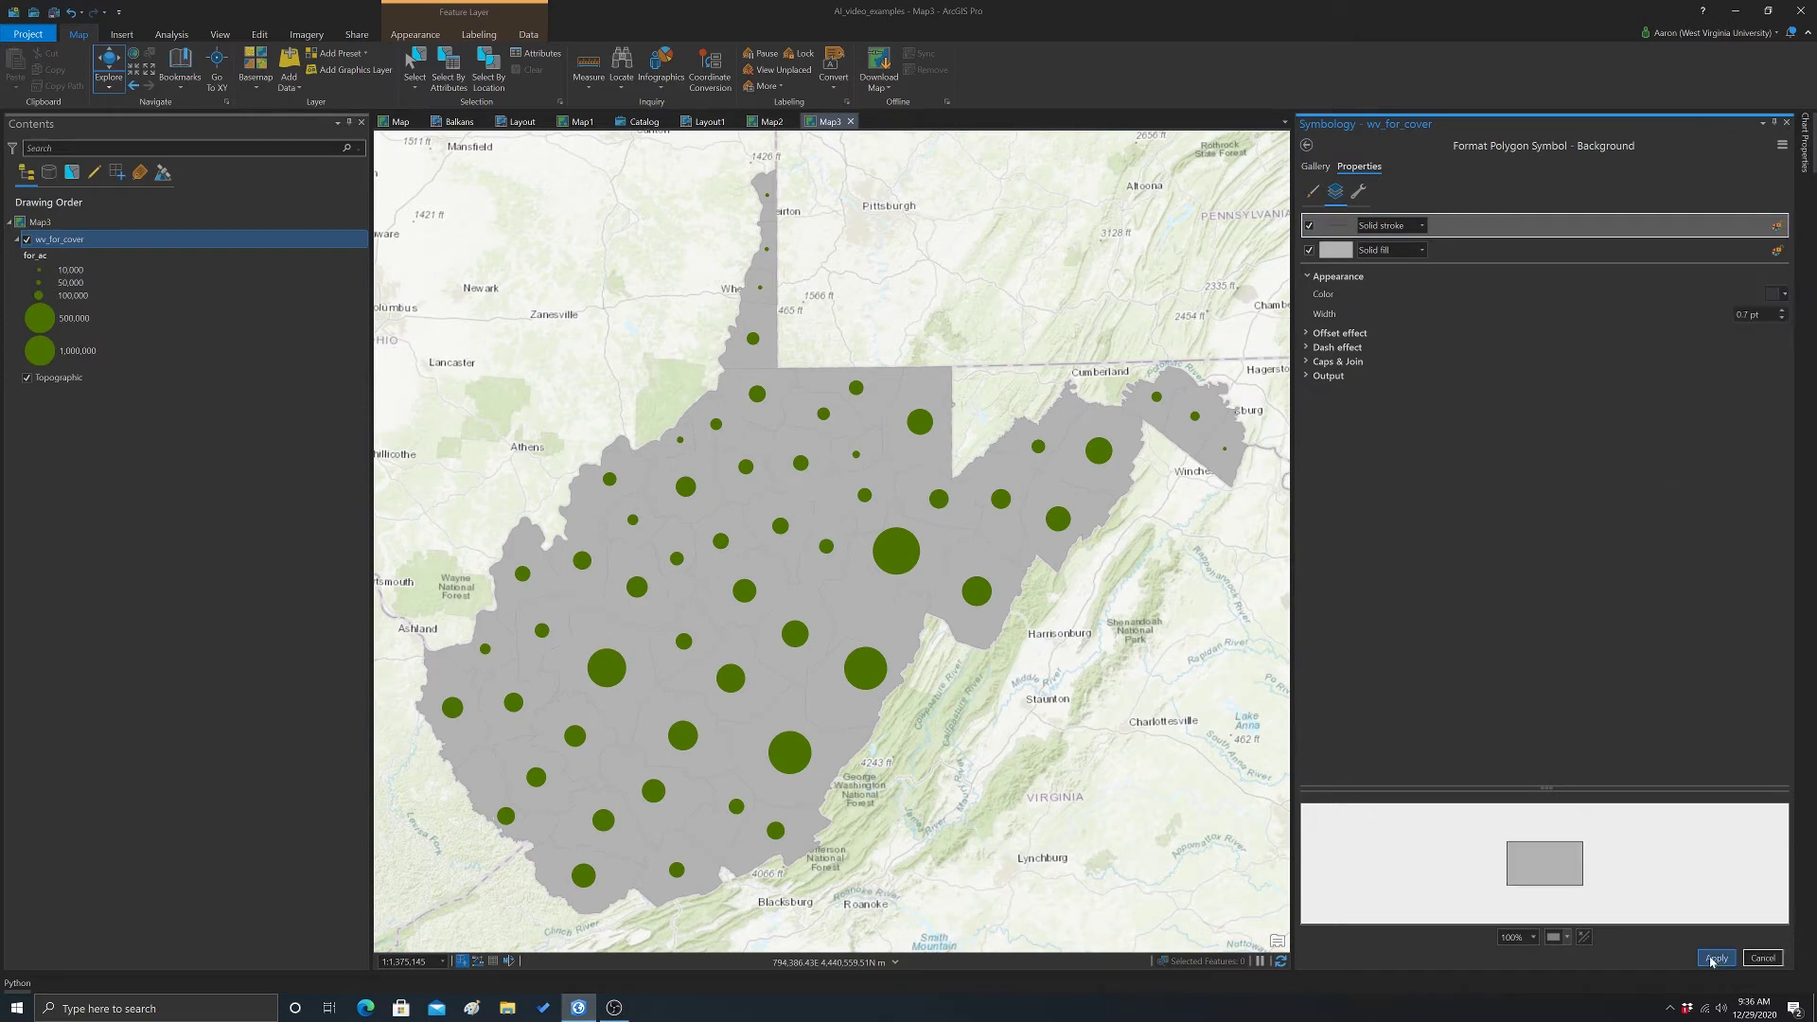
pyautogui.click(1716, 958)
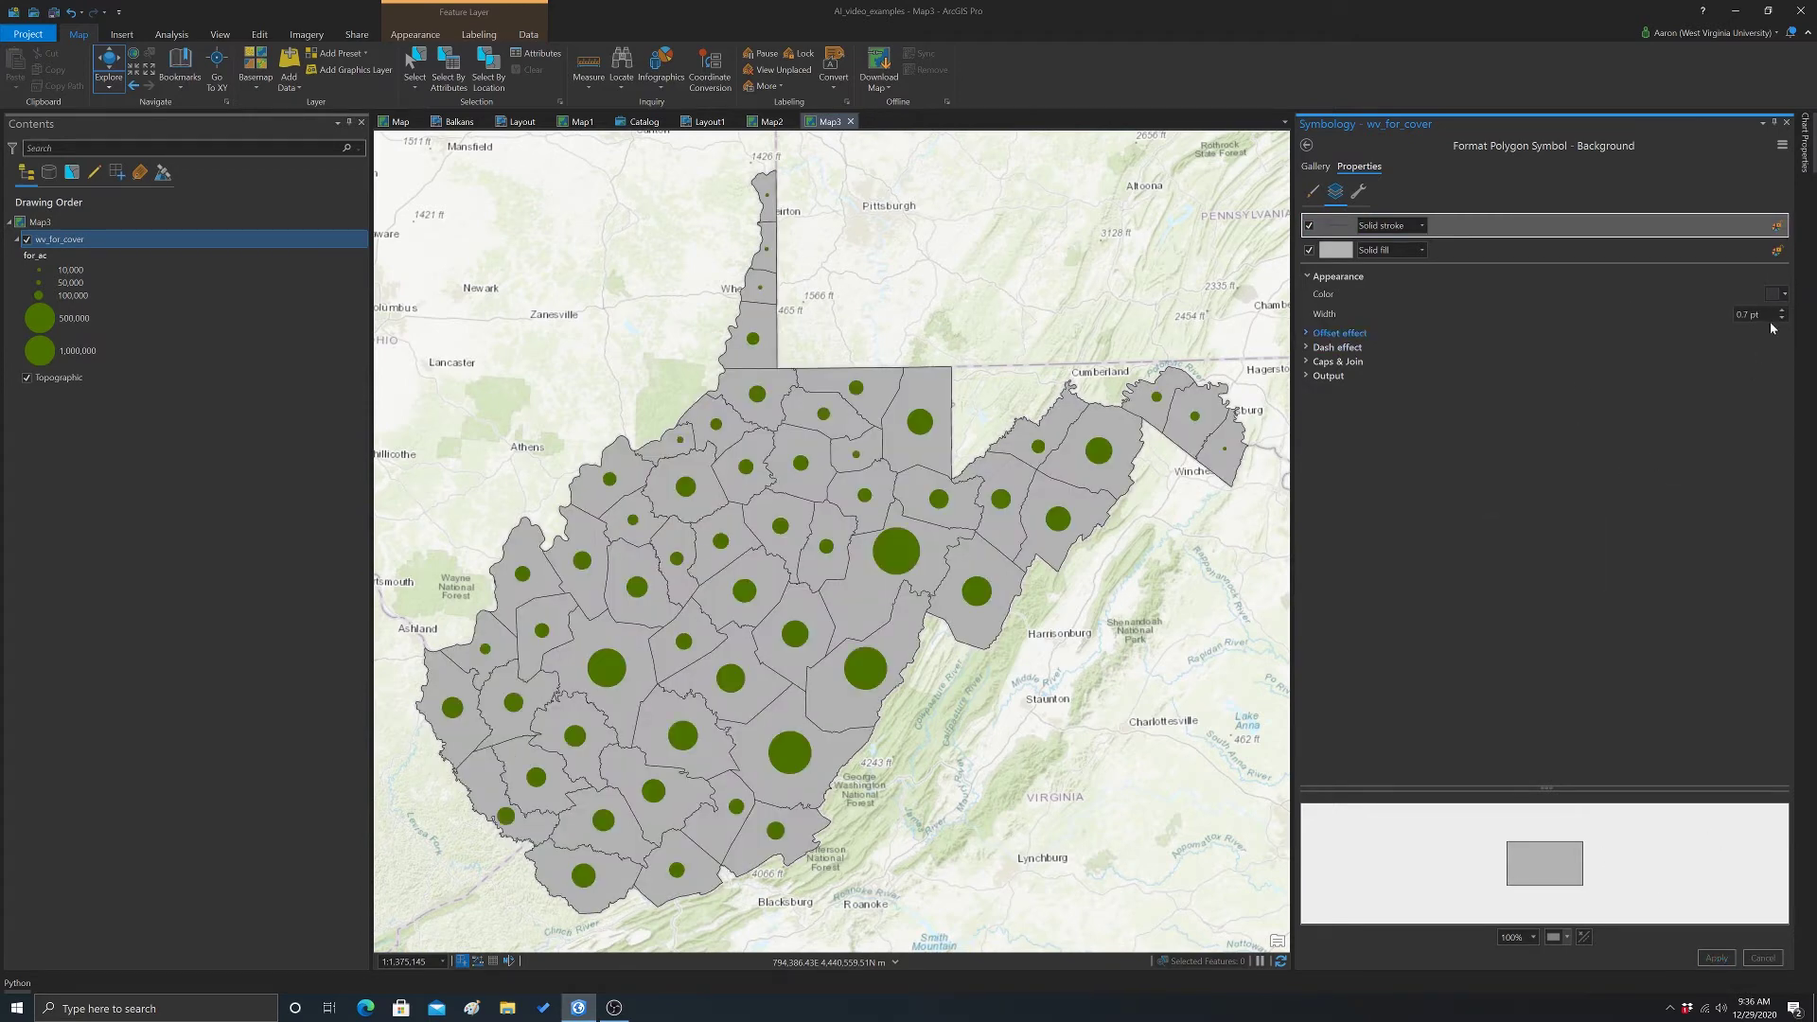
pyautogui.click(1782, 309)
pyautogui.click(1716, 958)
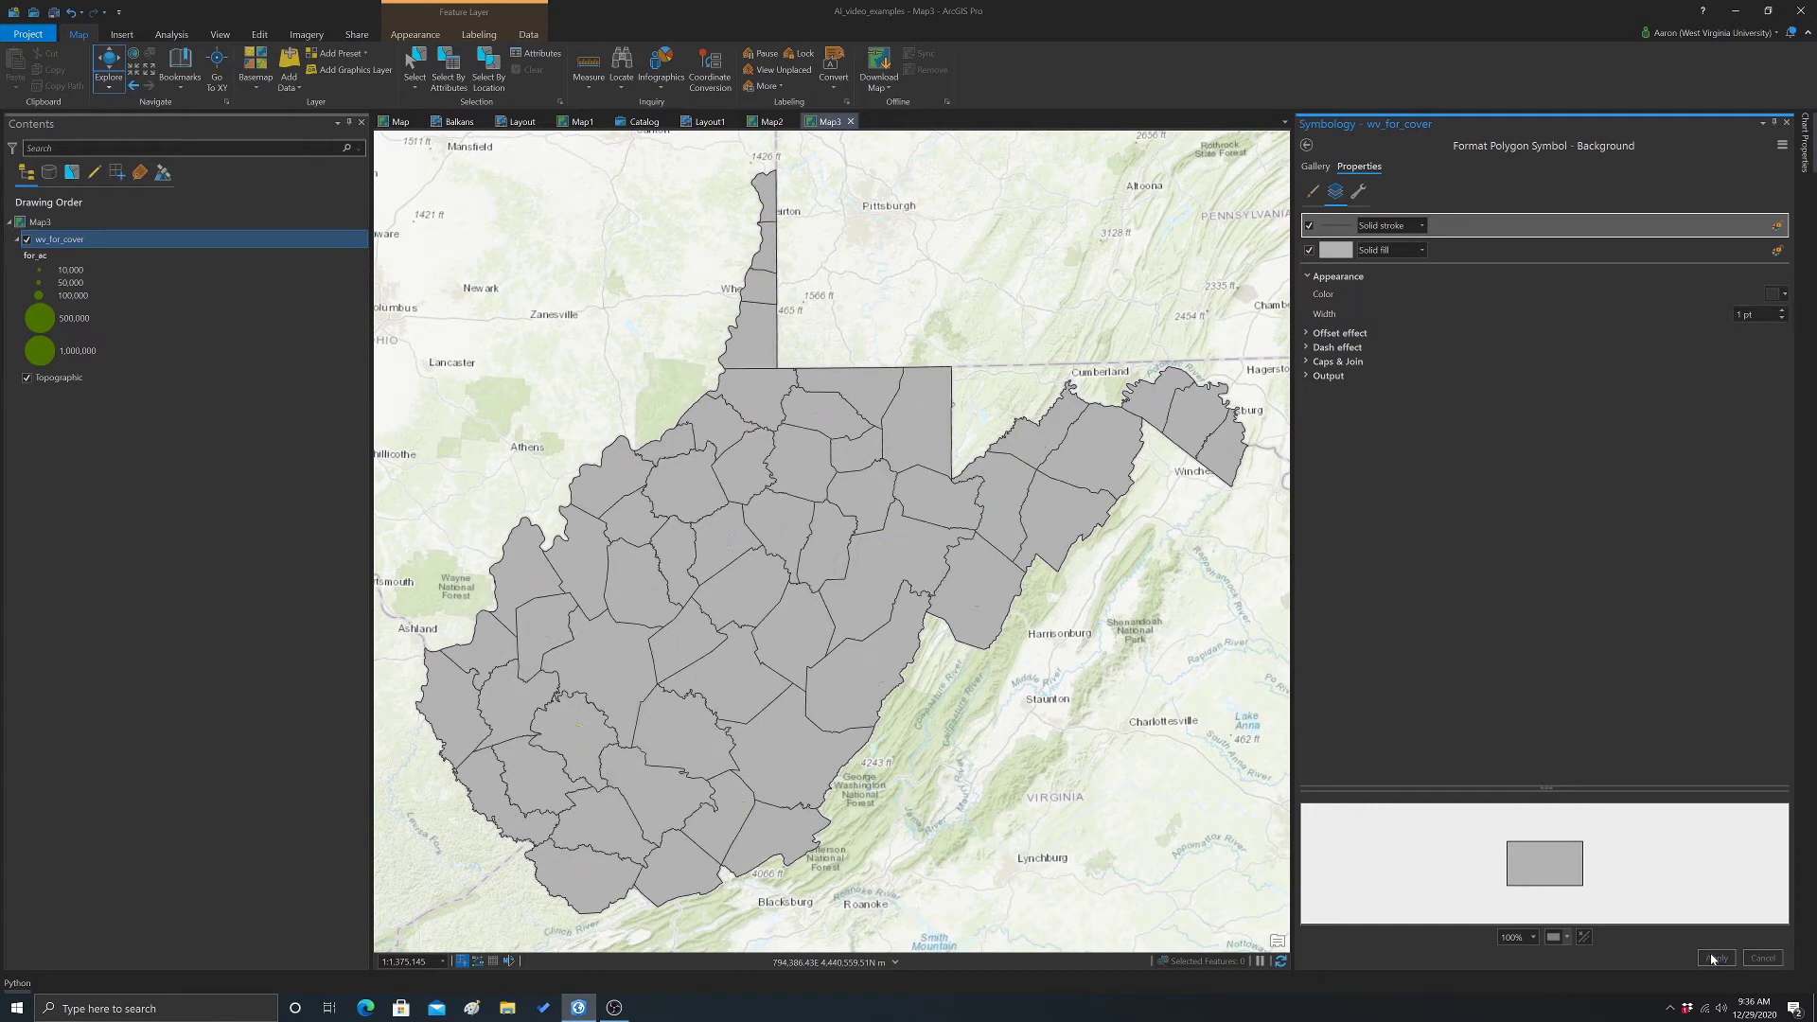
# - Lighten the county fill to a paler grey
pyautogui.click(1345, 251)
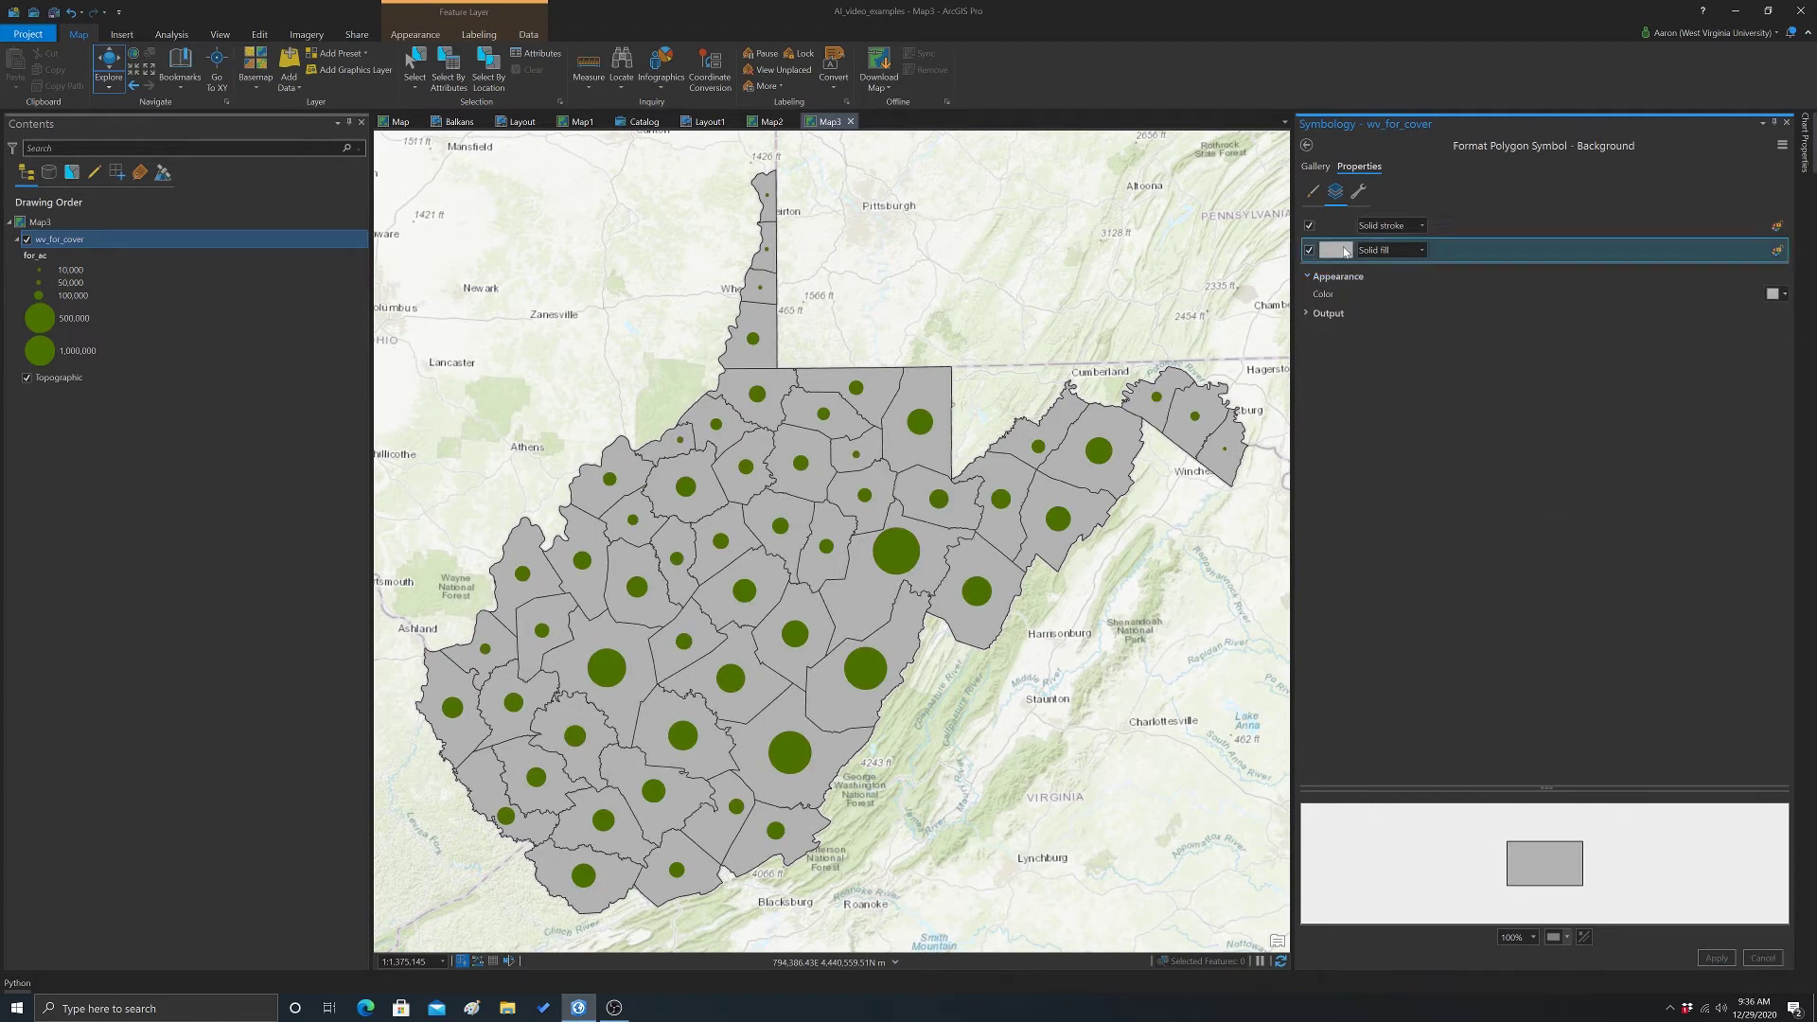
pyautogui.click(1775, 293)
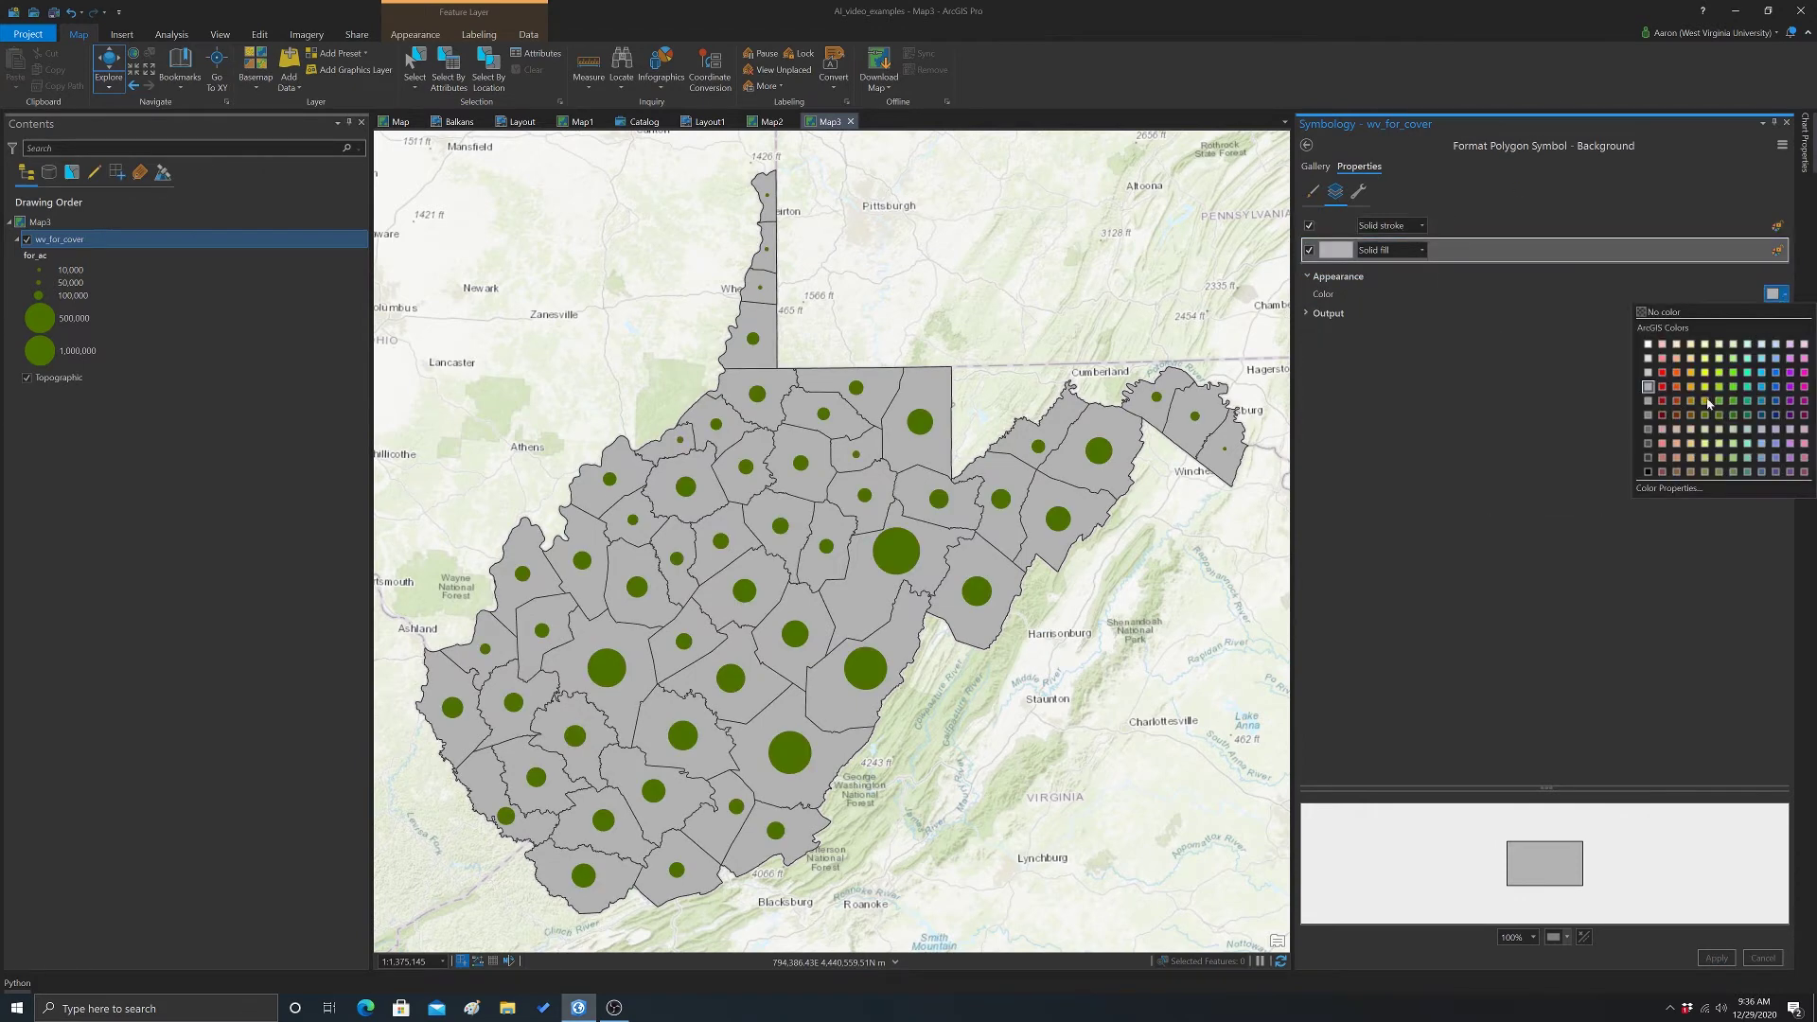
pyautogui.click(1648, 374)
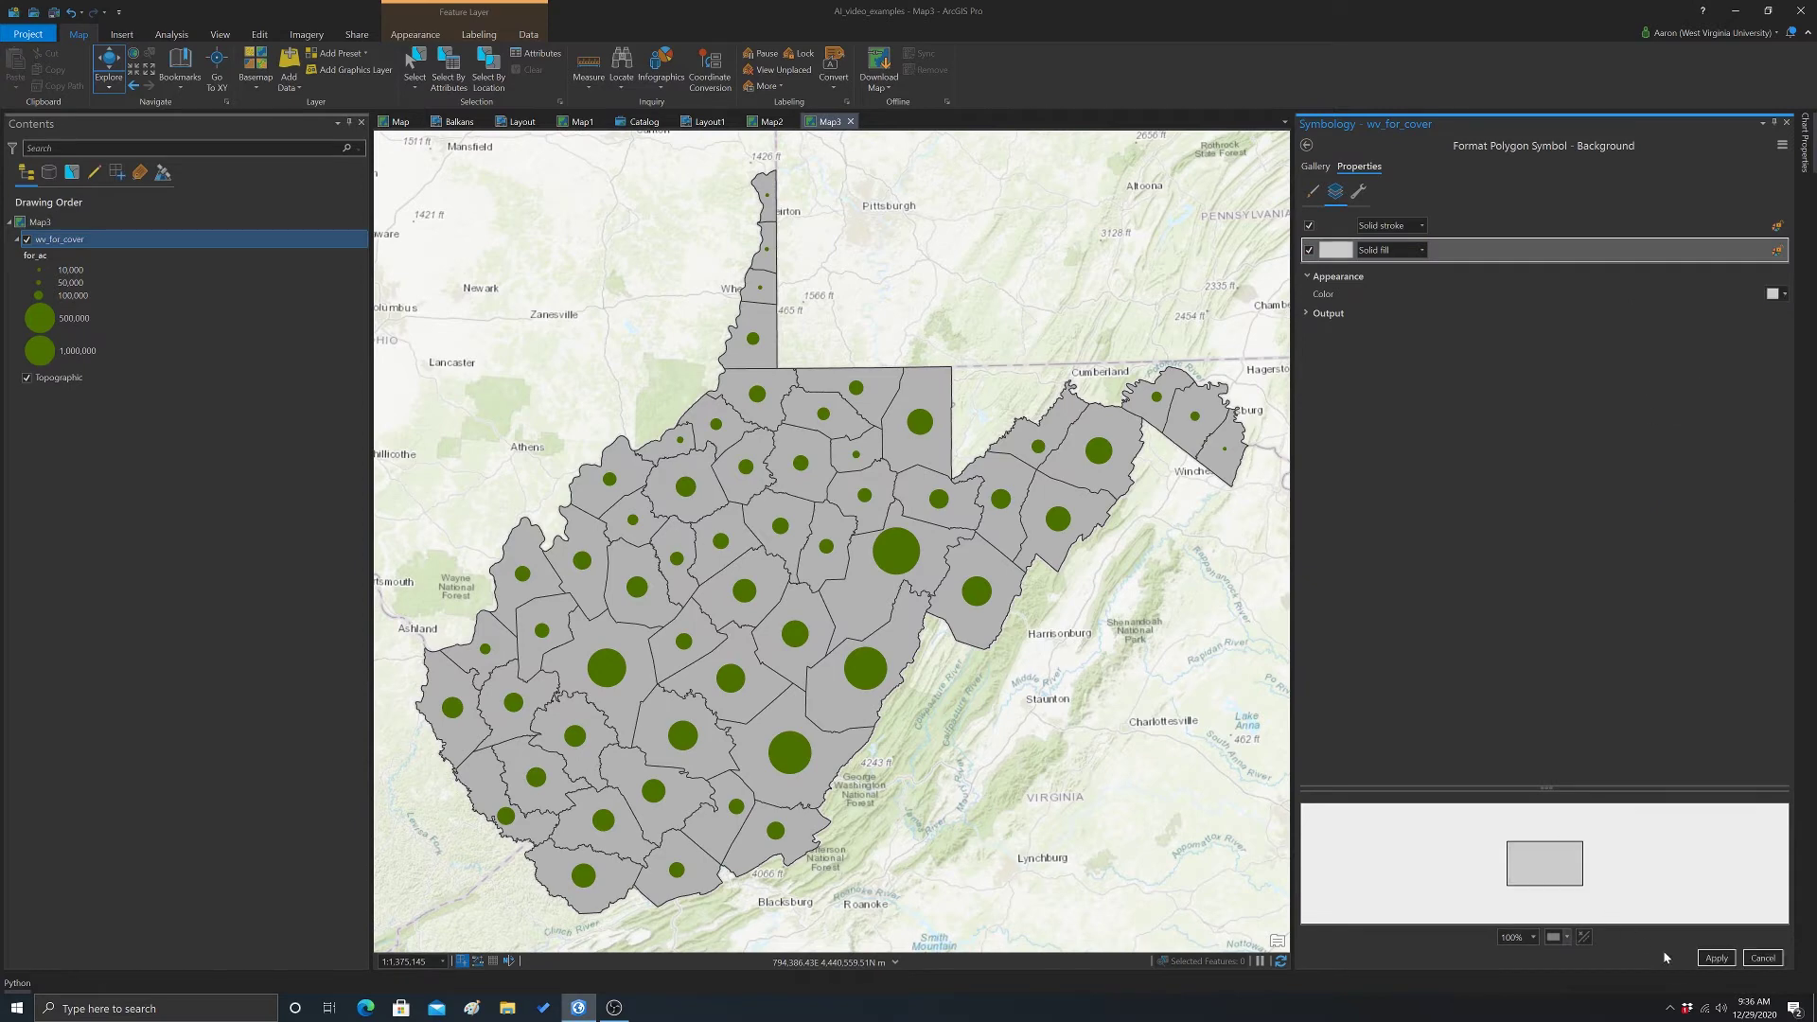
pyautogui.click(1715, 959)
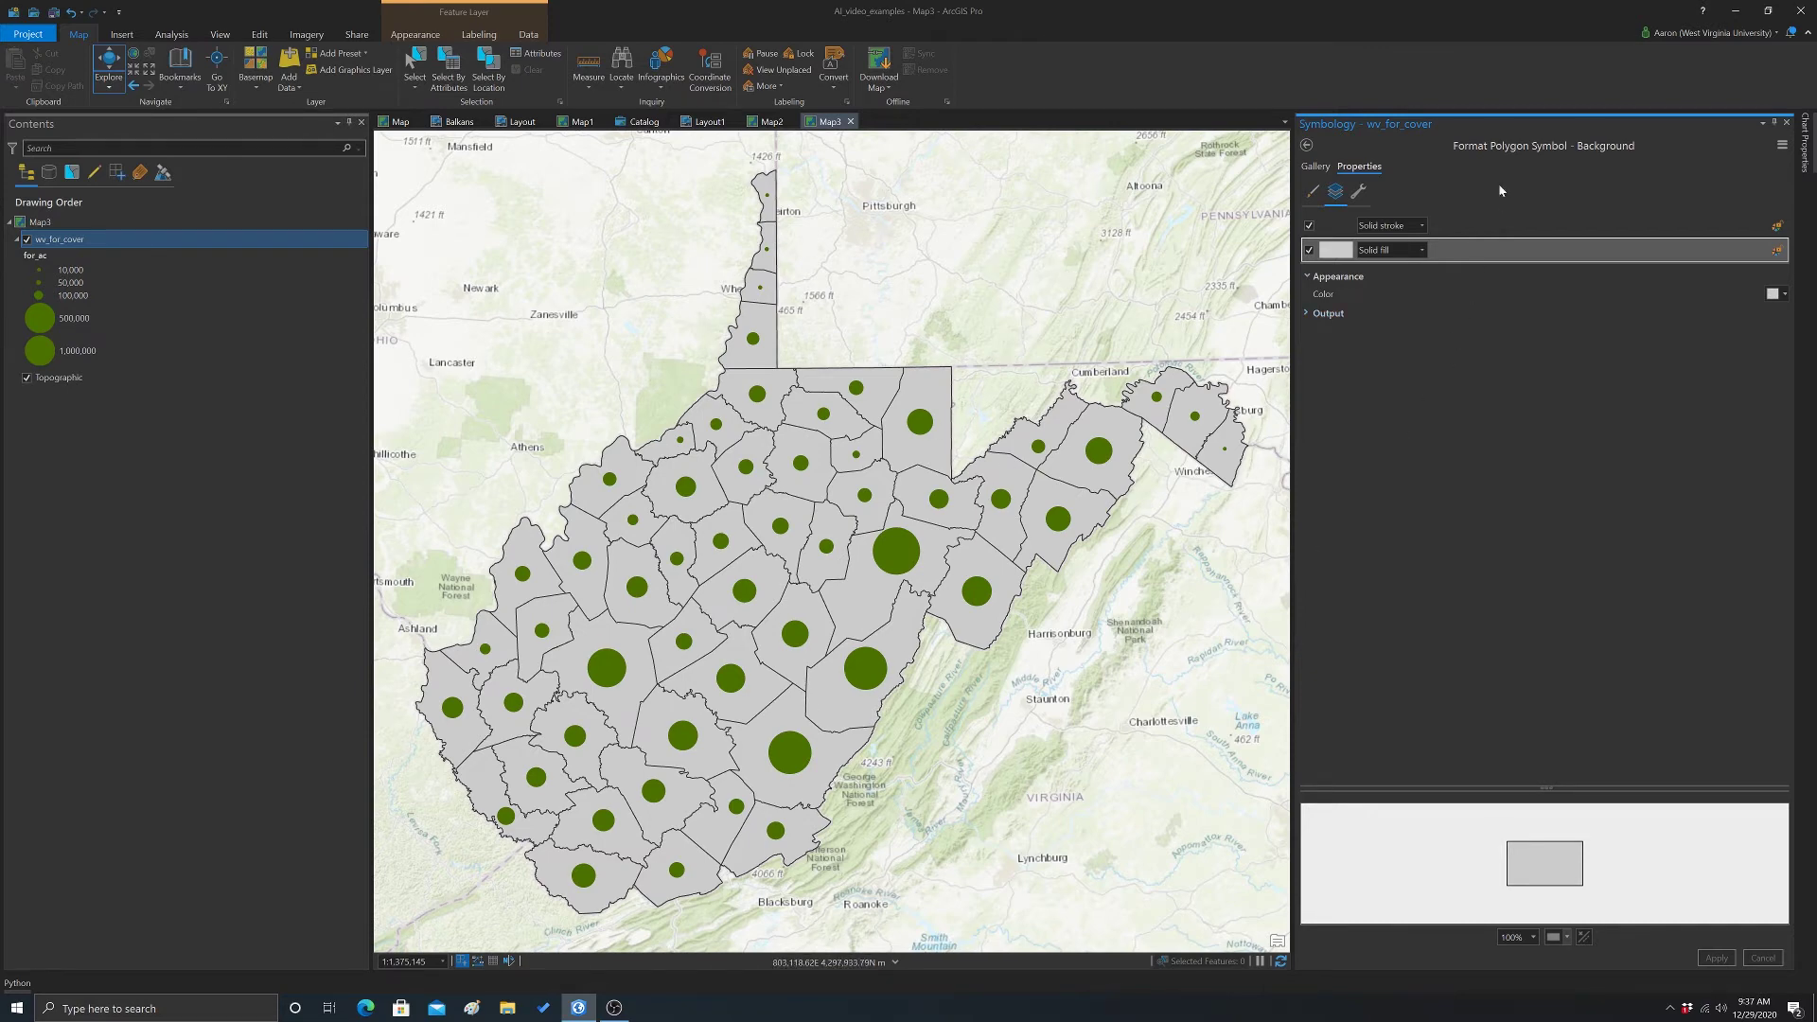
pyautogui.click(1316, 167)
# - Reopen wv_for_cover's primary symbology and view the class settings
pyautogui.click(1349, 168)
pyautogui.rightClick(63, 241)
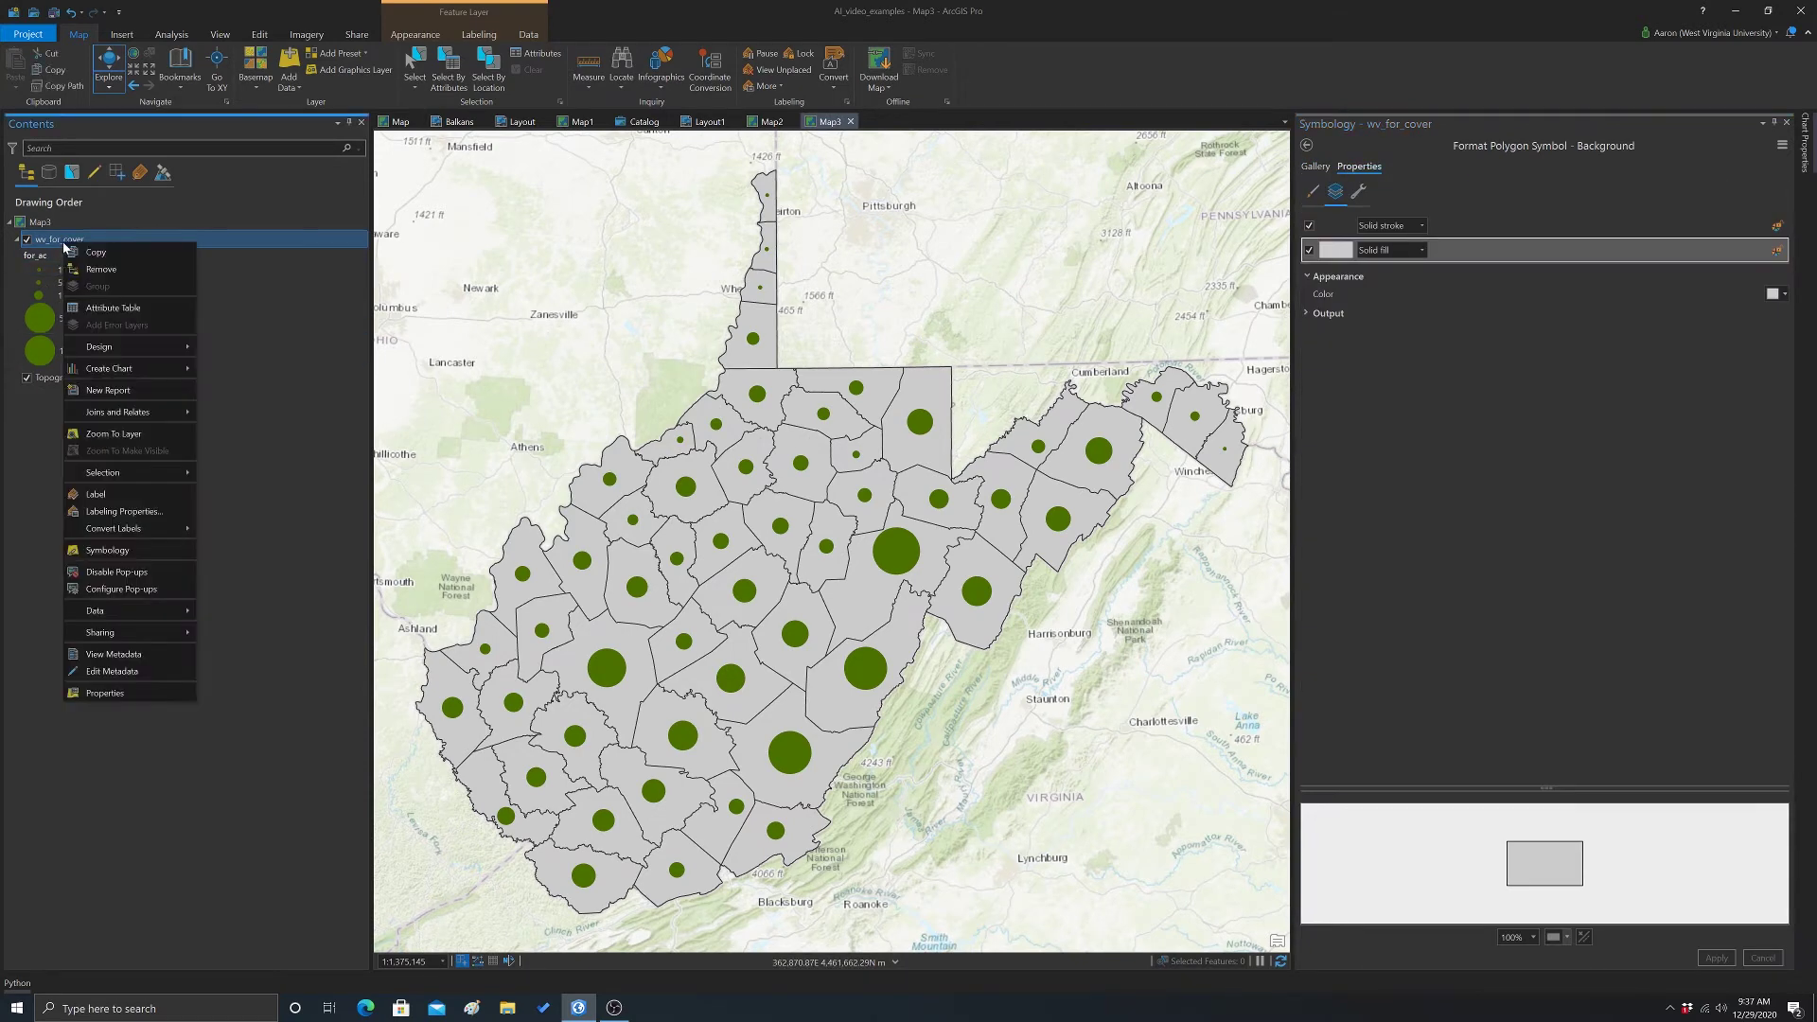
pyautogui.click(106, 550)
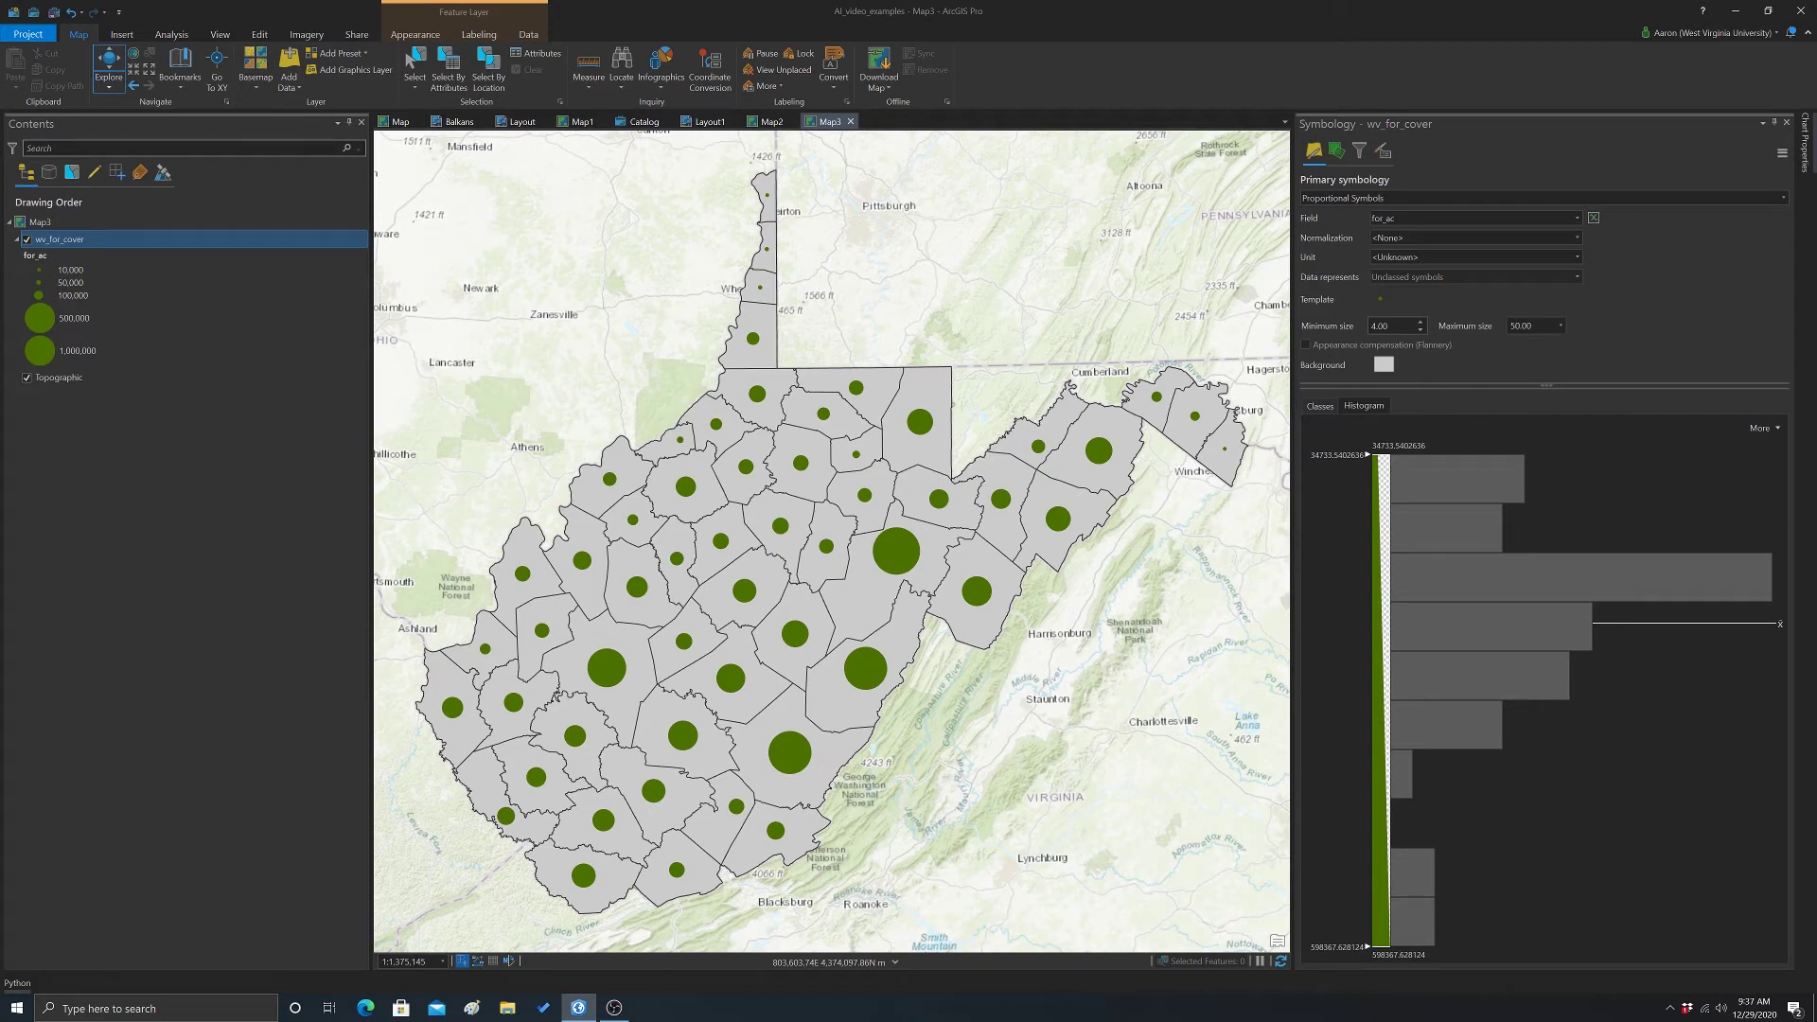
pyautogui.click(1362, 407)
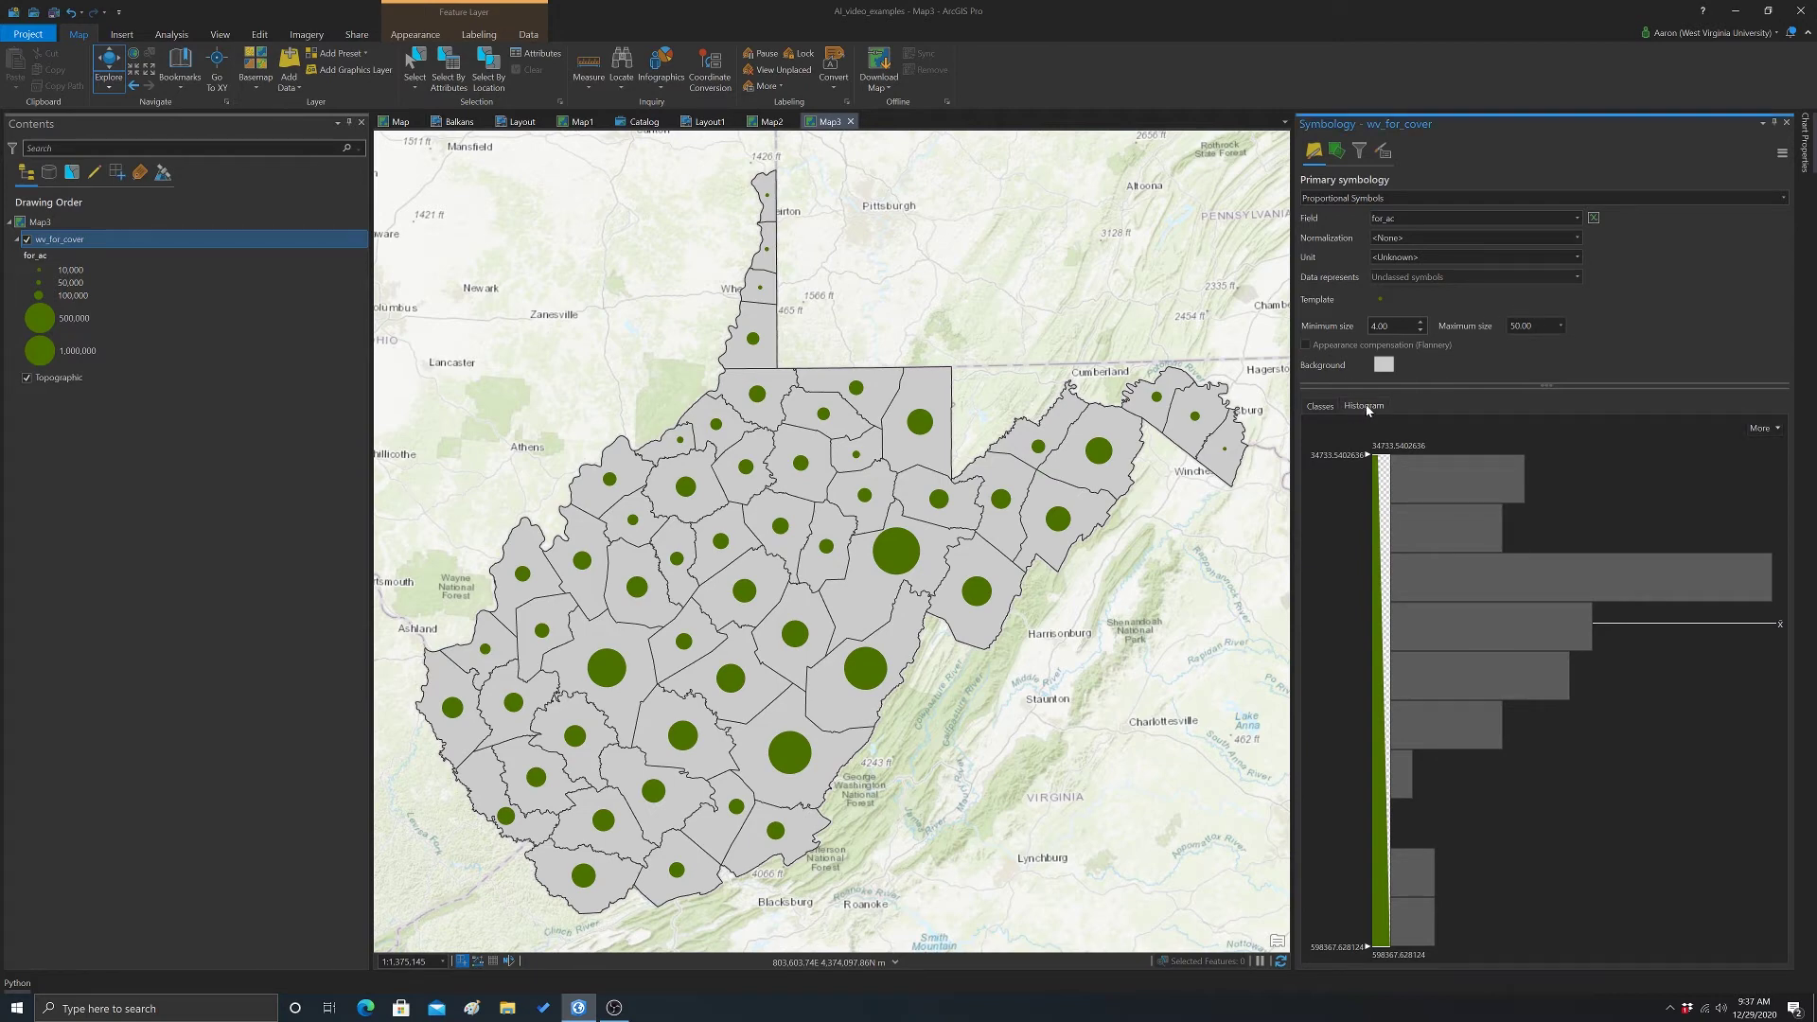
pyautogui.click(1320, 406)
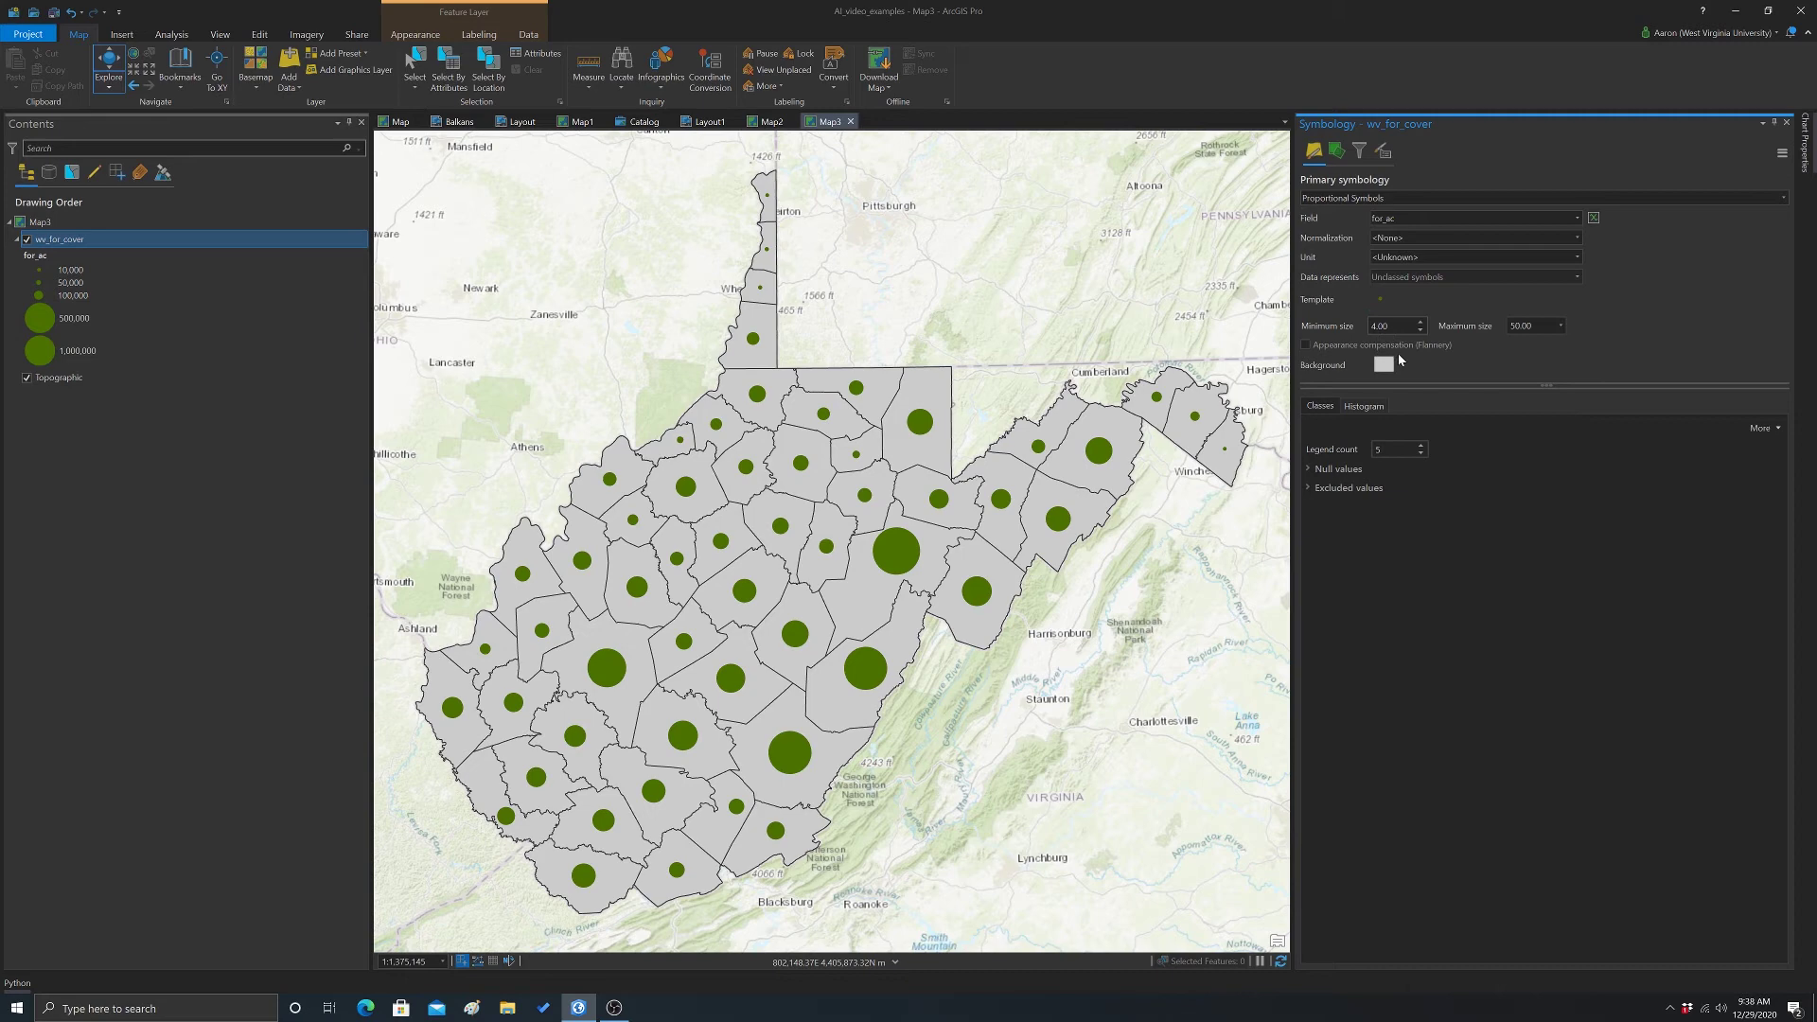
# - Switch to Graduated Symbols, keeping Natural Breaks (Jenks) with 5 classes
pyautogui.click(1783, 198)
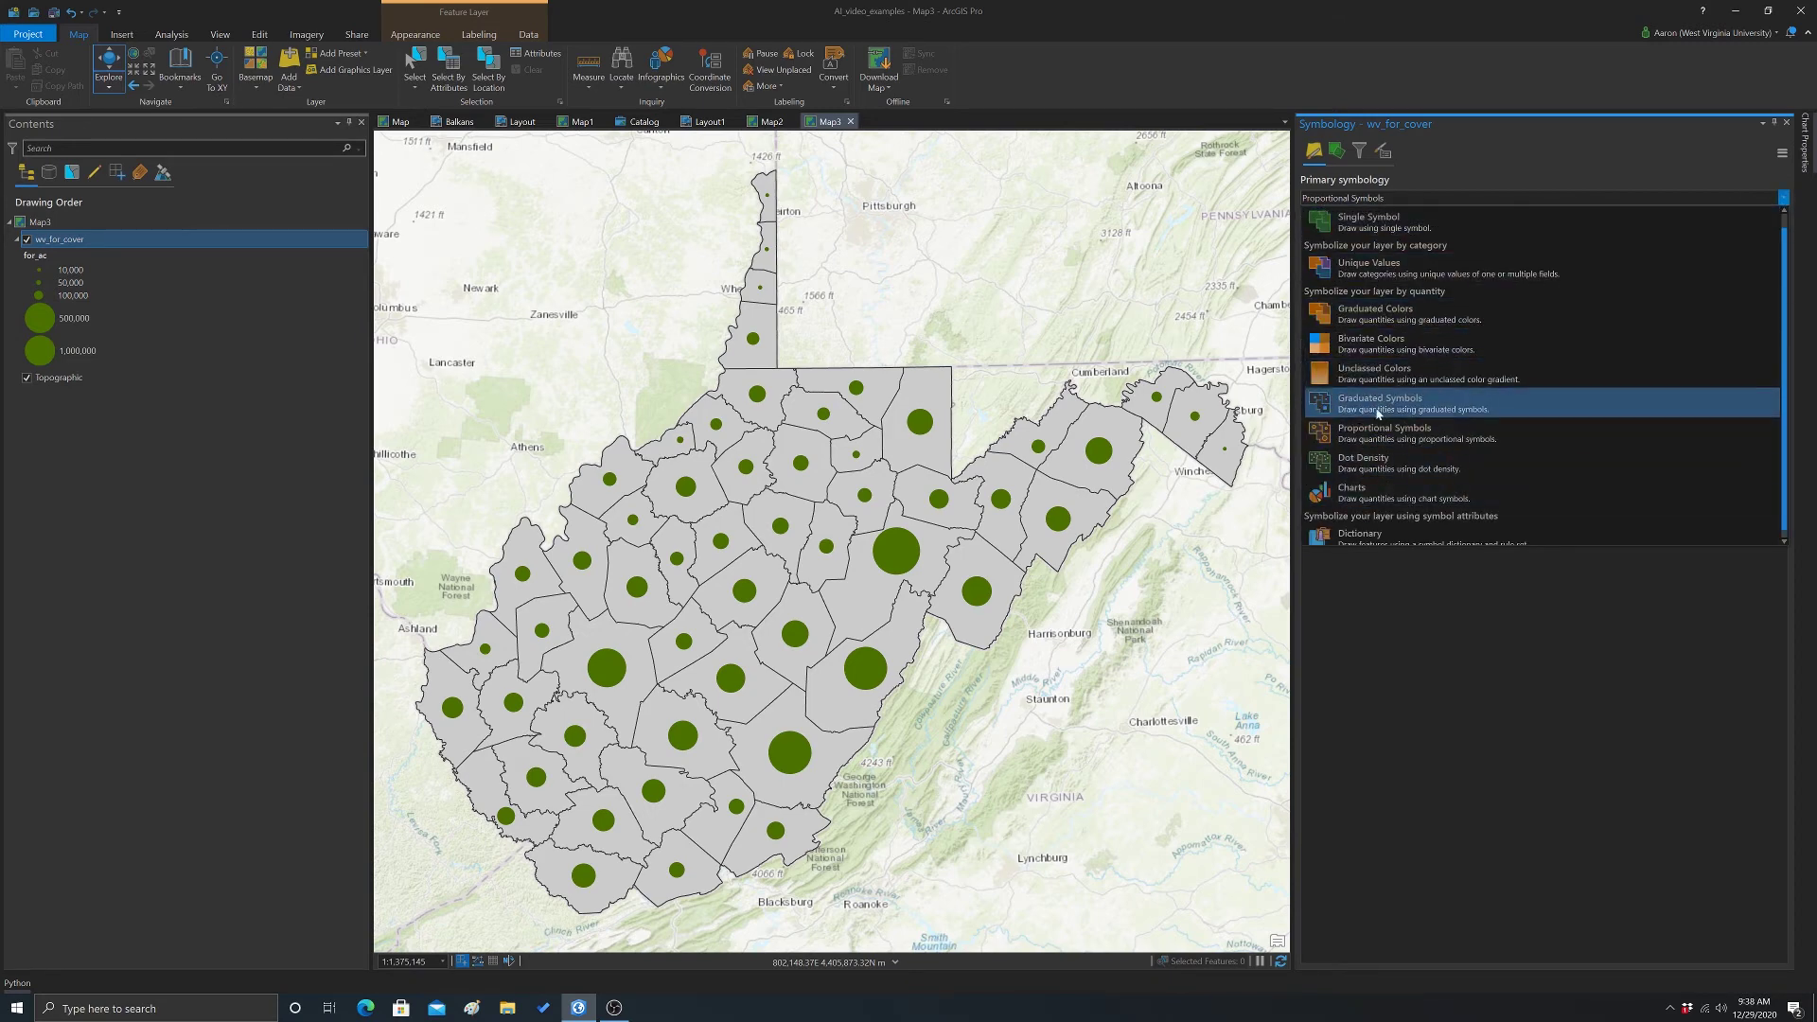
pyautogui.click(1379, 407)
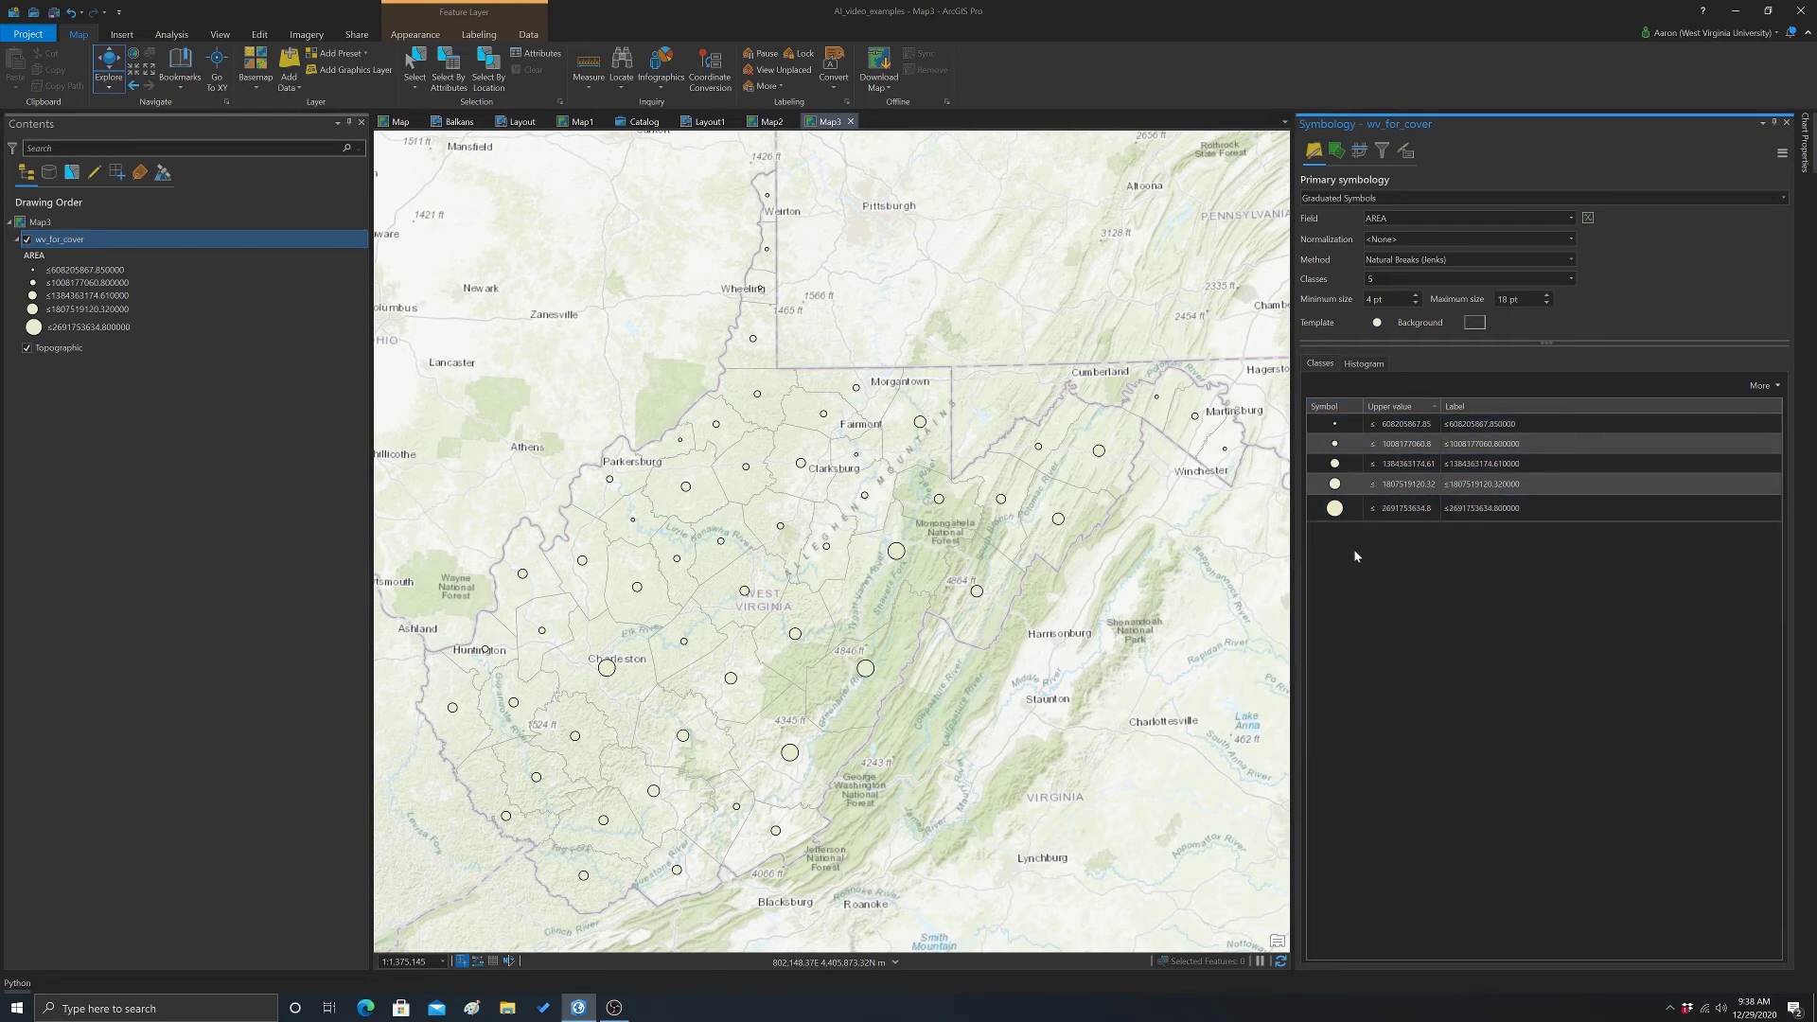
pyautogui.click(1574, 262)
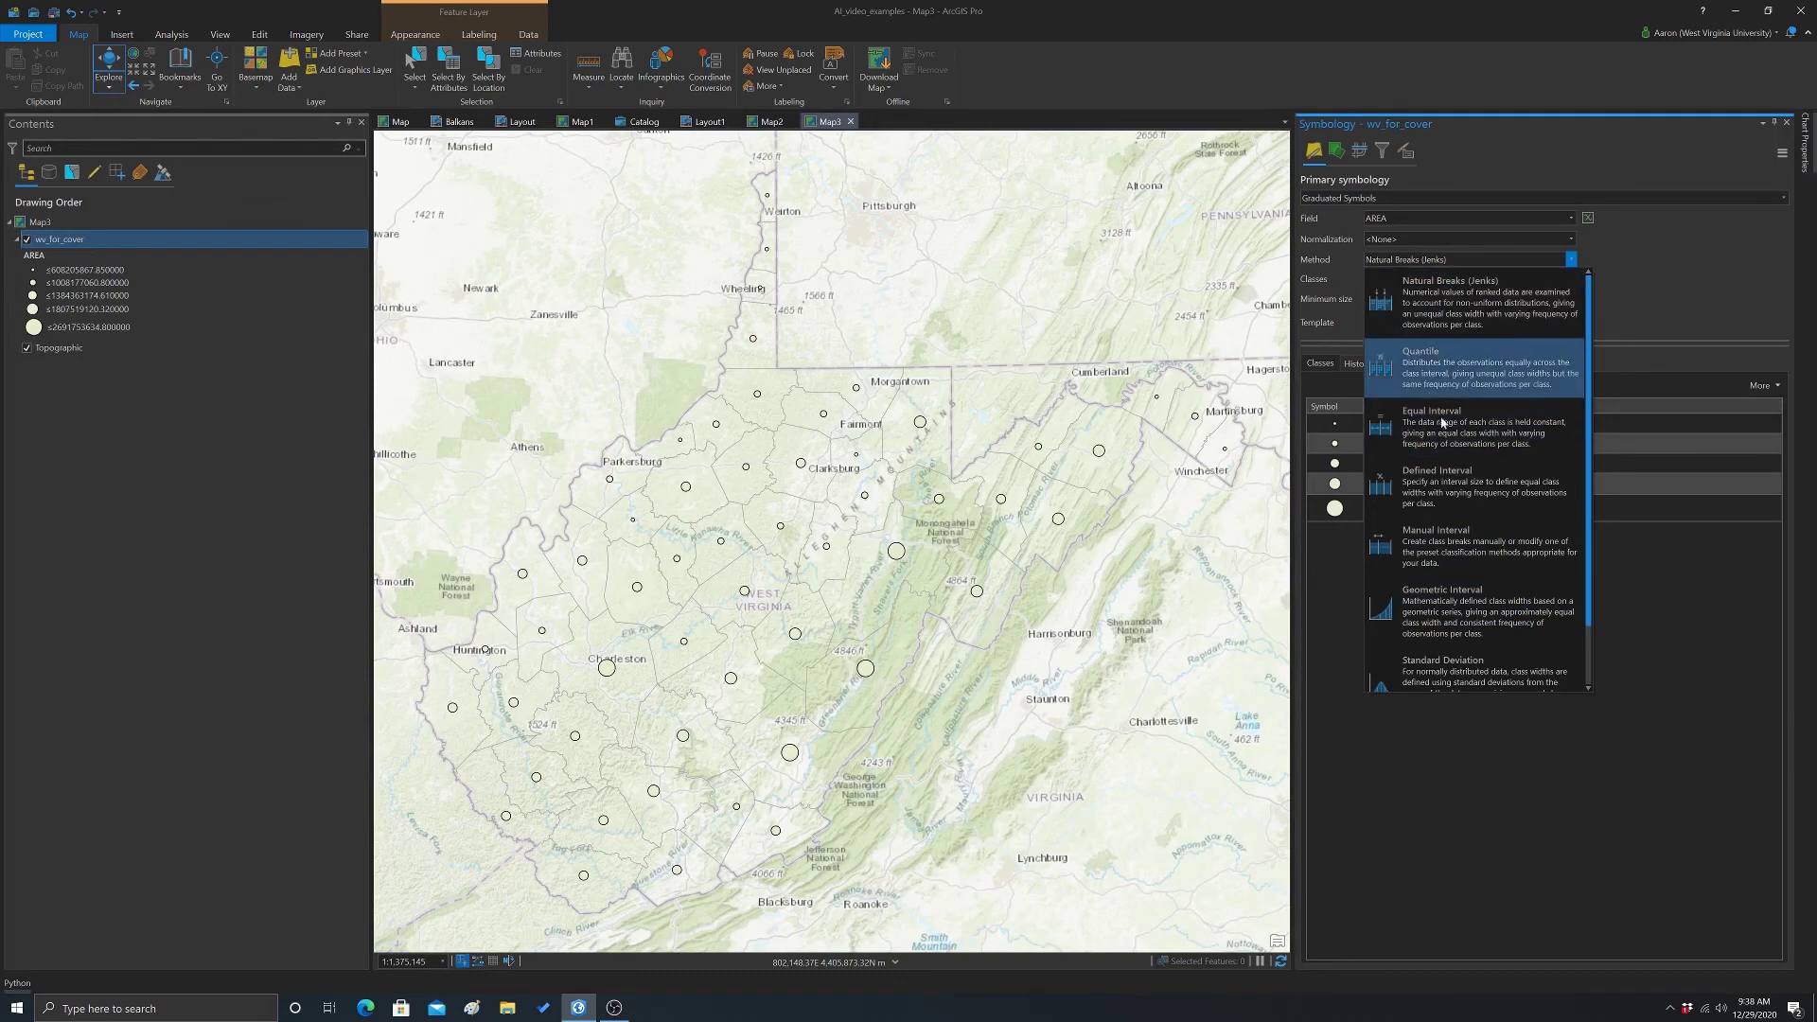
pyautogui.click(1670, 228)
pyautogui.click(1571, 278)
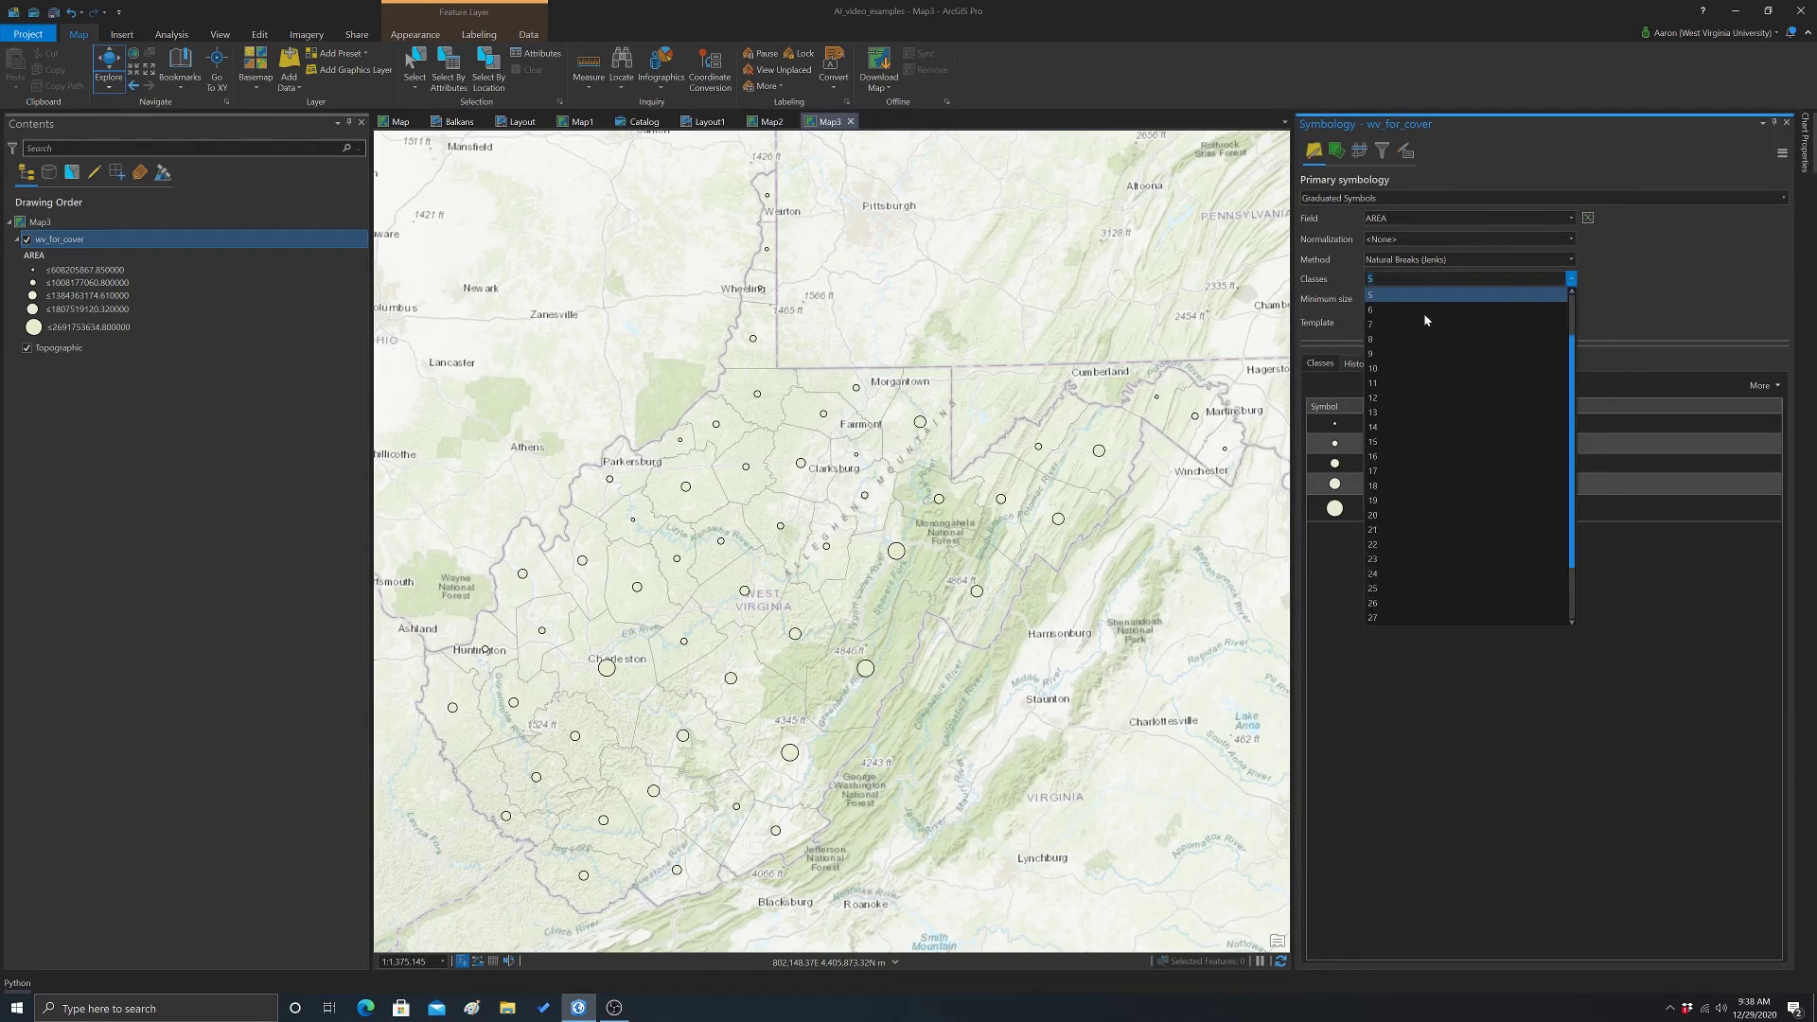
pyautogui.click(1446, 379)
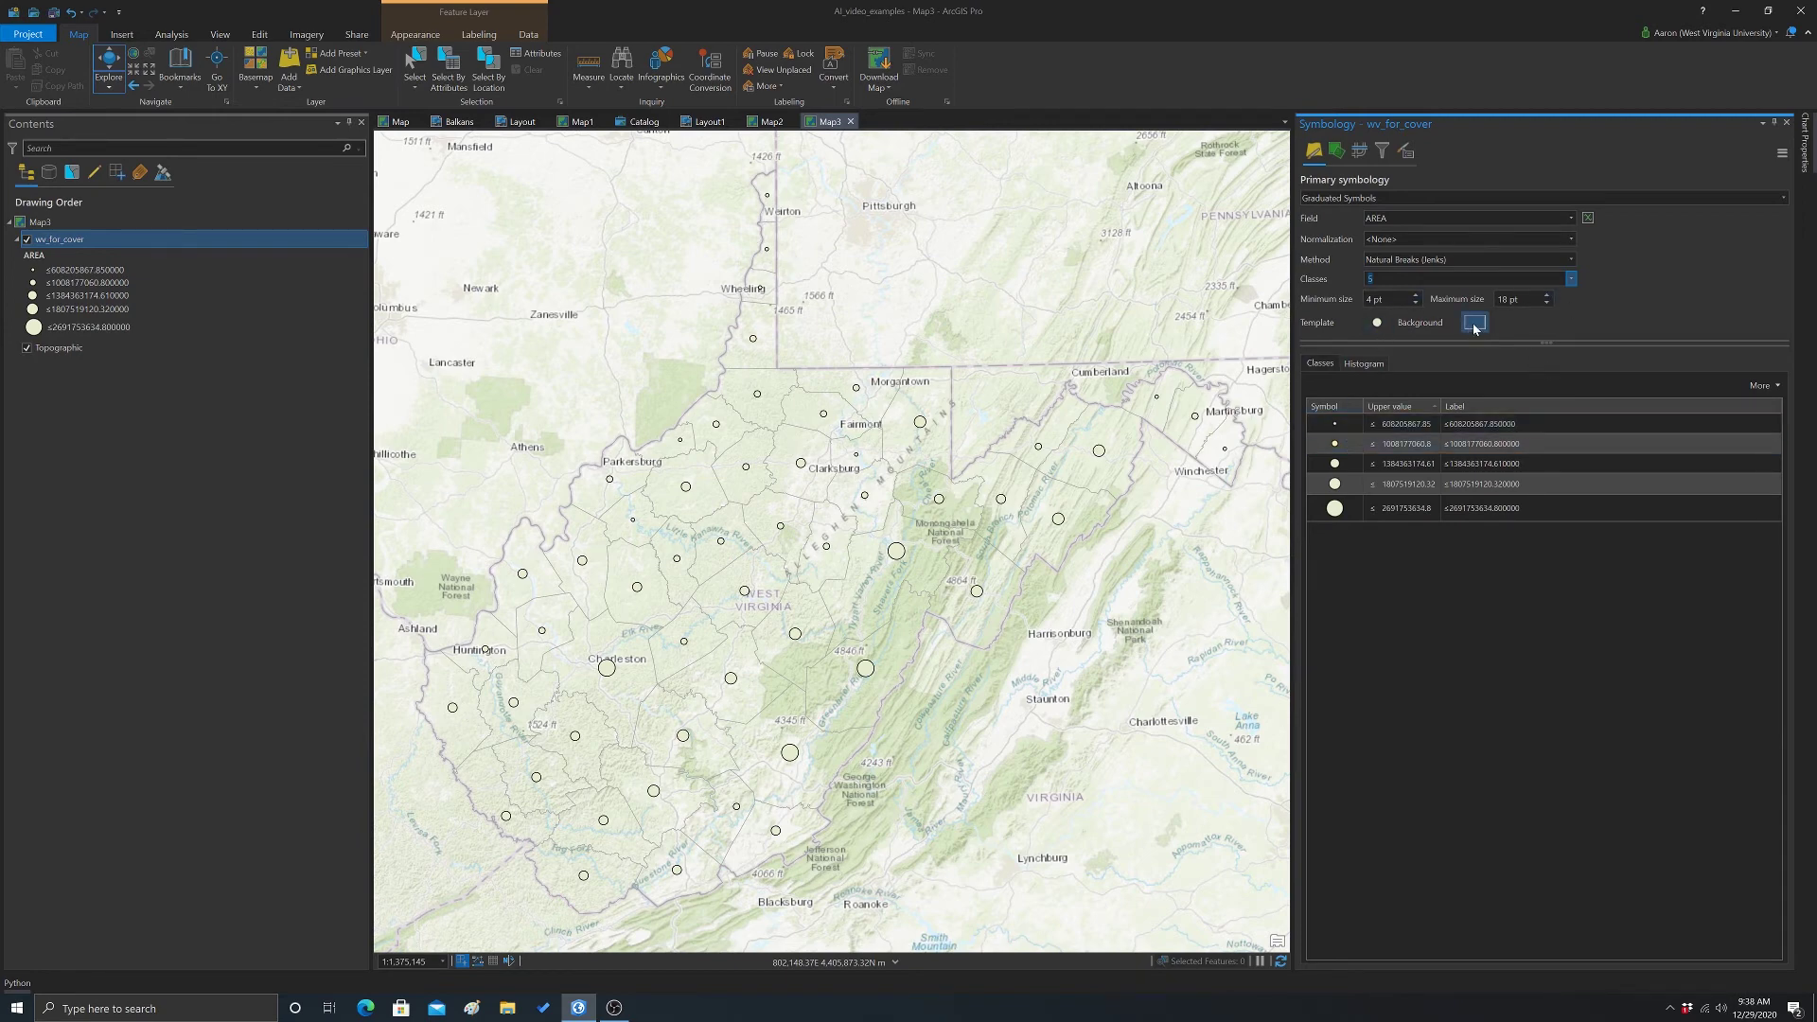
# - Classify the graduated symbols by for_ac using Equal Interval with 5 classes
pyautogui.click(1570, 220)
pyautogui.scroll(-5, 1505, 530)
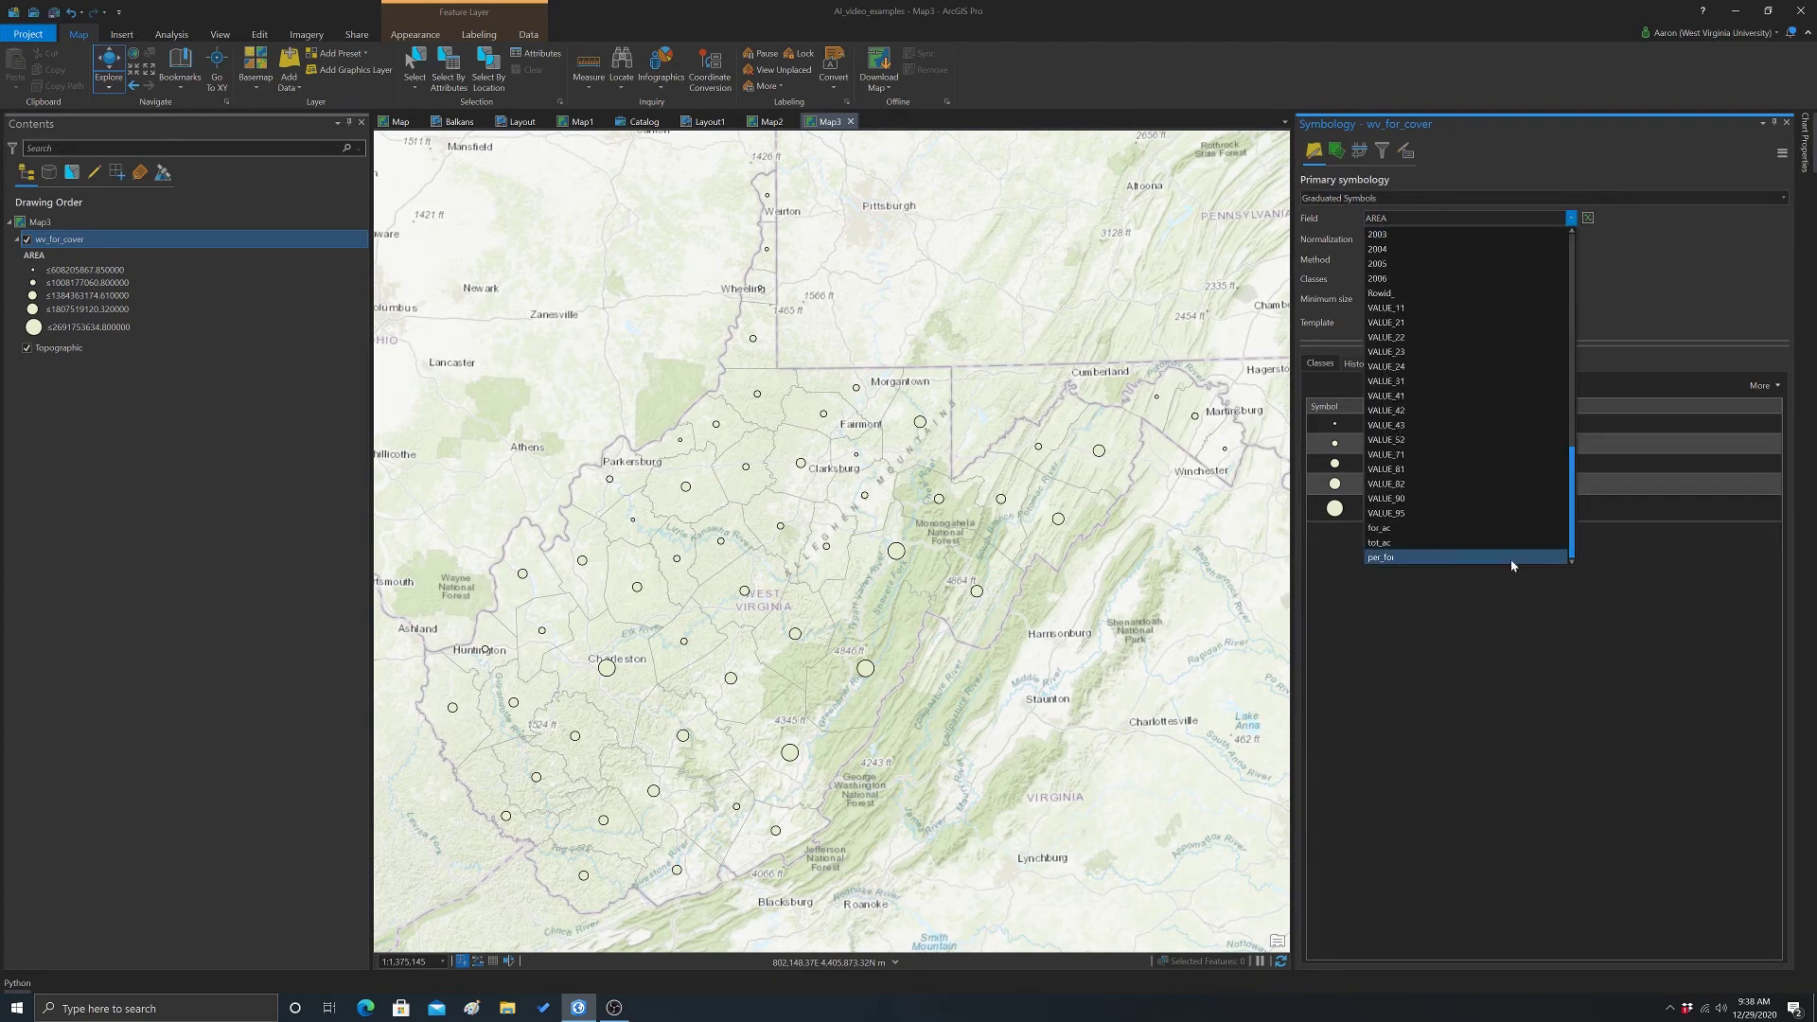
pyautogui.click(1401, 528)
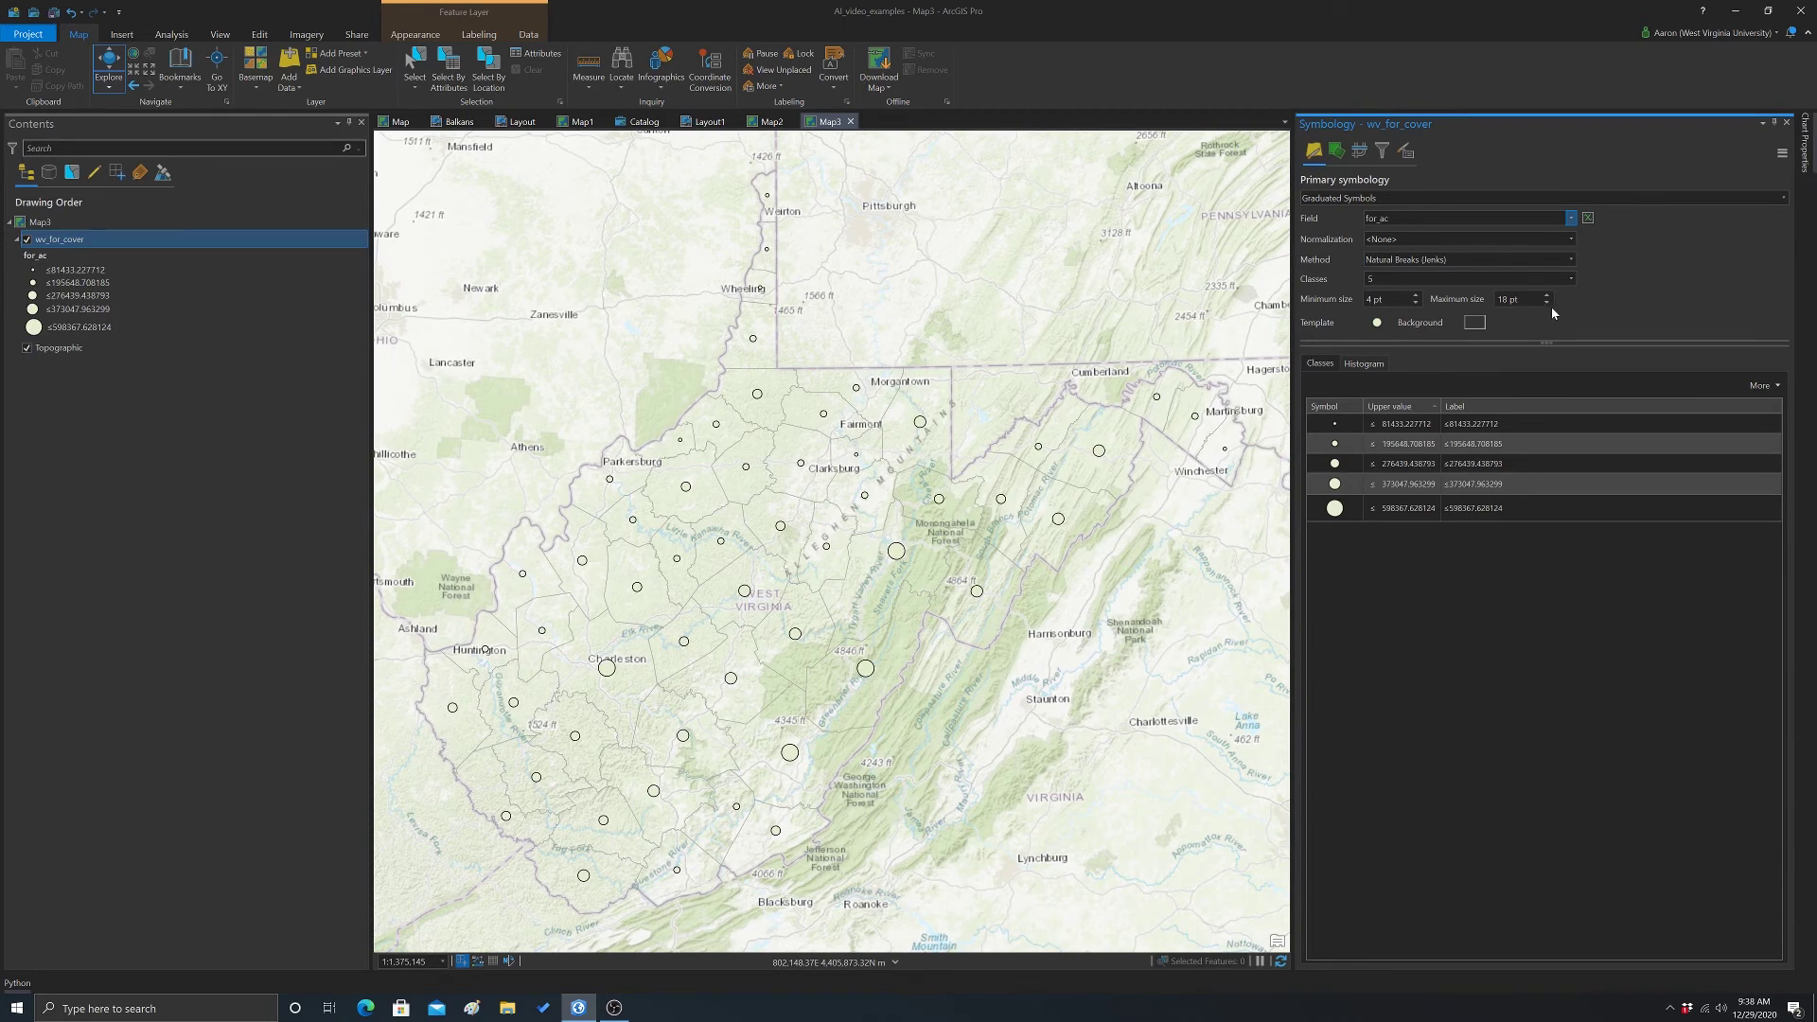
pyautogui.click(1572, 259)
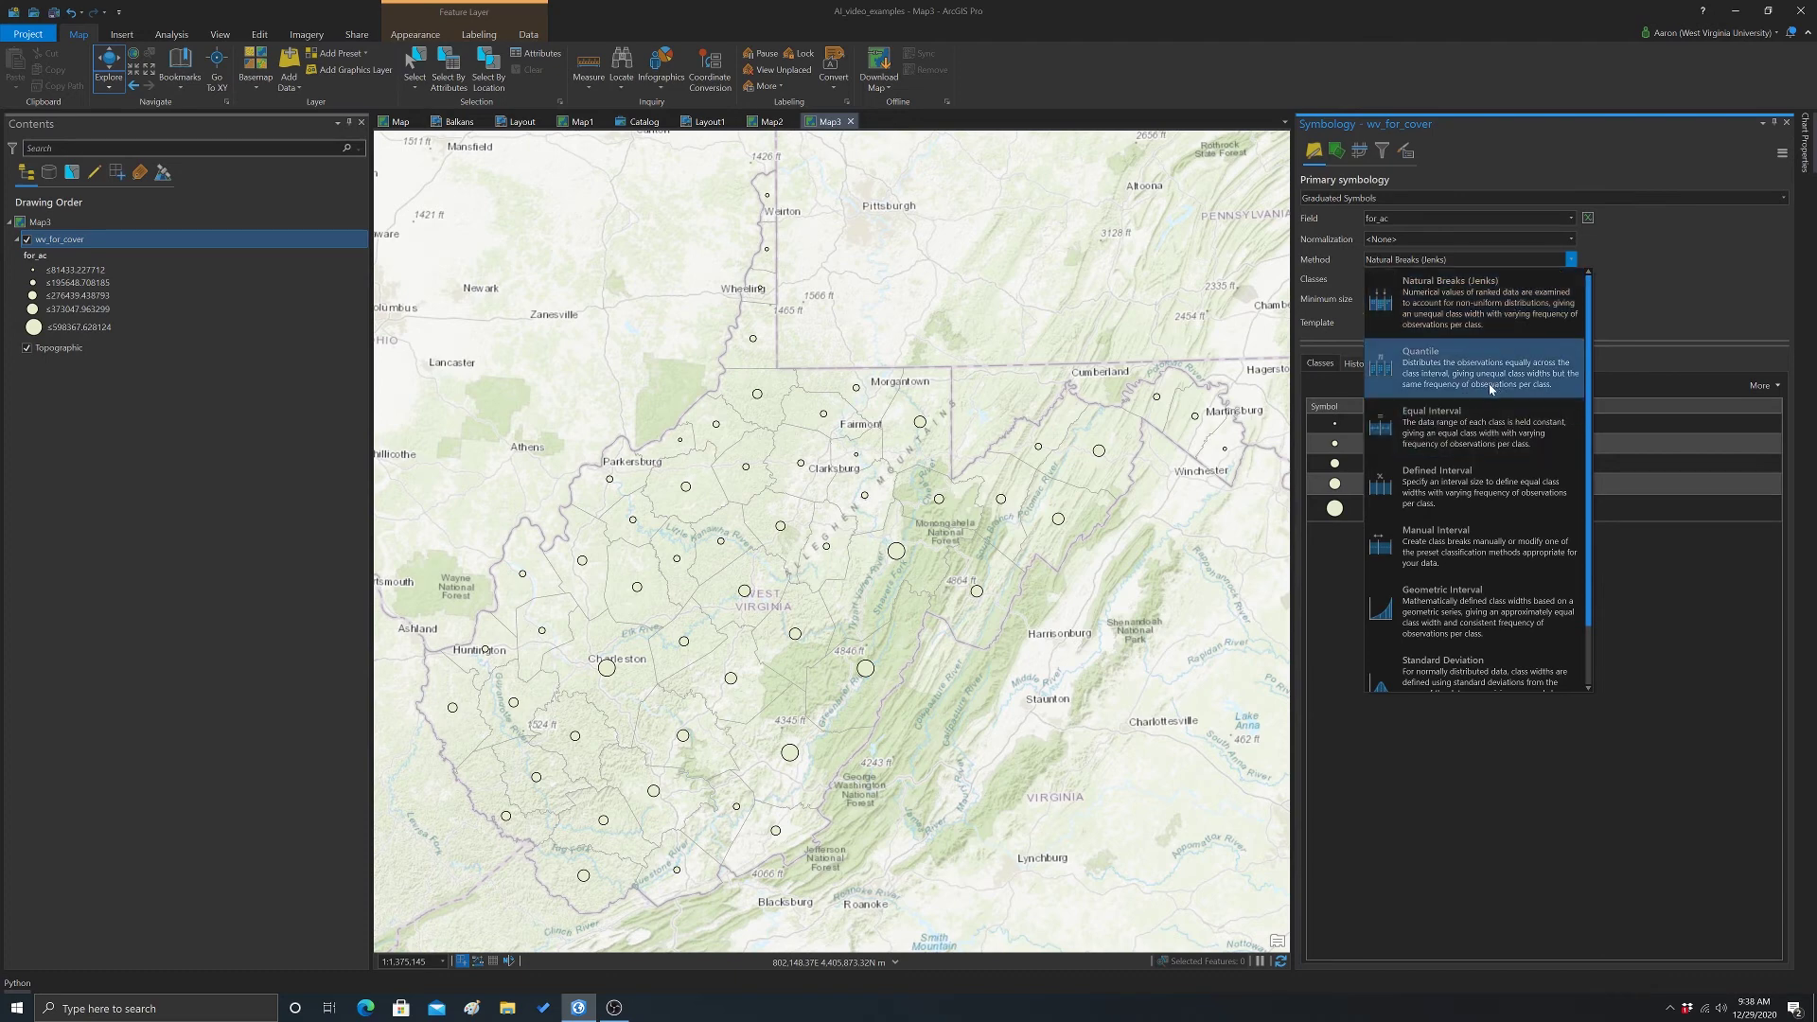
pyautogui.scroll(-1, 1399, 675)
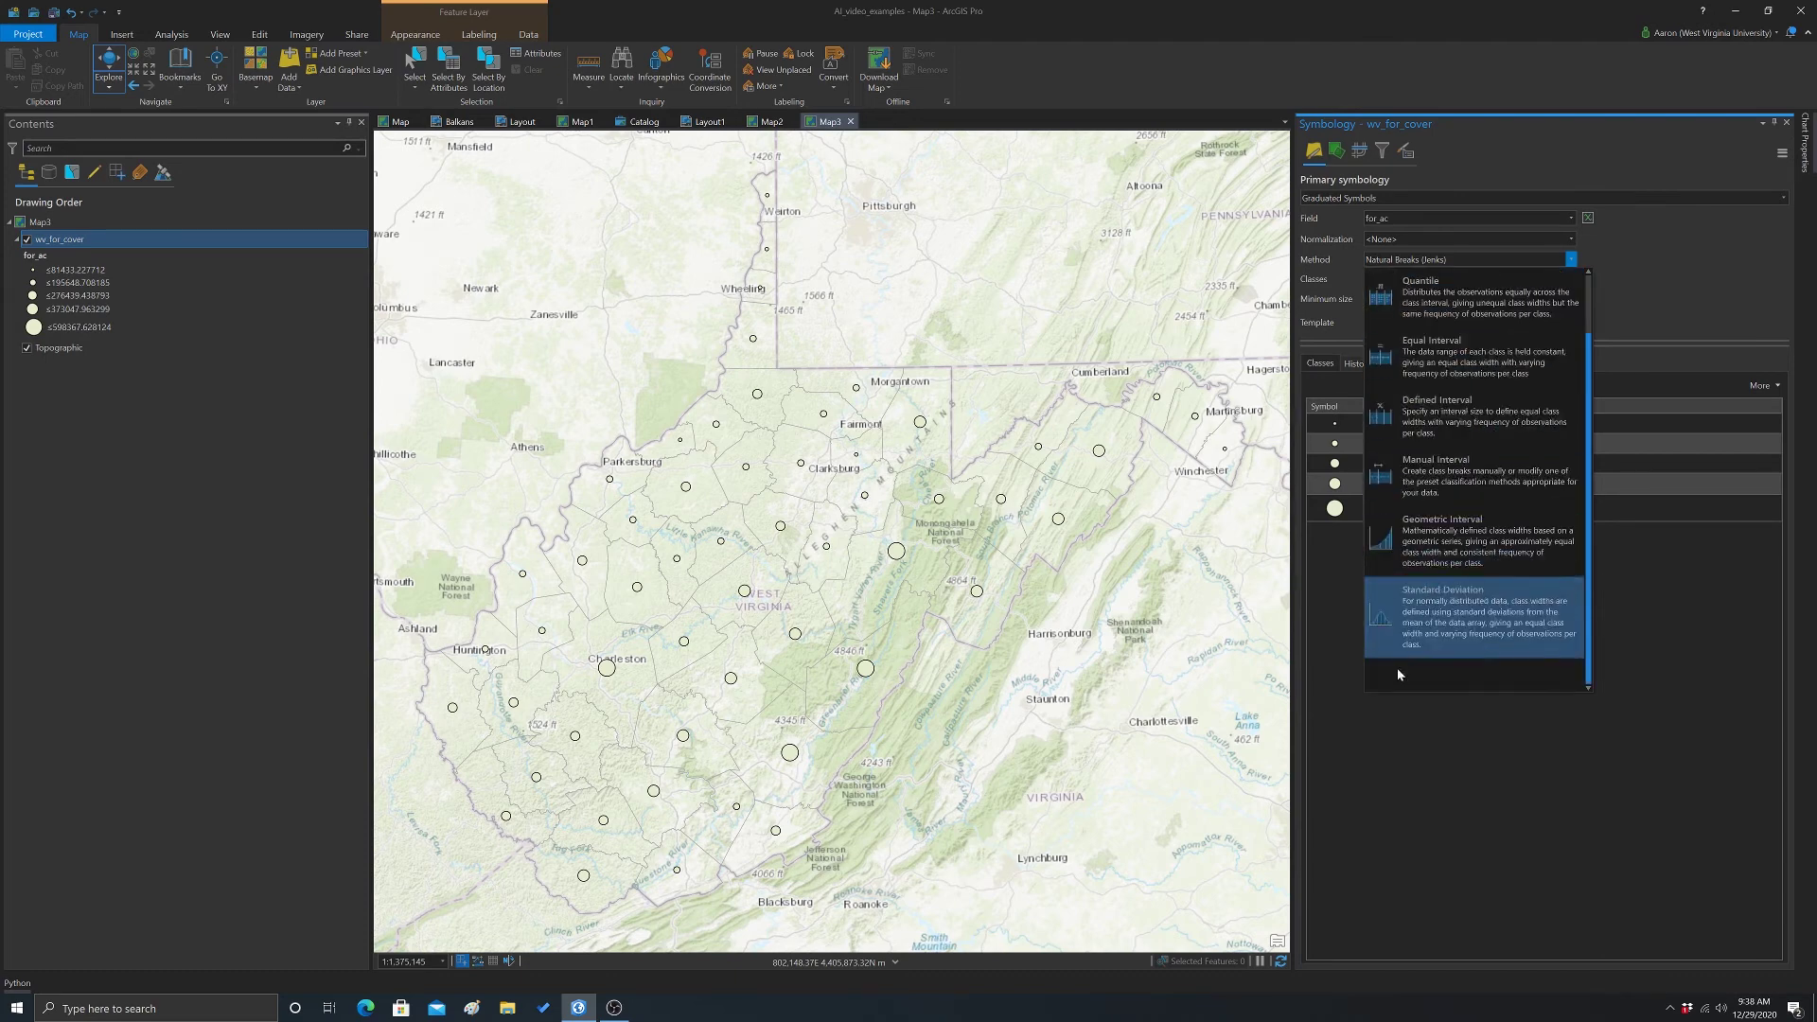
pyautogui.click(1434, 414)
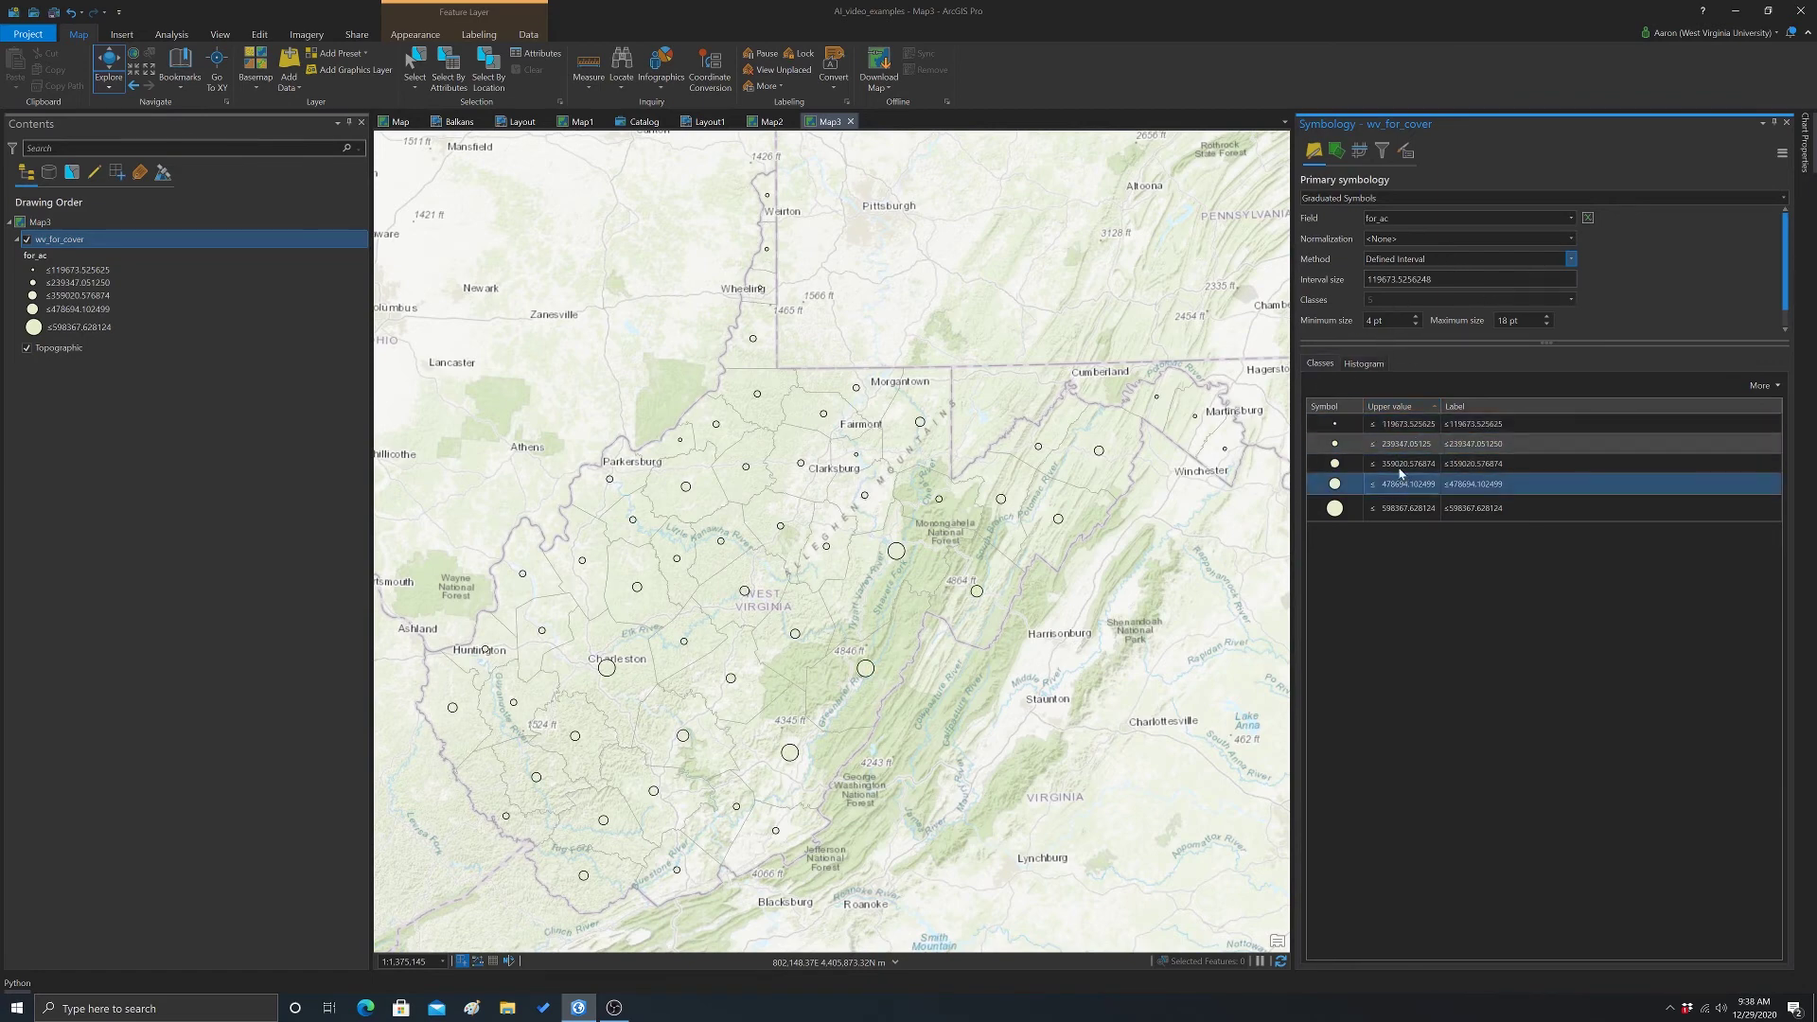
pyautogui.click(1570, 258)
pyautogui.click(1435, 367)
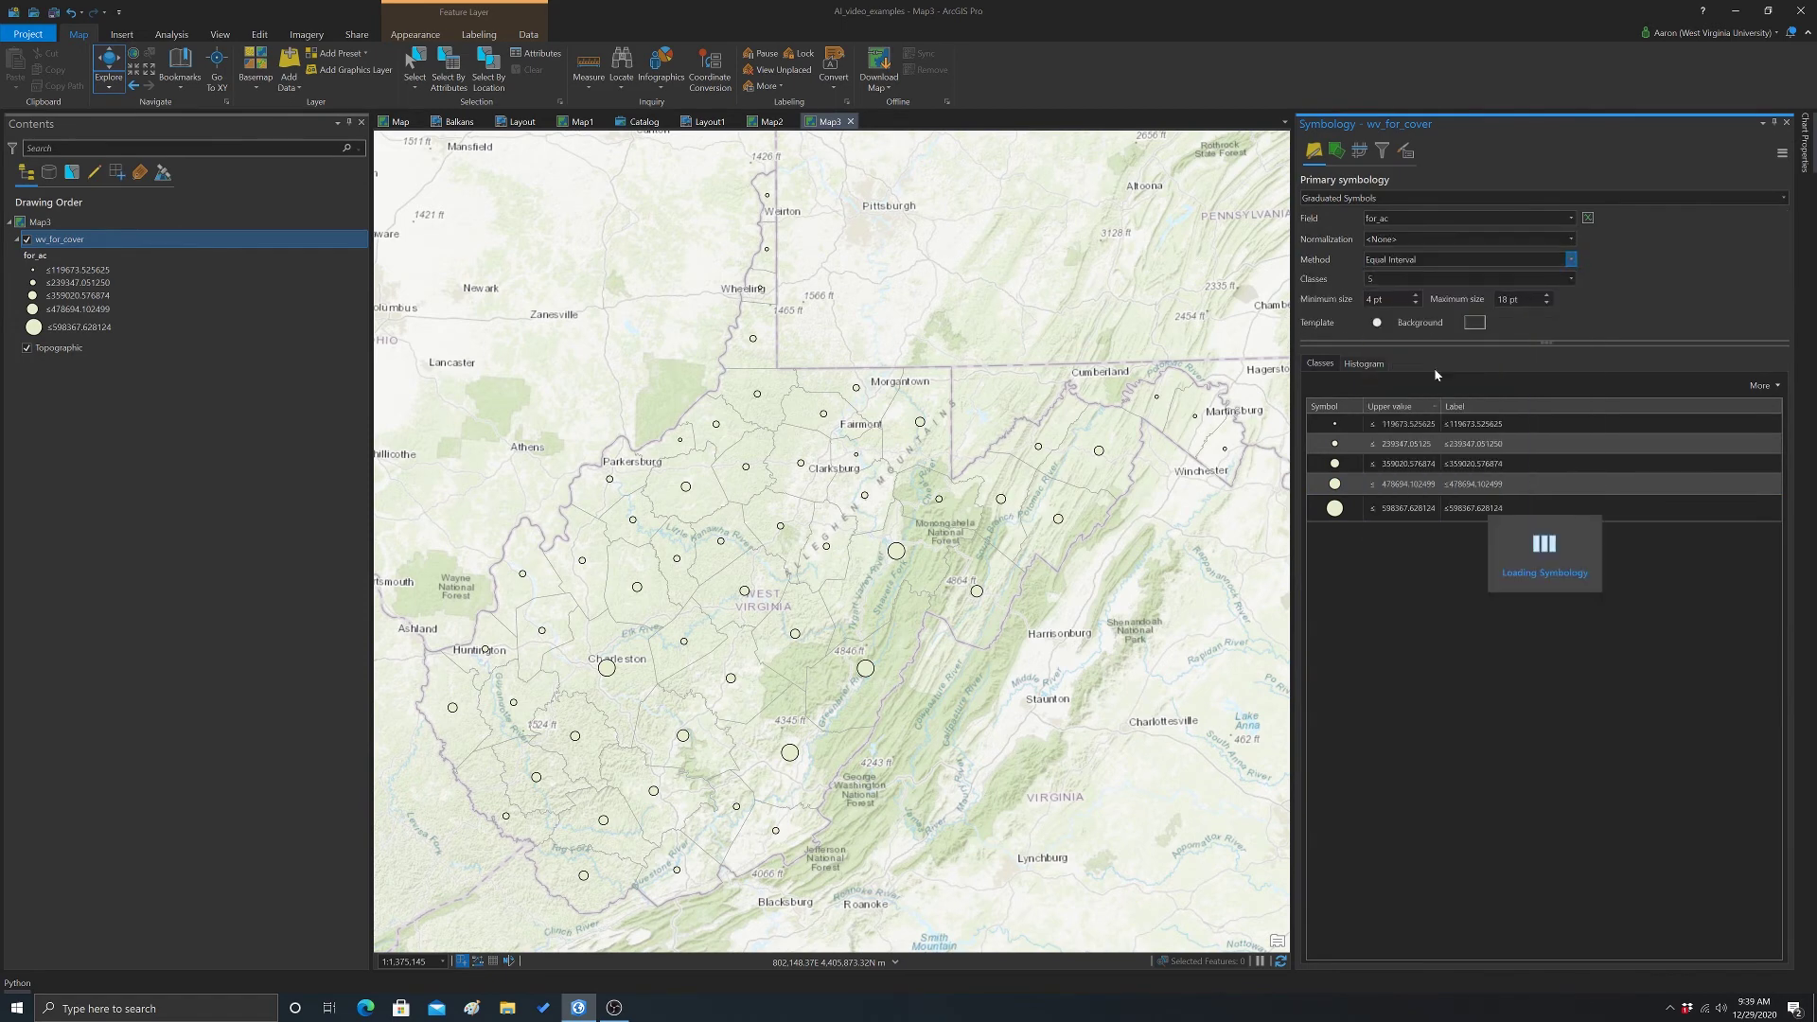
# - Change the template marker shape to a square
pyautogui.click(1377, 324)
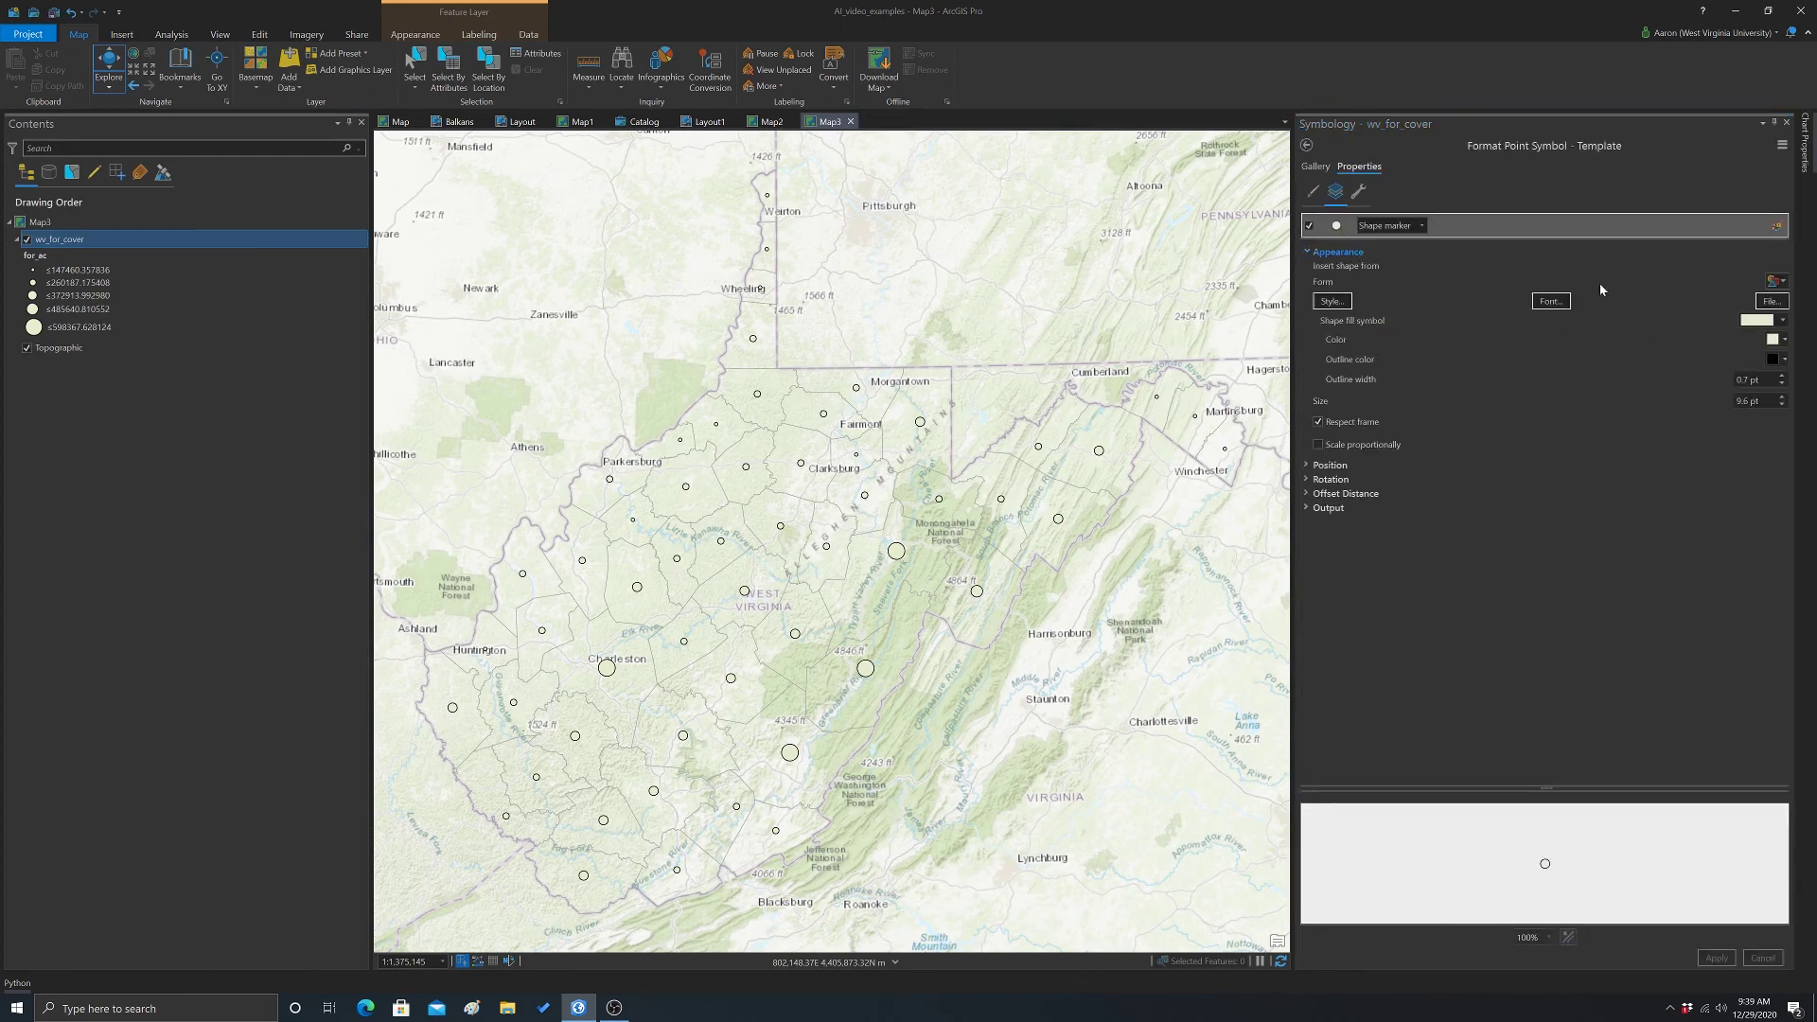
pyautogui.click(1784, 319)
pyautogui.click(1784, 320)
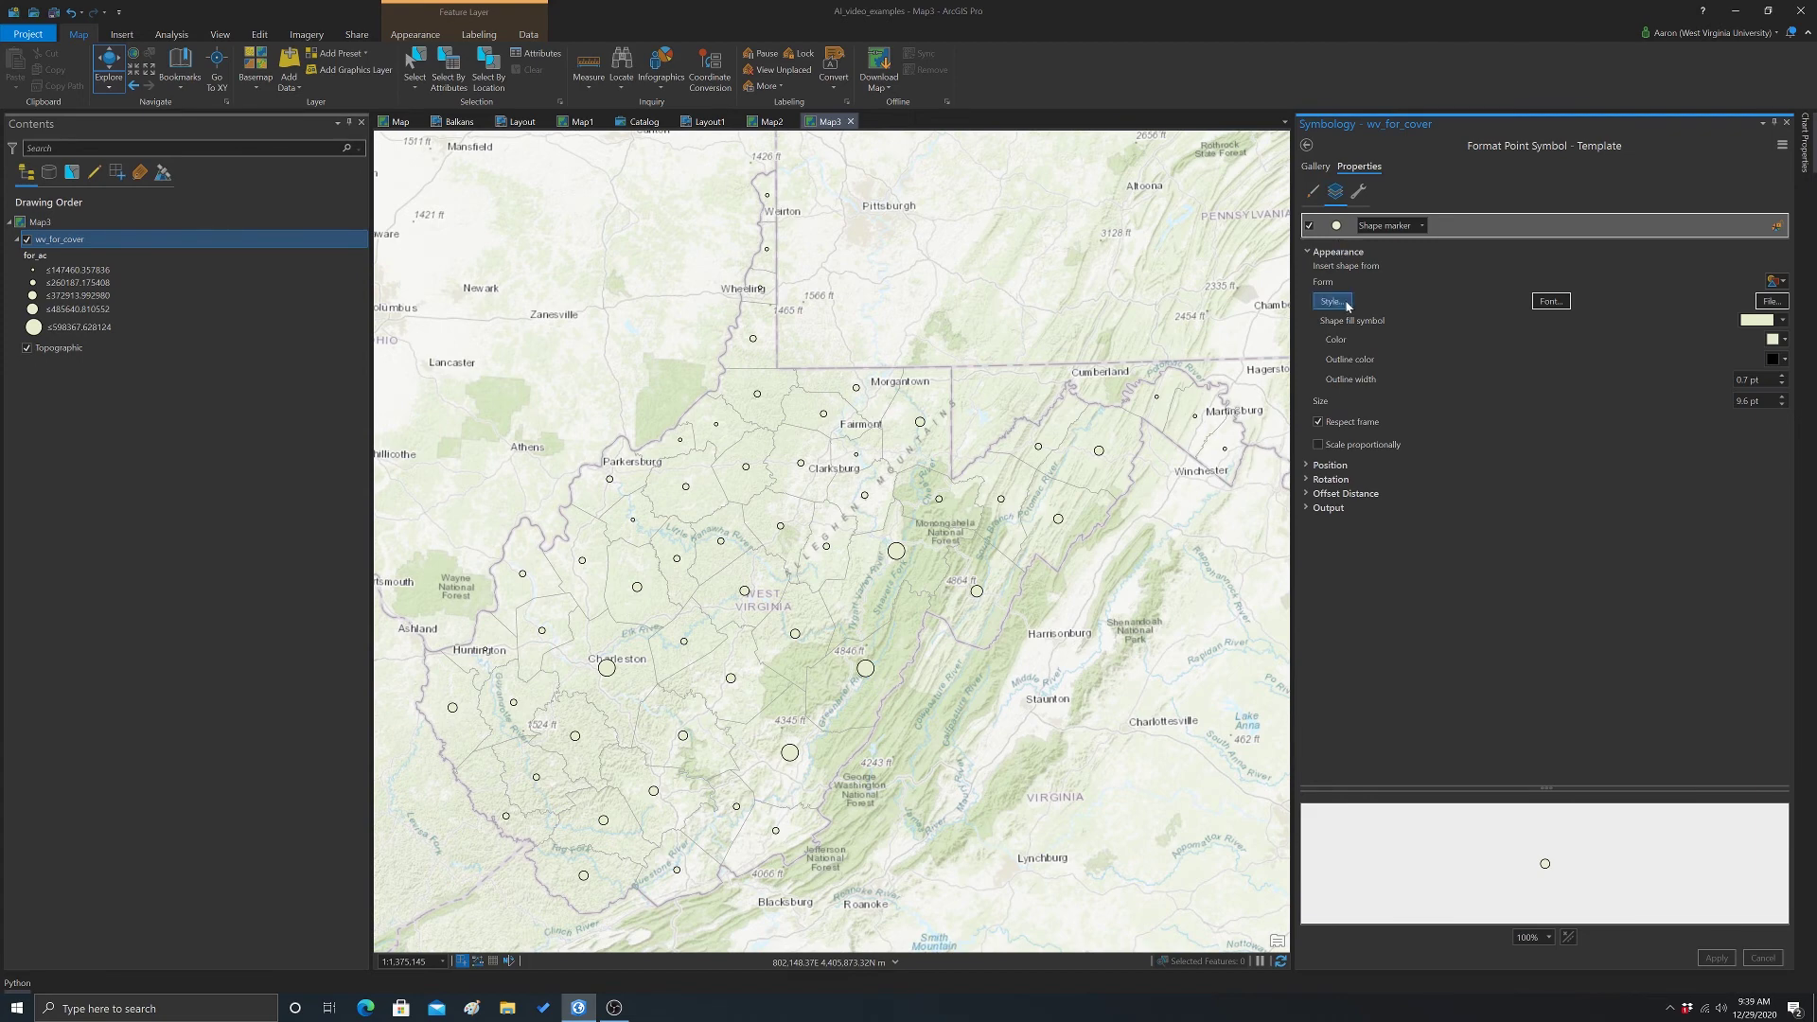
pyautogui.click(1781, 283)
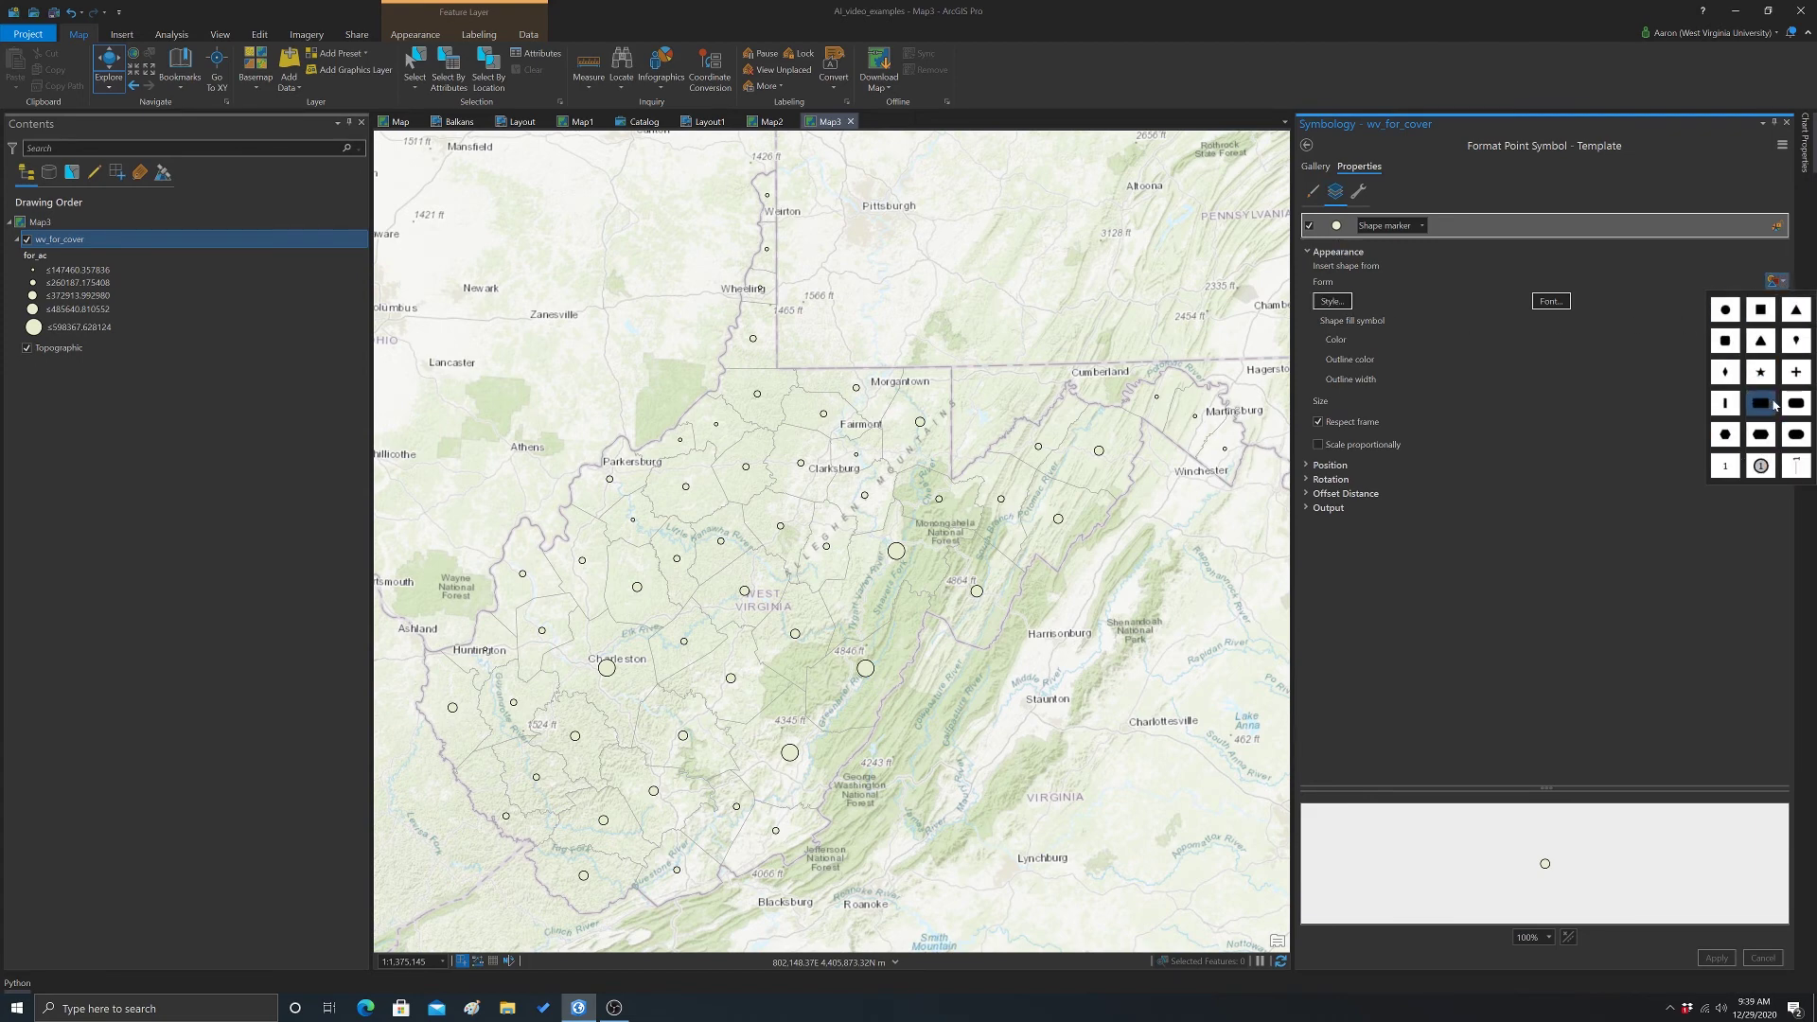
pyautogui.click(1760, 338)
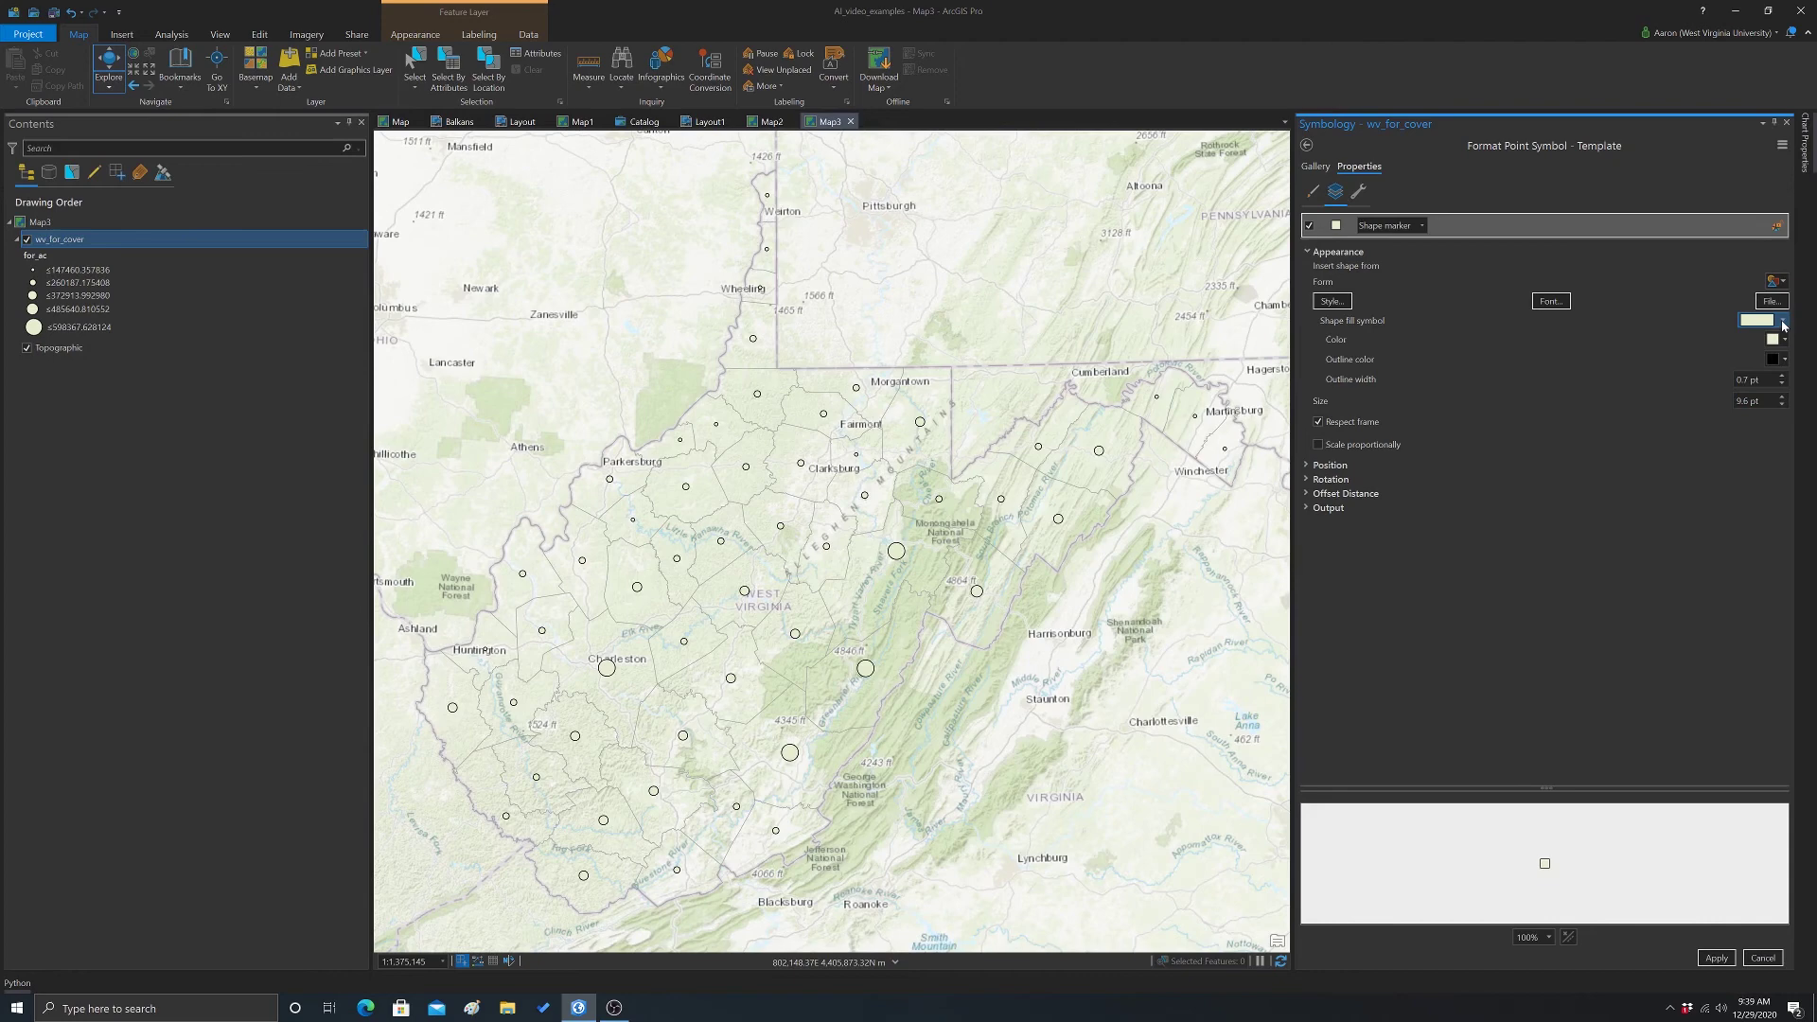
# - Colour the square marker green with a grey outline and apply it
pyautogui.click(1783, 326)
pyautogui.click(1783, 326)
pyautogui.click(1783, 341)
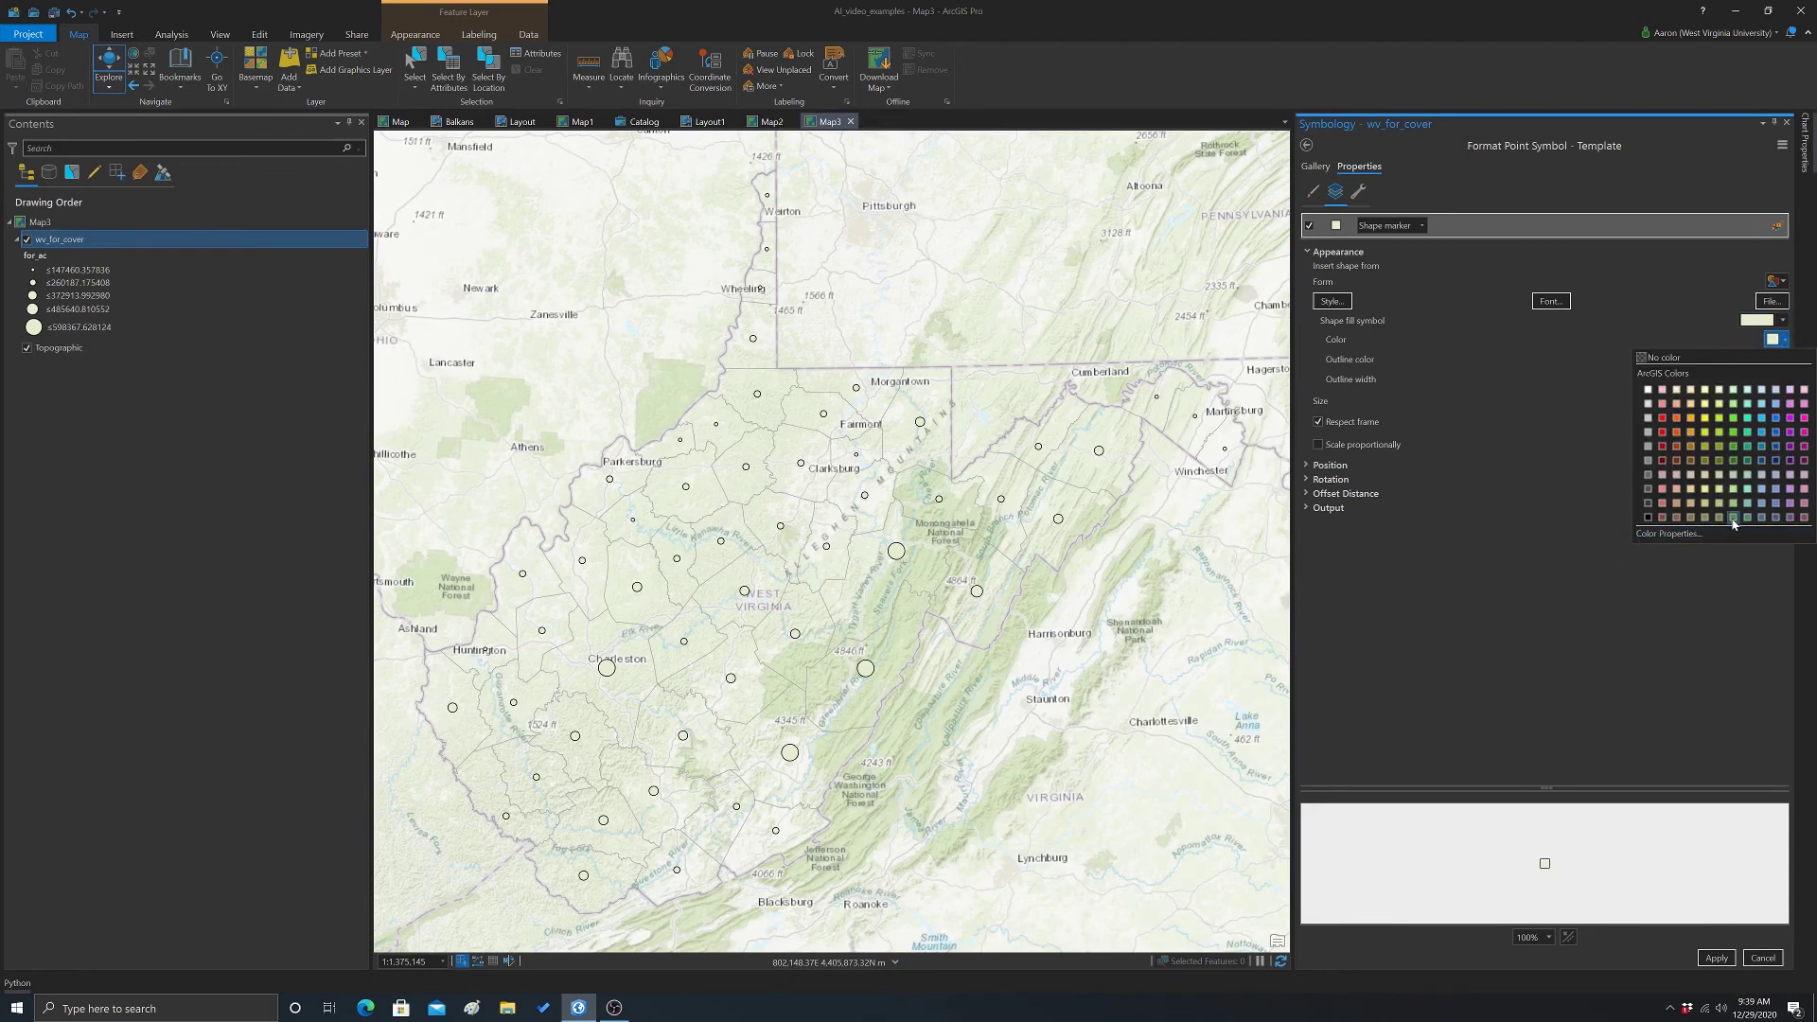
pyautogui.click(1719, 488)
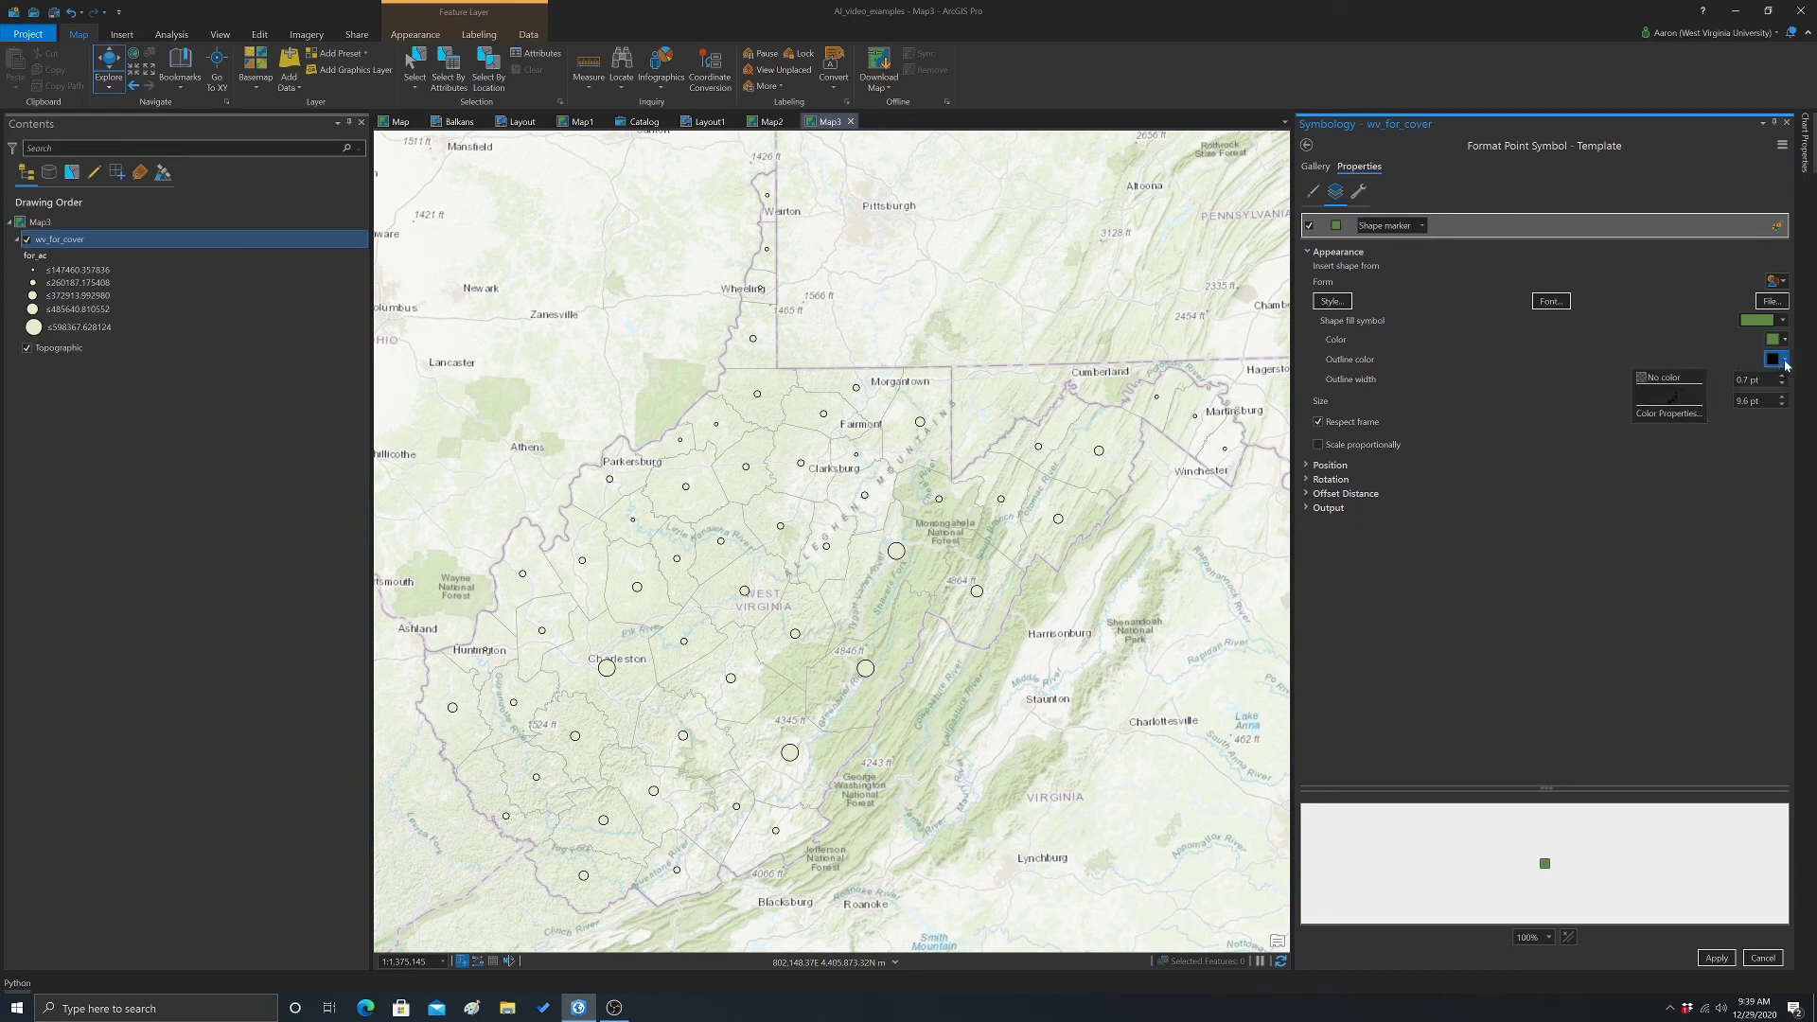
pyautogui.click(1775, 359)
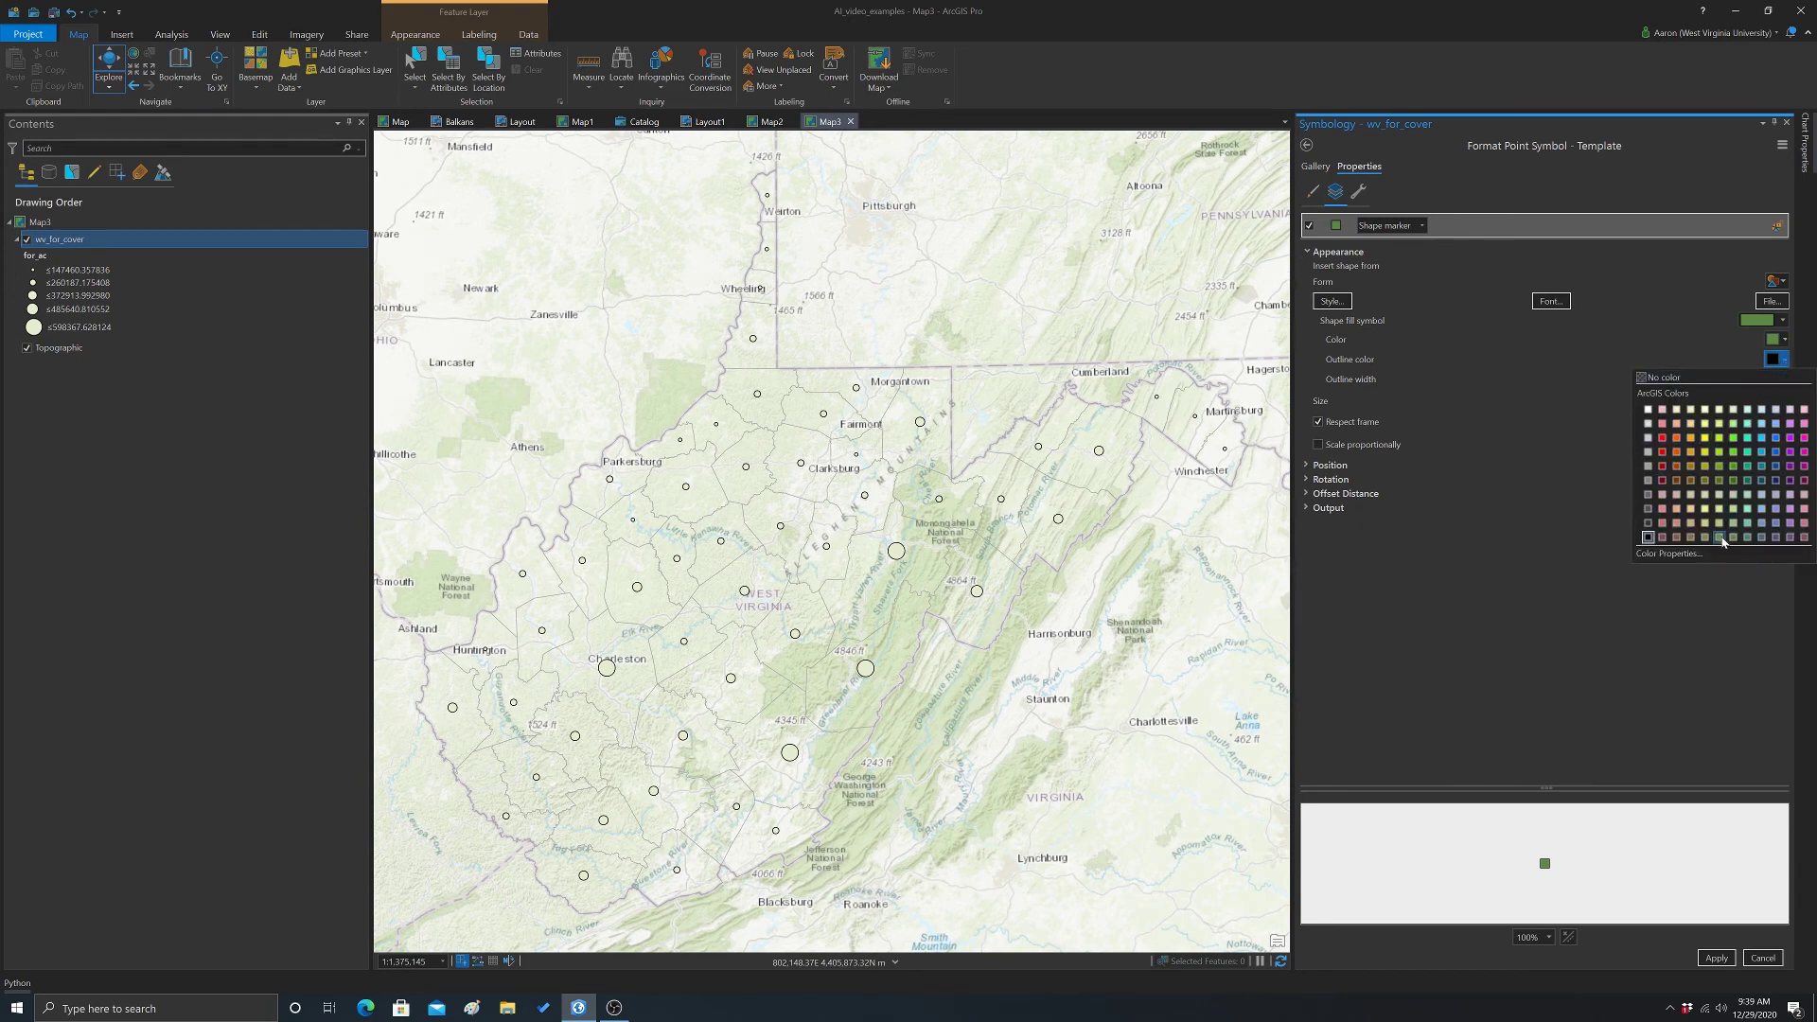
pyautogui.click(1648, 467)
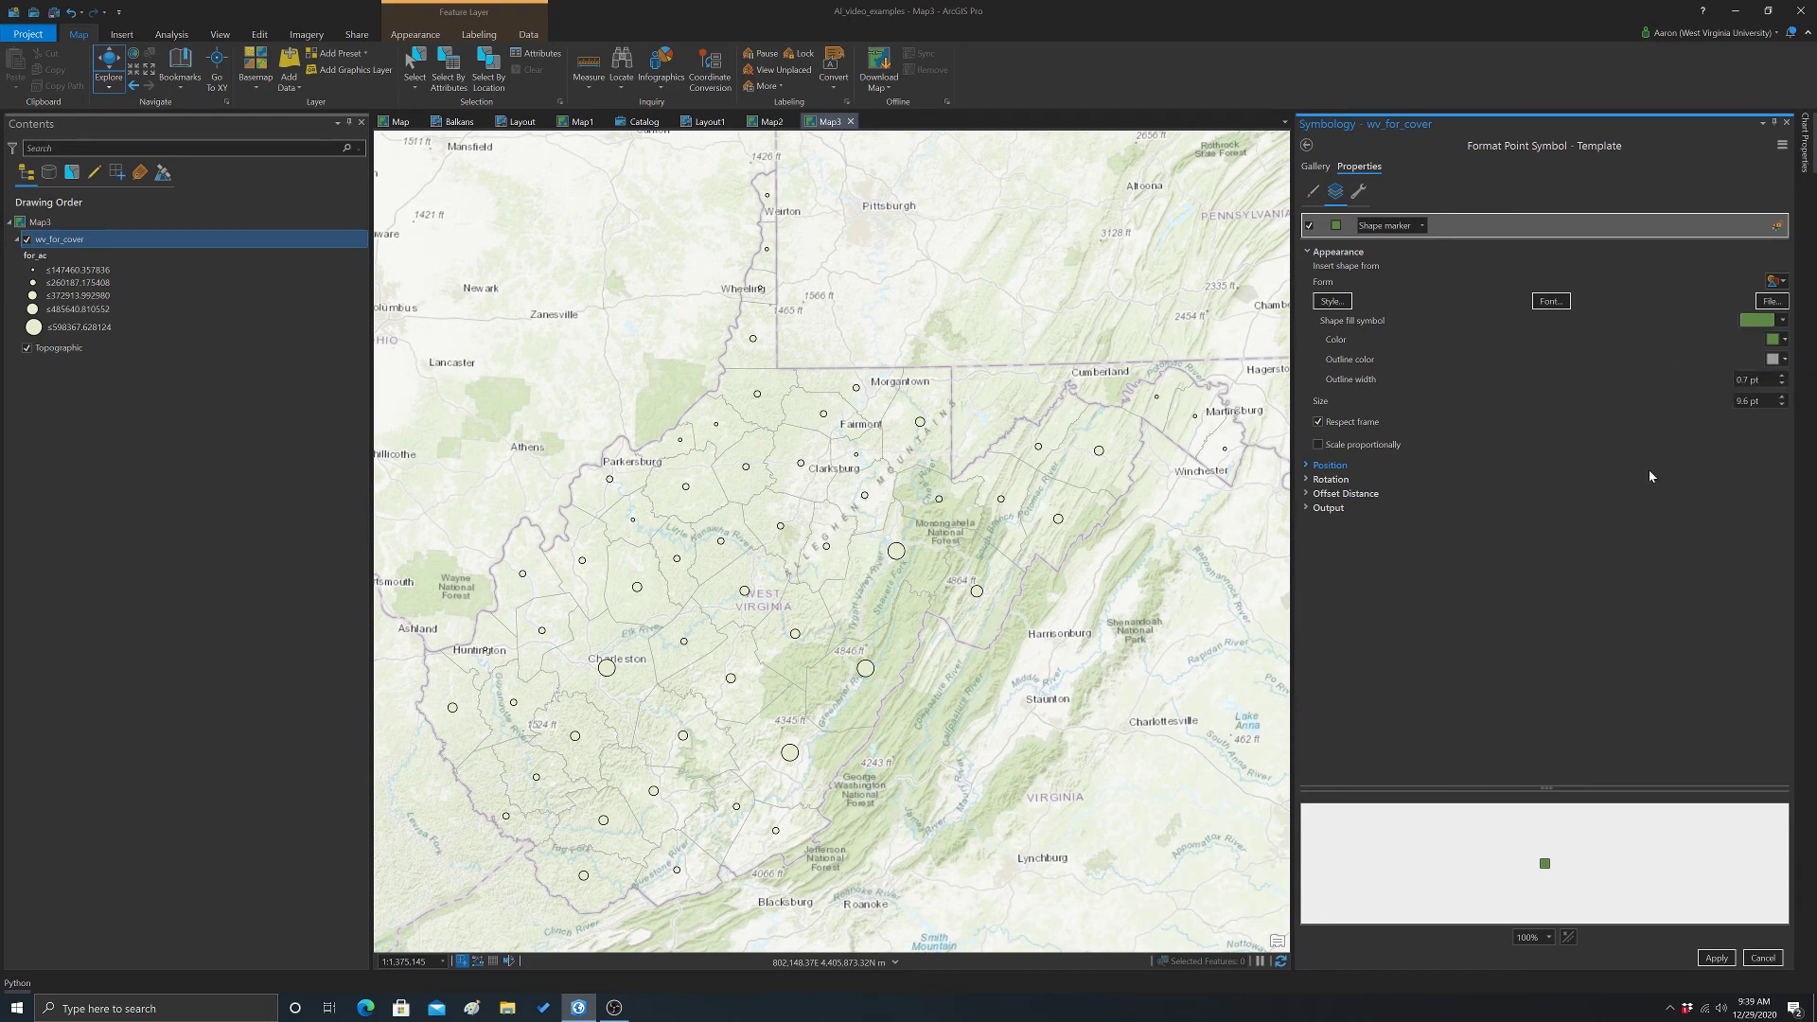
pyautogui.click(1714, 958)
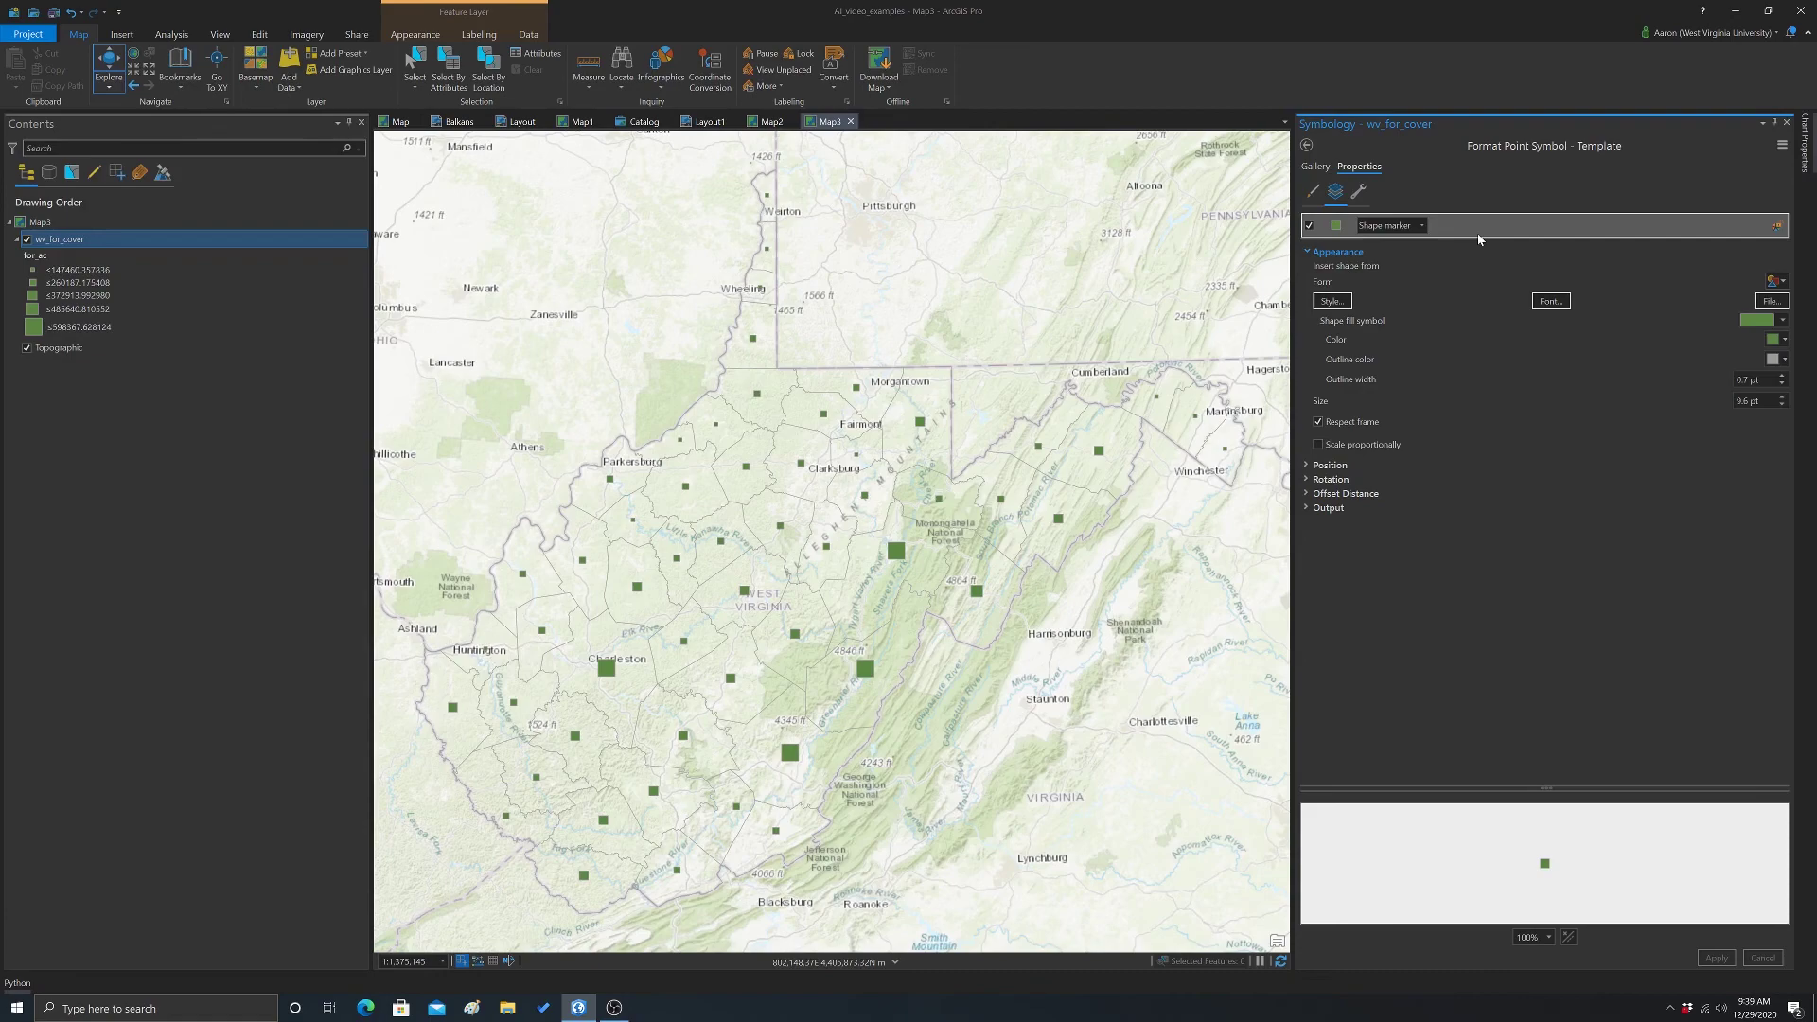
# - Raise the squares' maximum size from 18 to 32 pt and open the Background symbol settings
pyautogui.click(1315, 166)
pyautogui.click(1359, 167)
pyautogui.click(1305, 146)
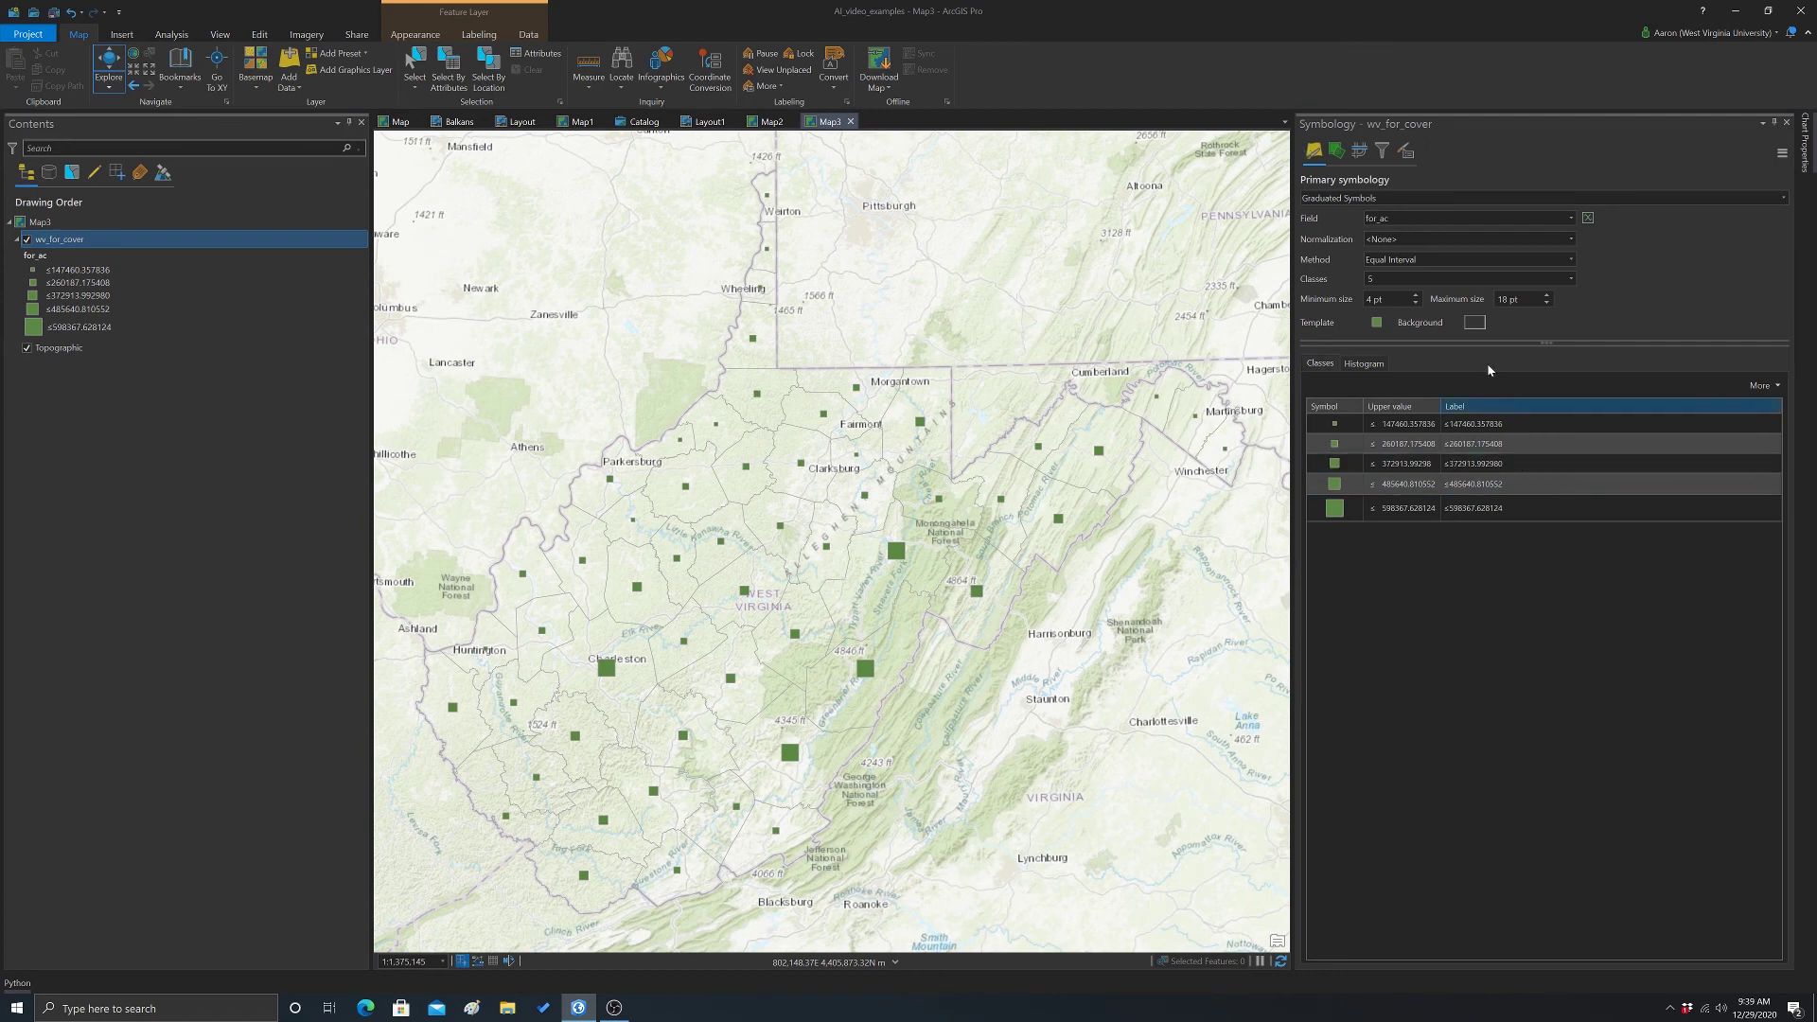
pyautogui.click(1524, 293)
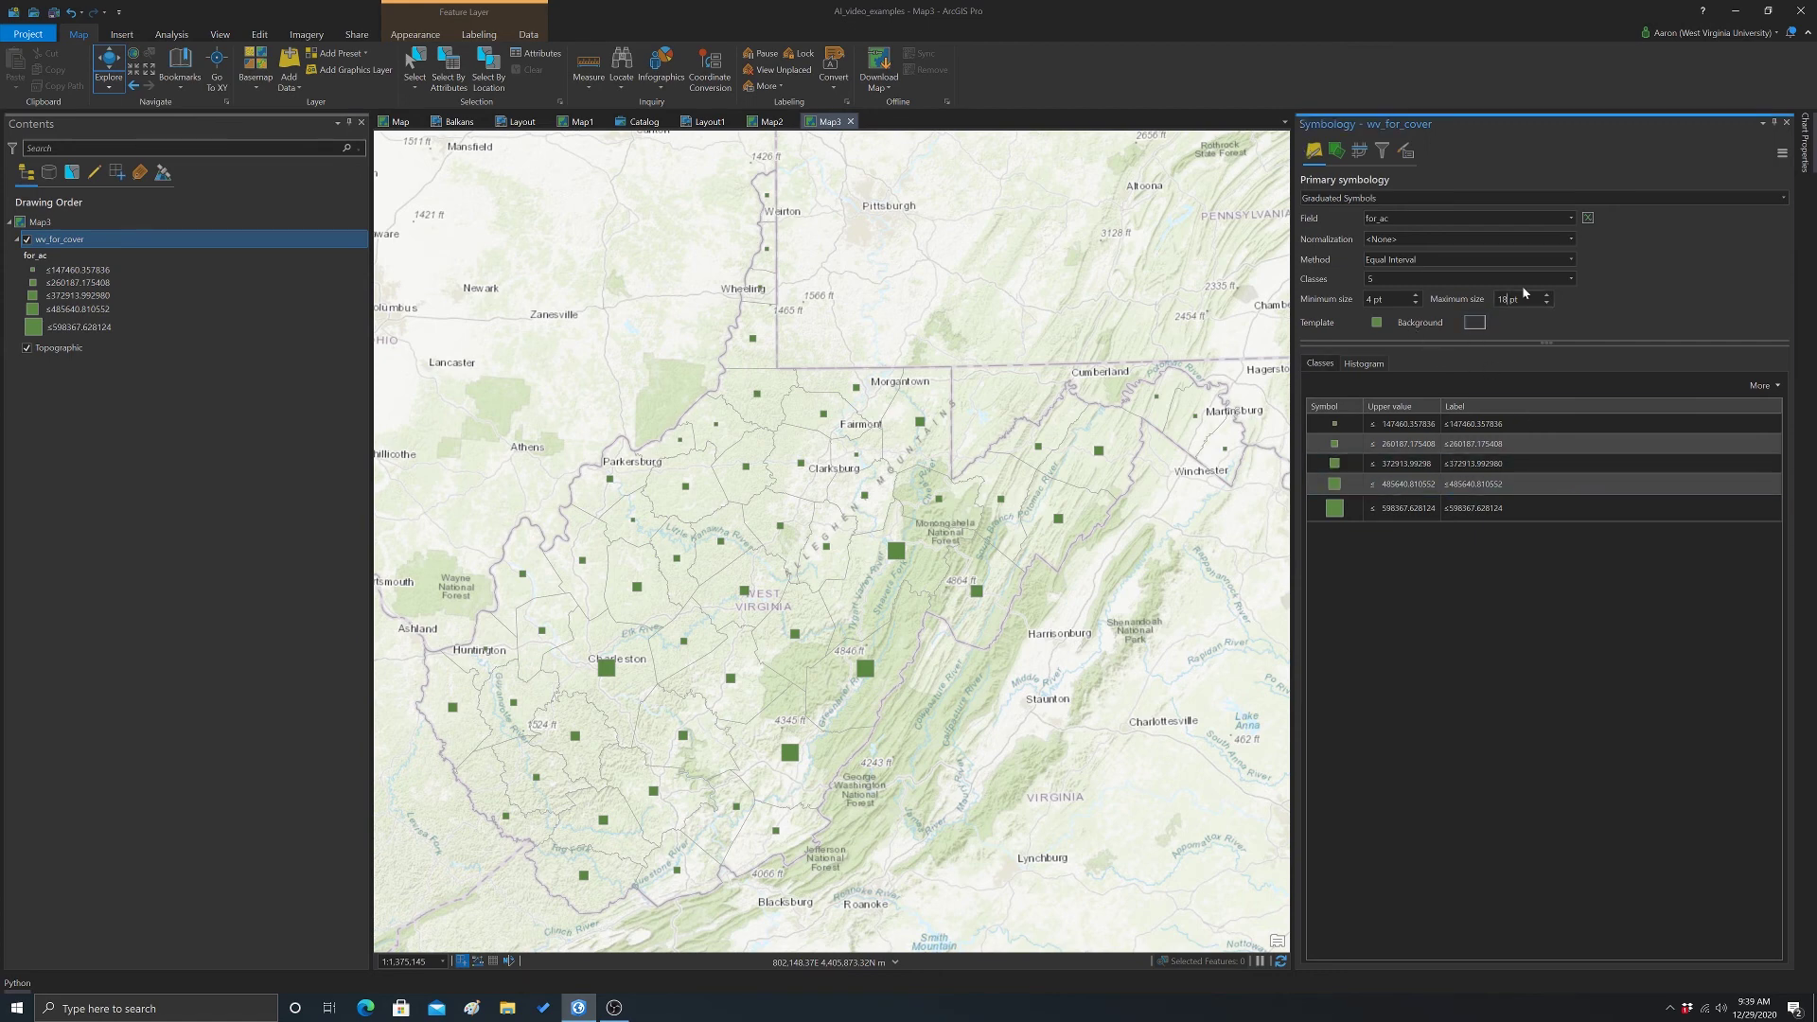
pyautogui.press('BackSpace')
pyautogui.press('BackSpace')
pyautogui.write('32')
pyautogui.press('Return')
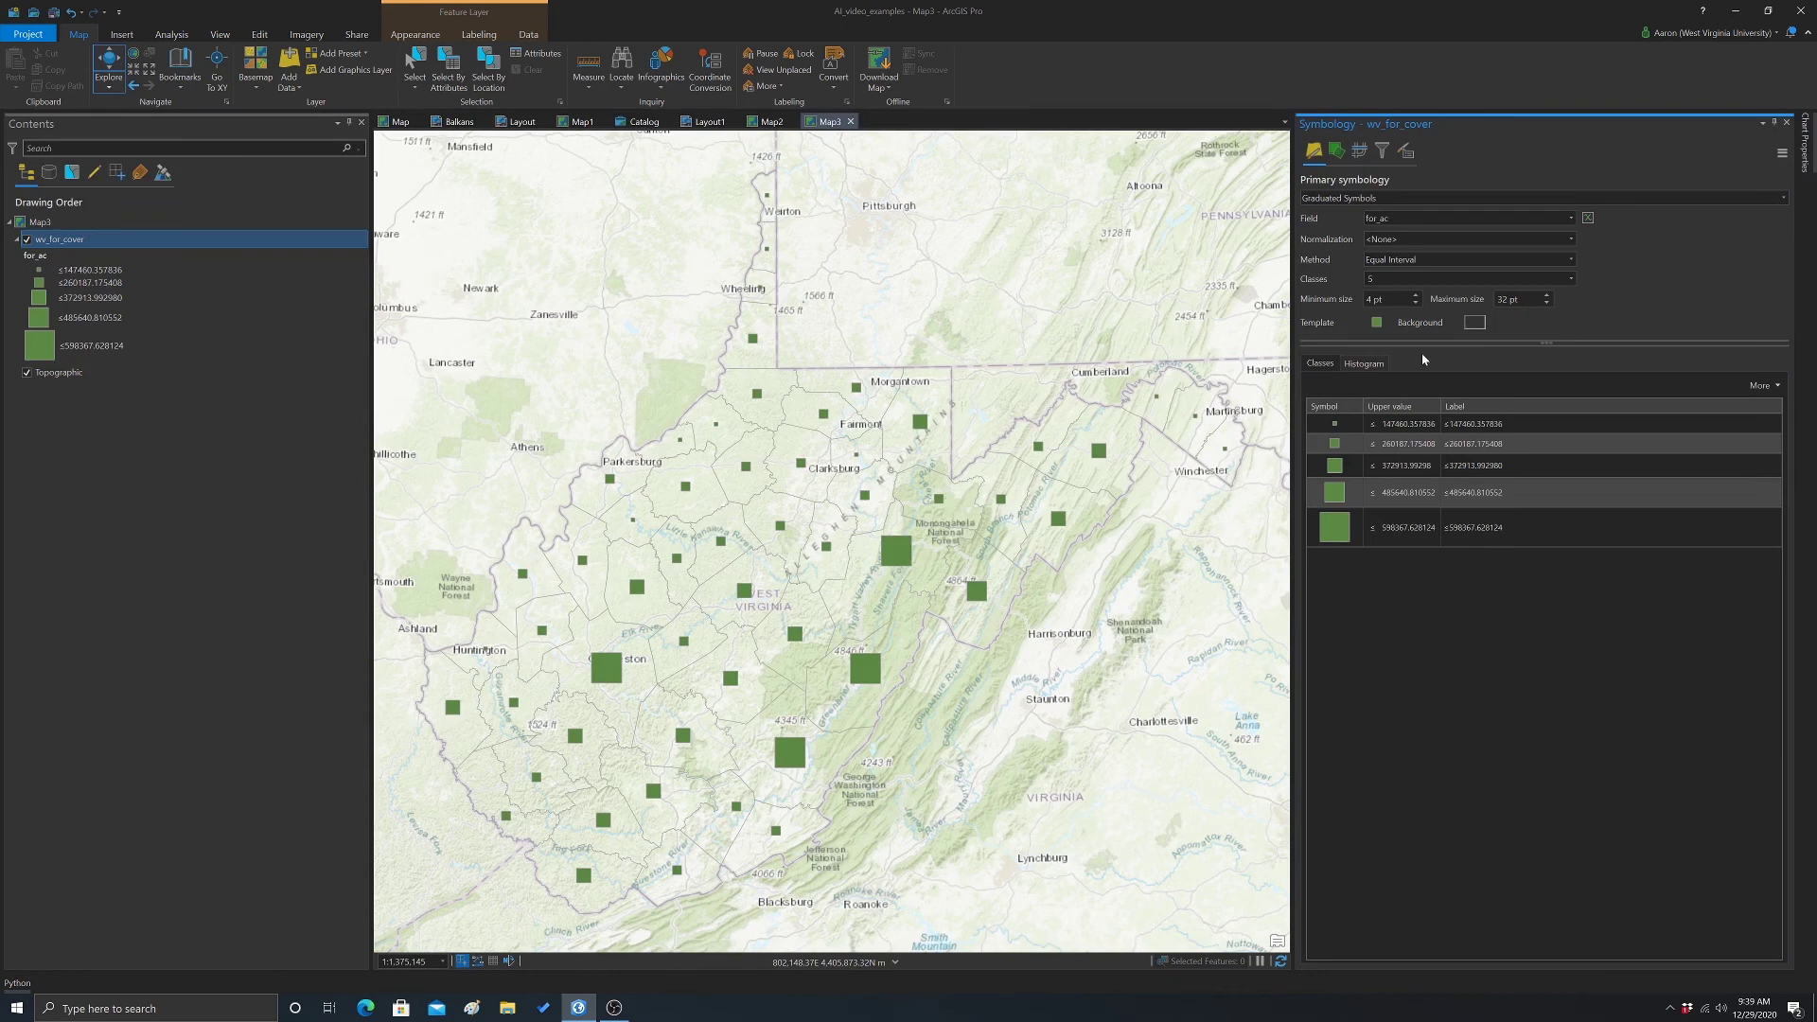
pyautogui.click(1475, 322)
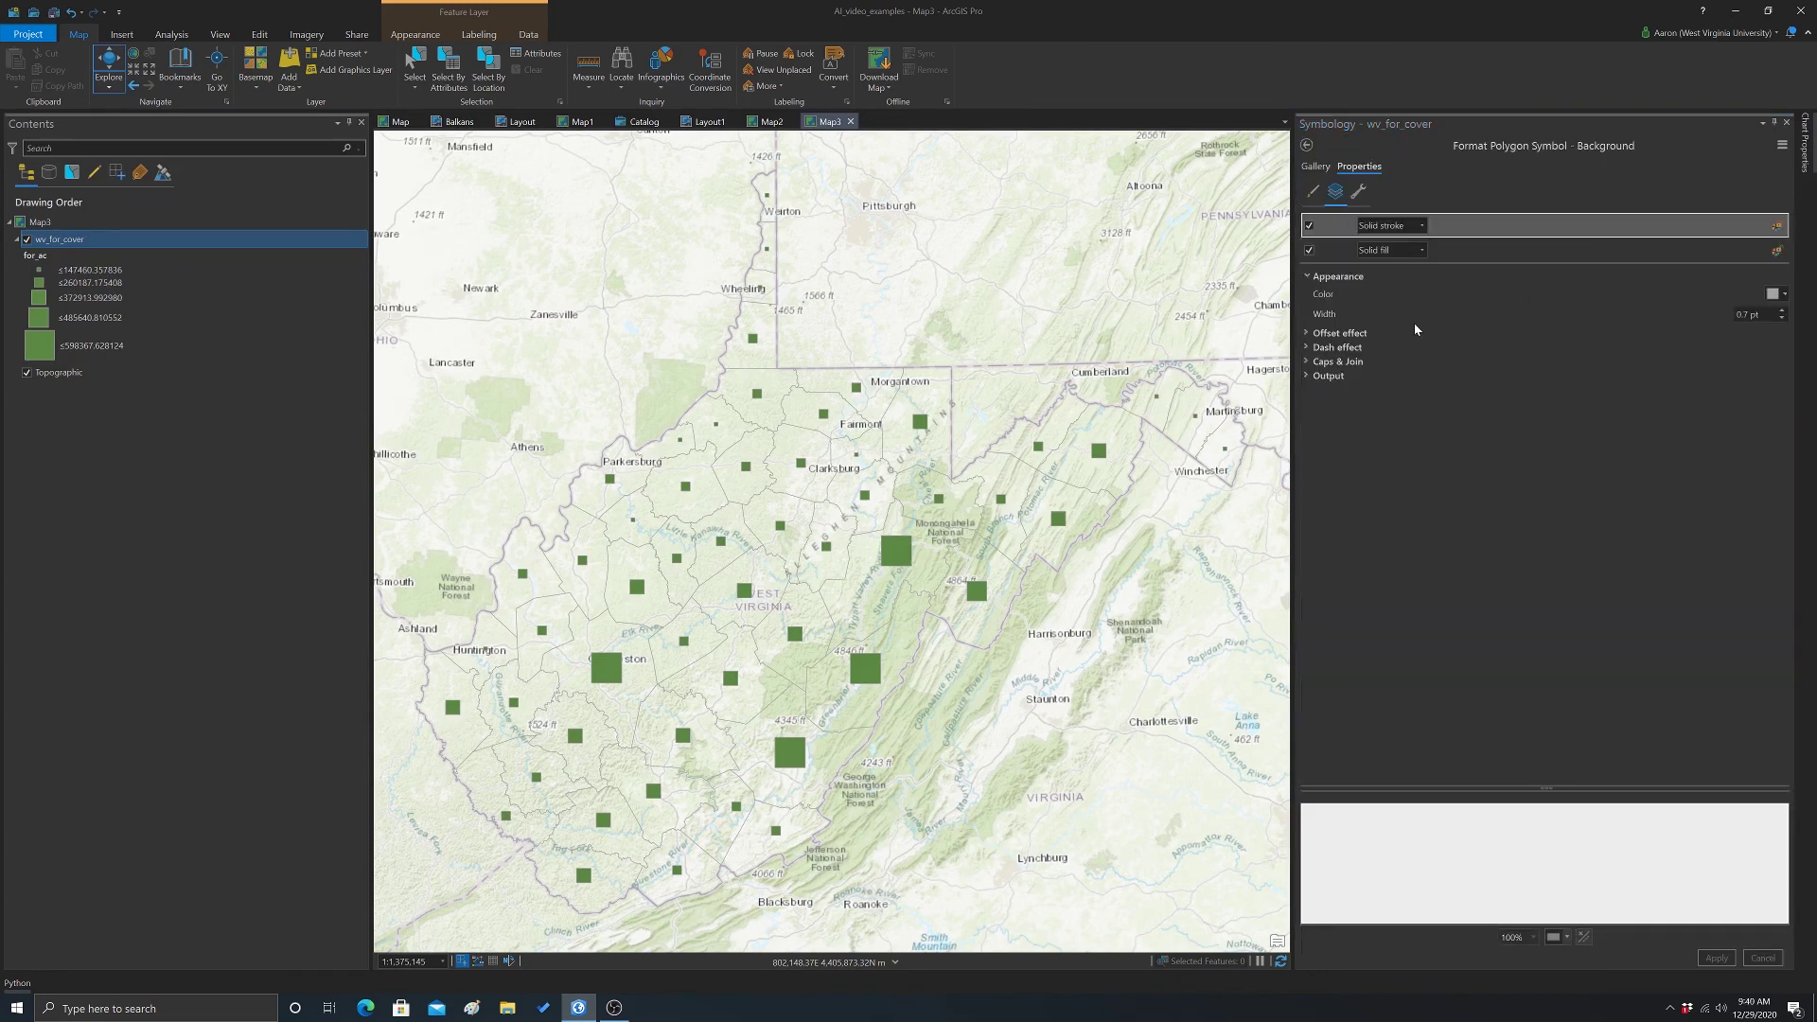
# - Set the county outline width to 1 pt and remove its colour
pyautogui.click(1786, 299)
pyautogui.click(1648, 364)
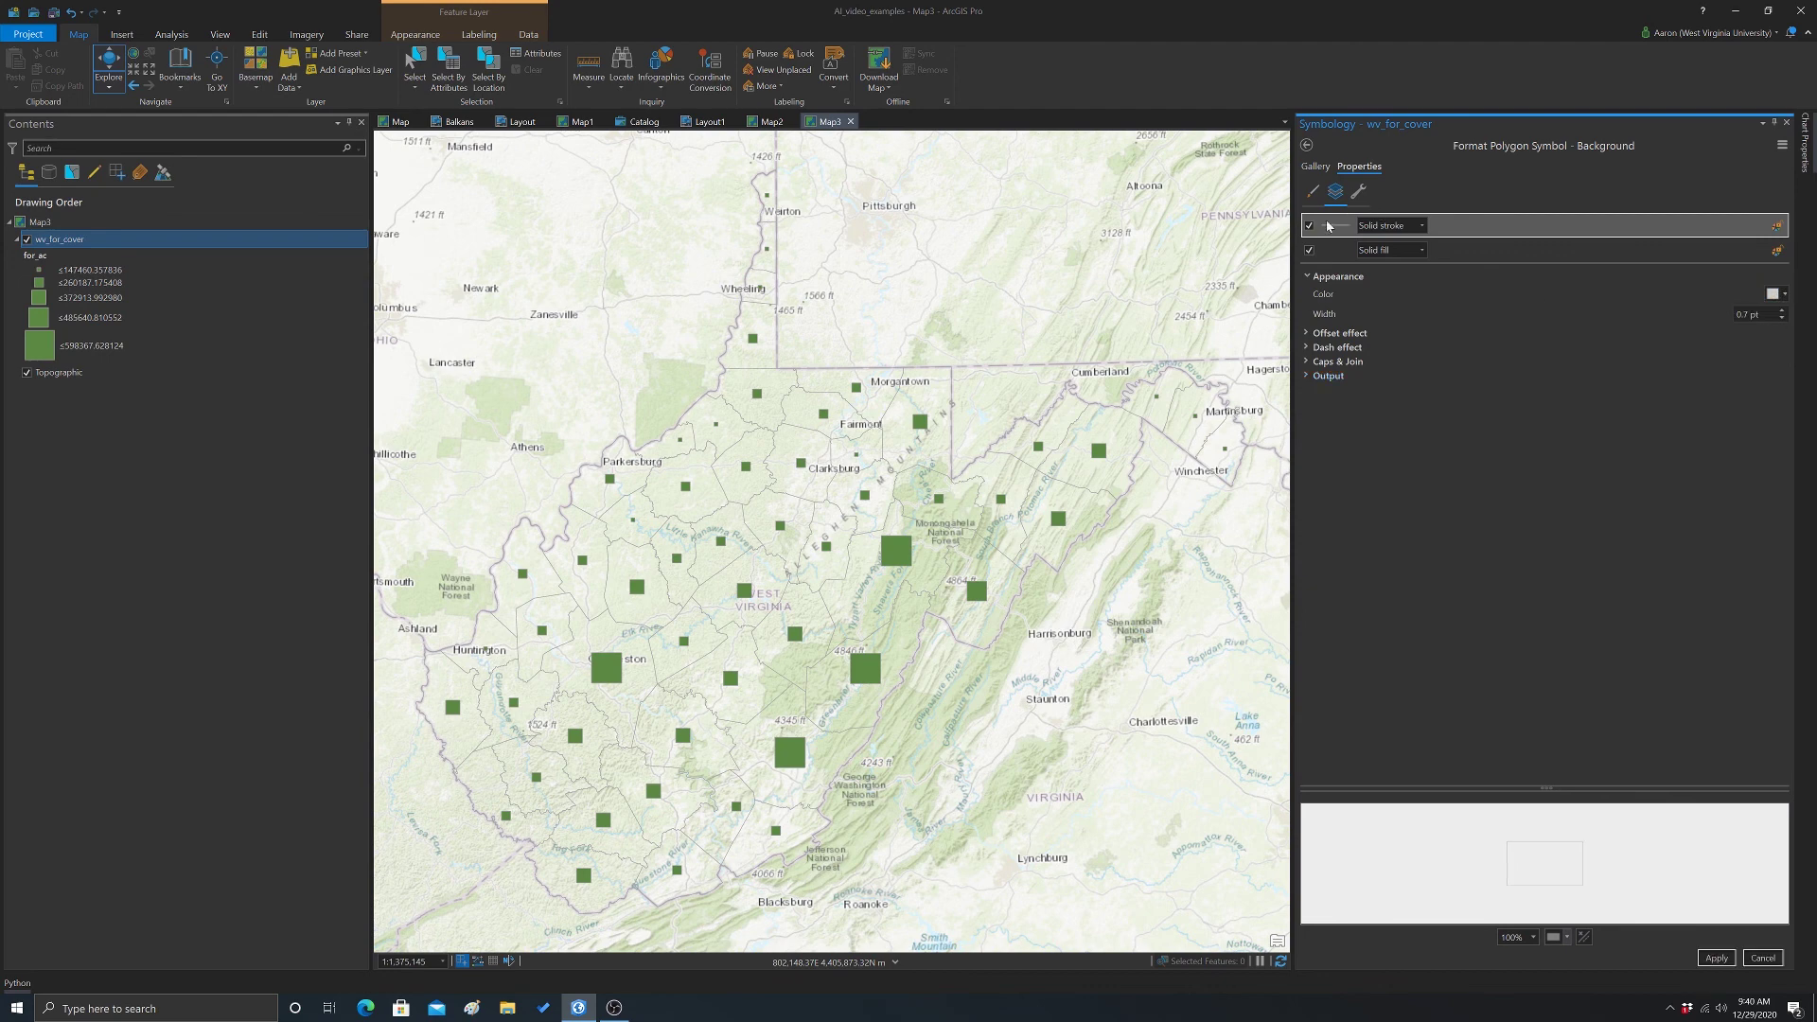
pyautogui.click(1782, 310)
pyautogui.click(1785, 295)
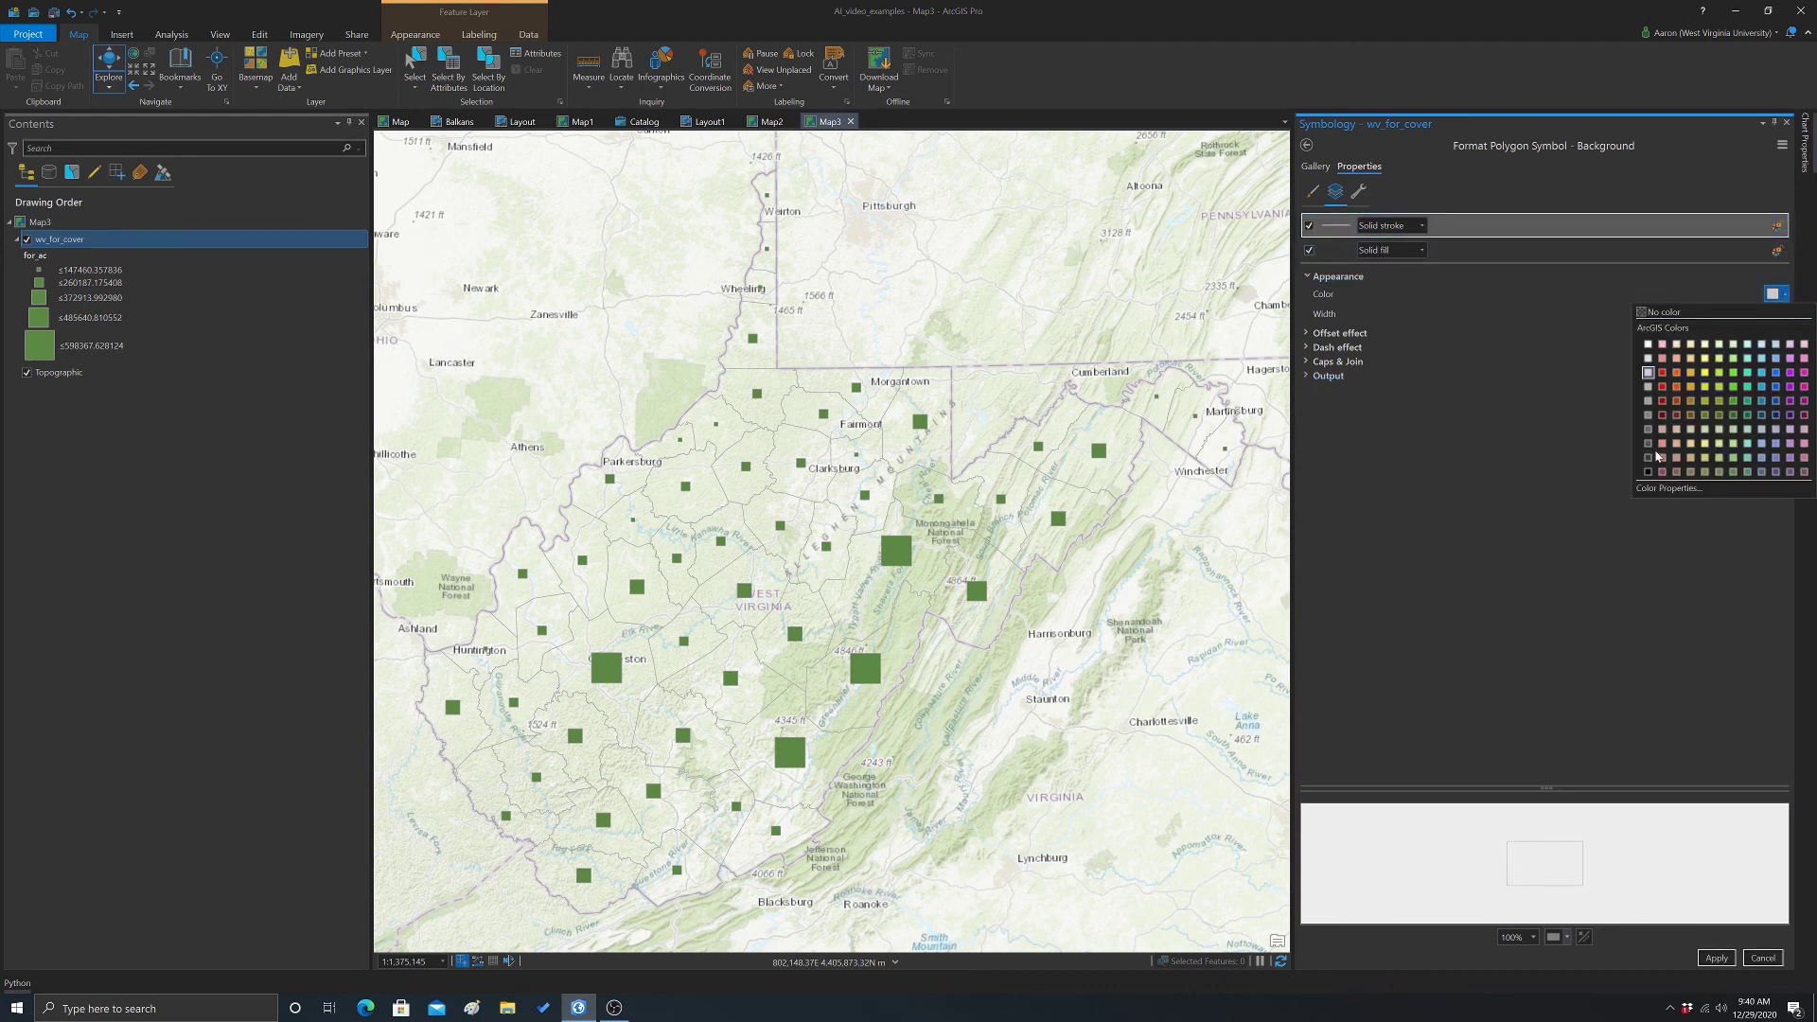
pyautogui.click(1653, 464)
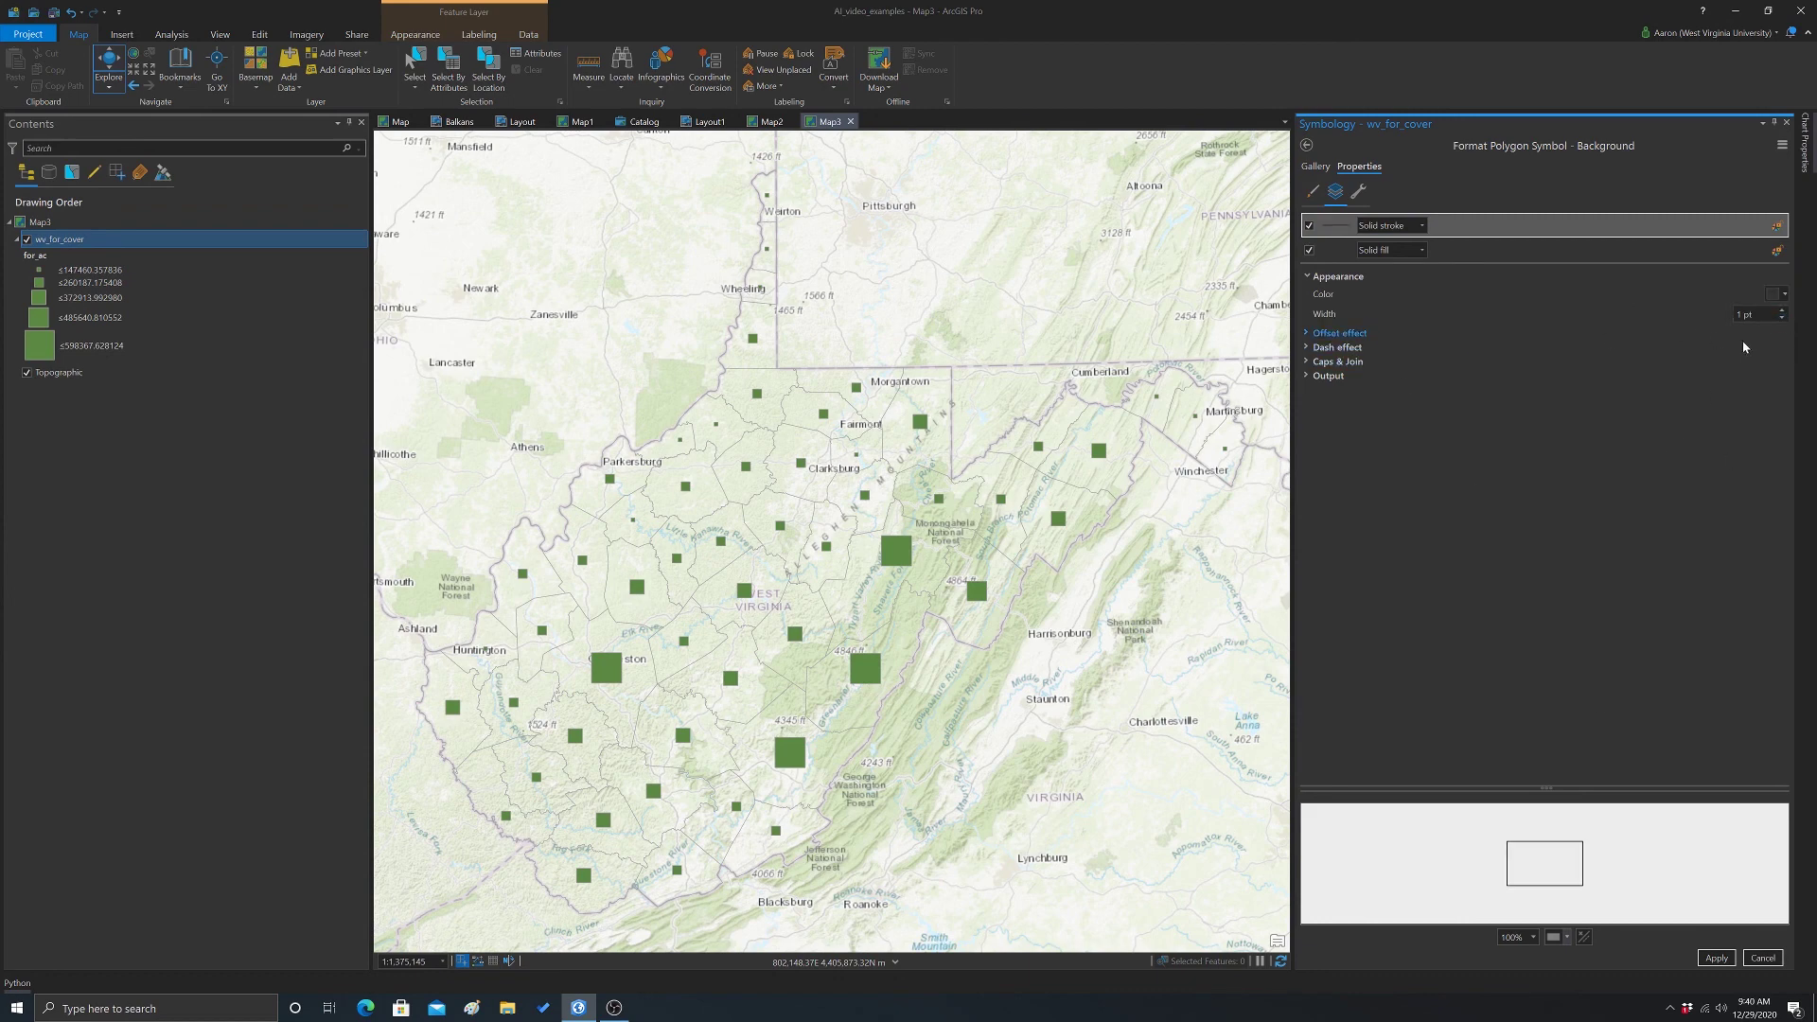
# - Fill the county polygons light grey and apply
pyautogui.click(1342, 253)
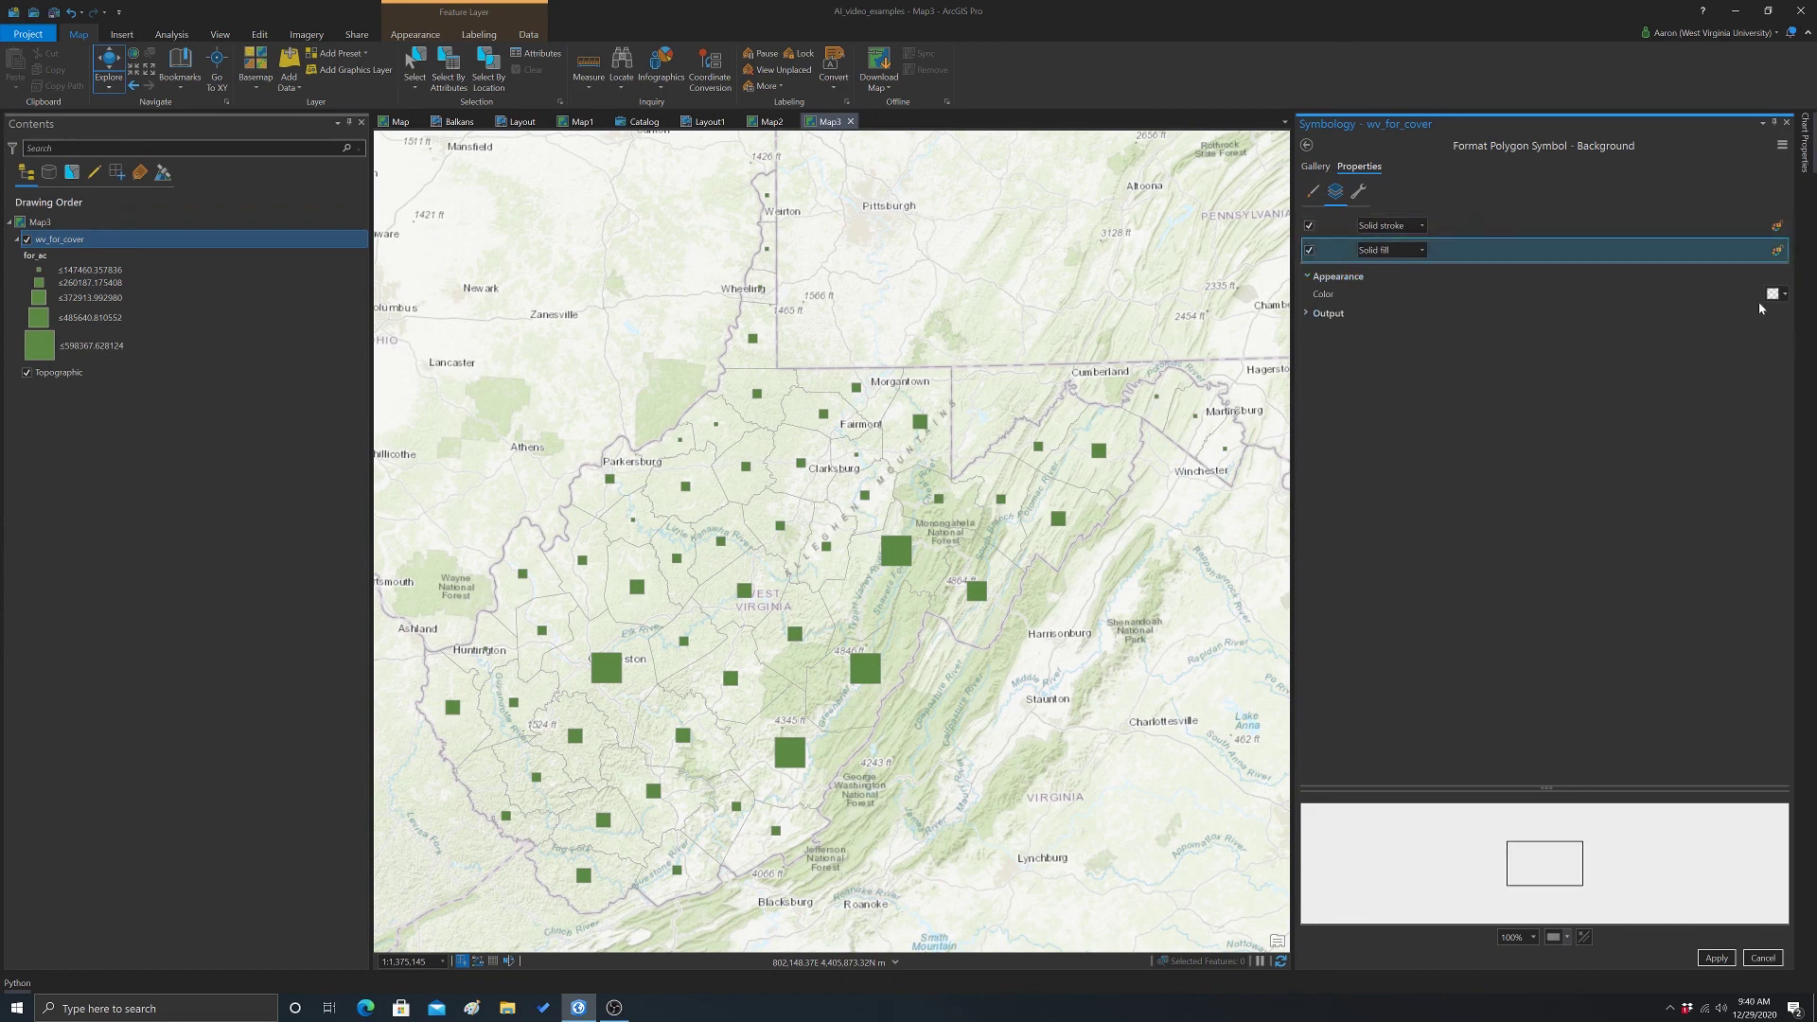
pyautogui.click(1785, 296)
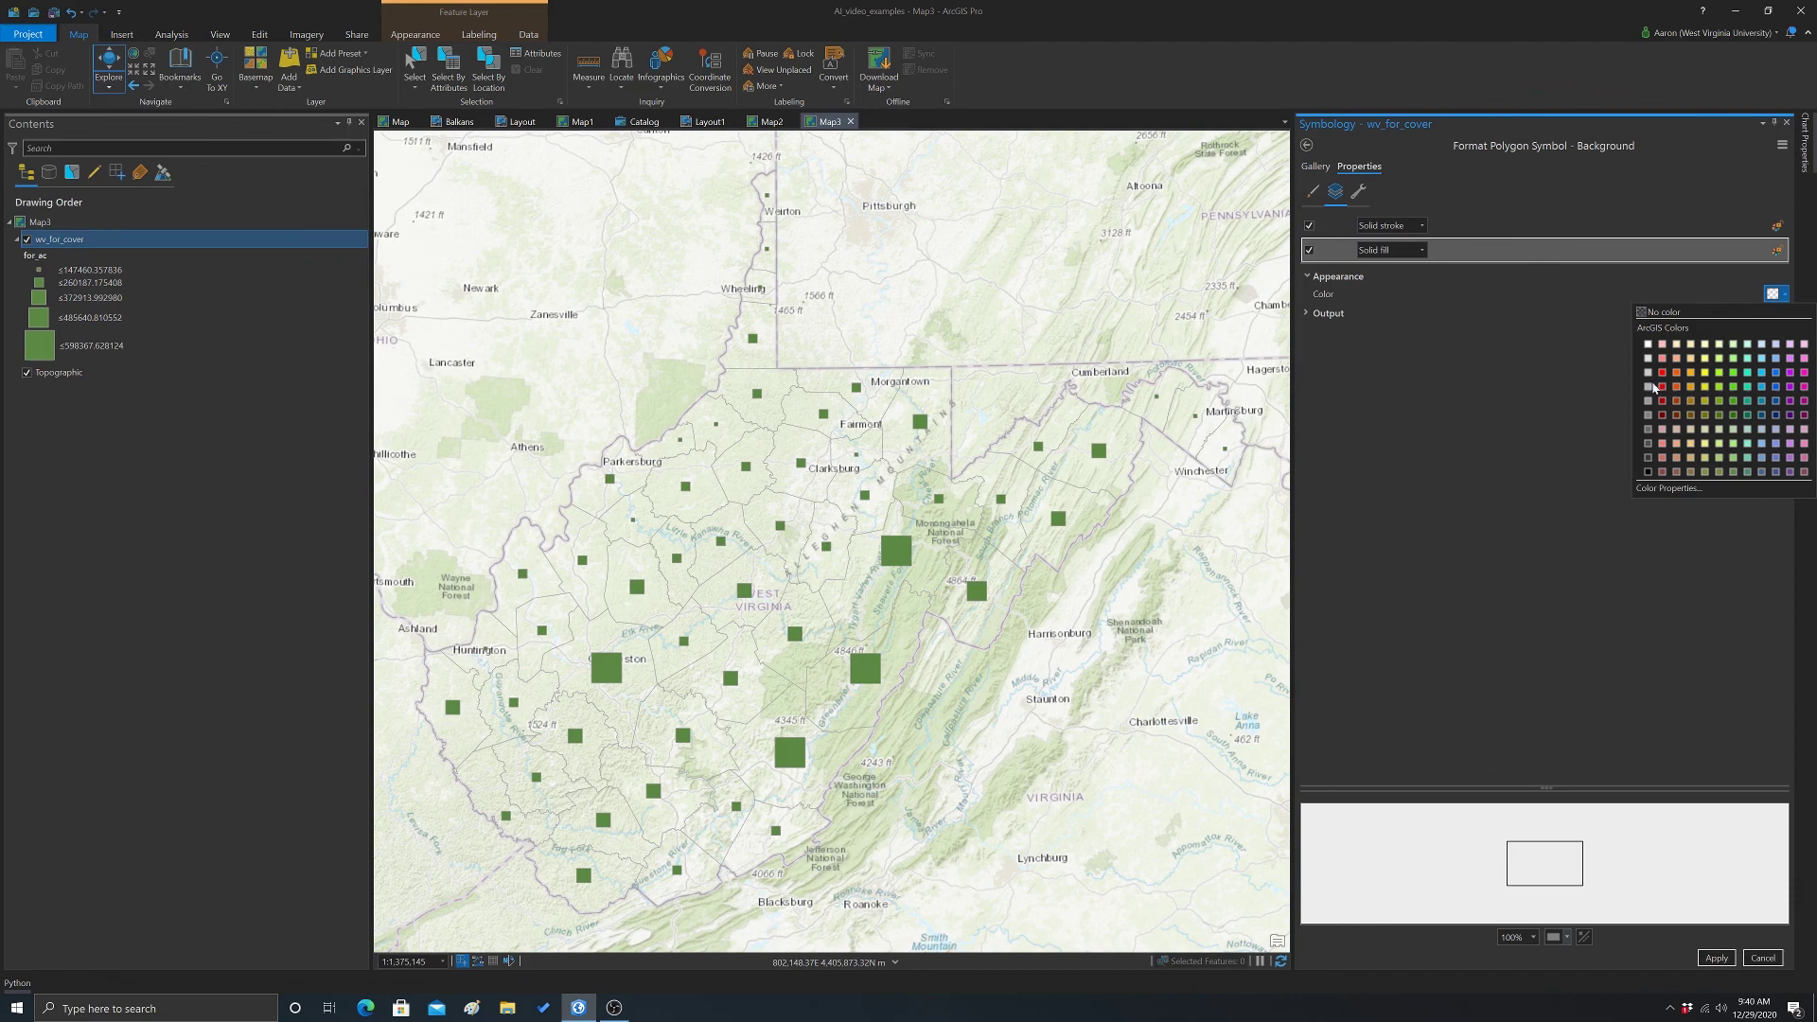
pyautogui.click(1651, 385)
pyautogui.click(1717, 958)
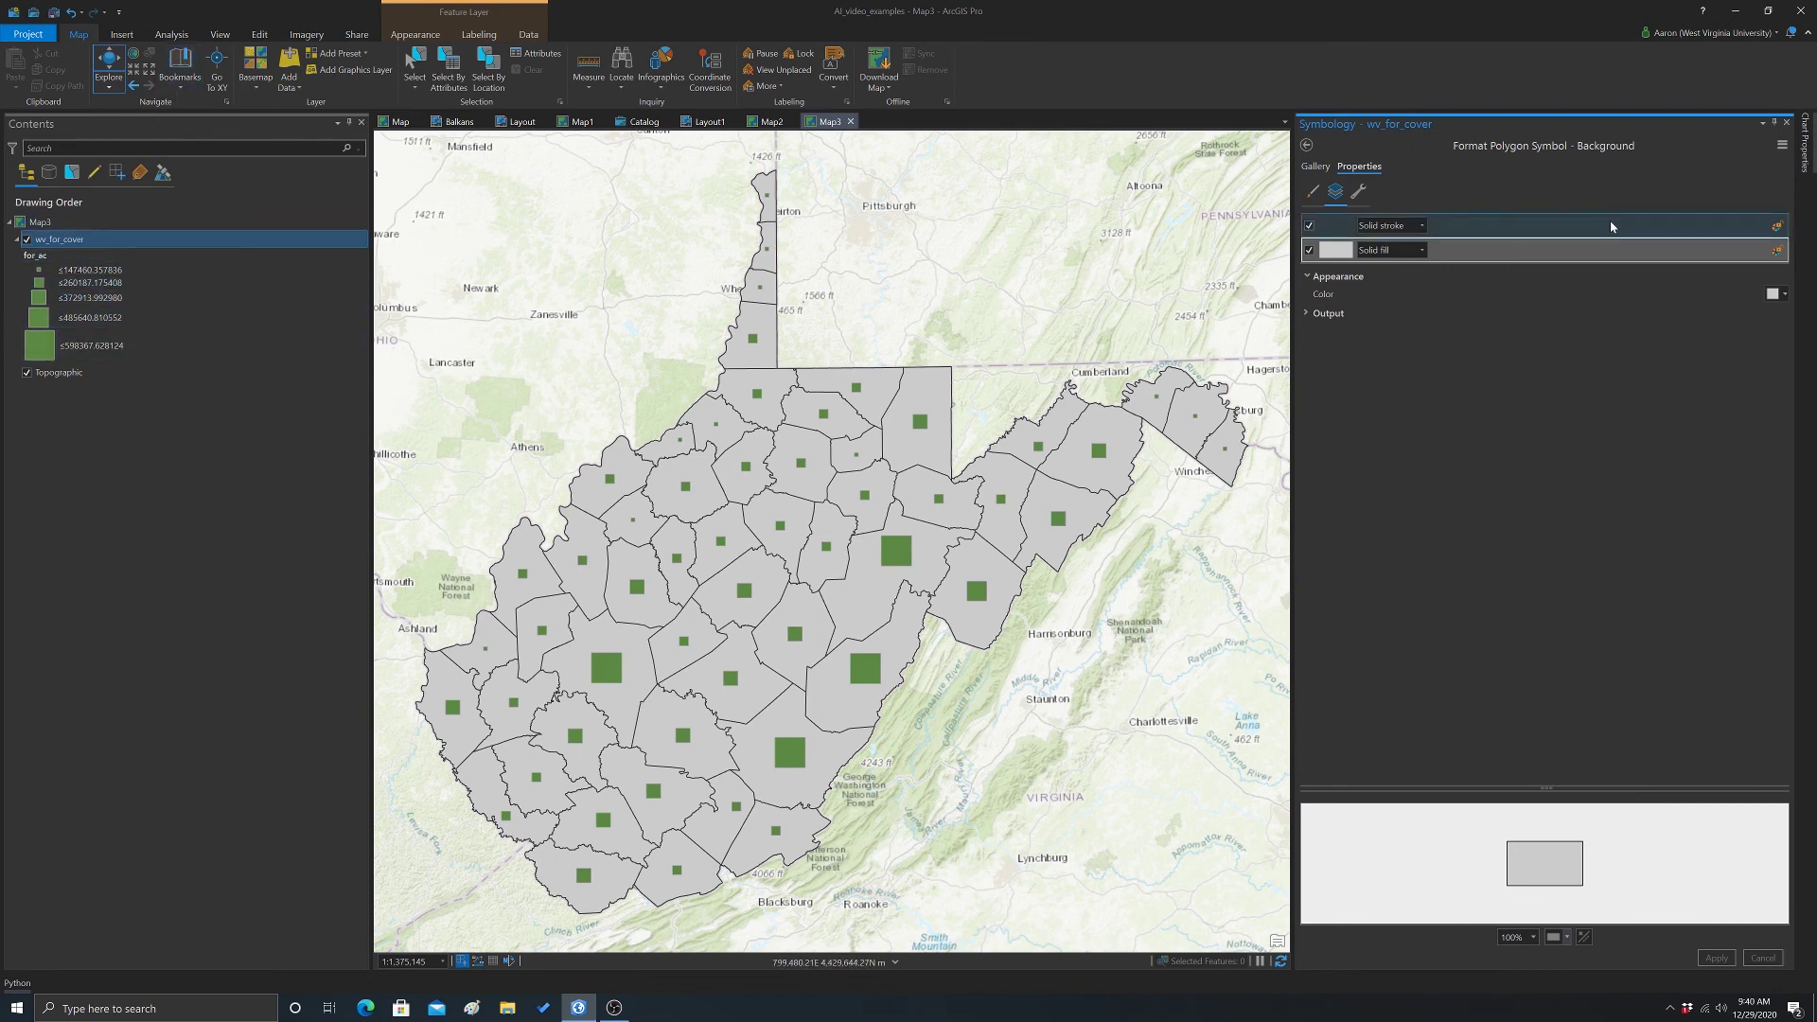
# - Return to the wv_for_cover Primary symbology settings and select the smallest for_ac class row
pyautogui.click(1308, 146)
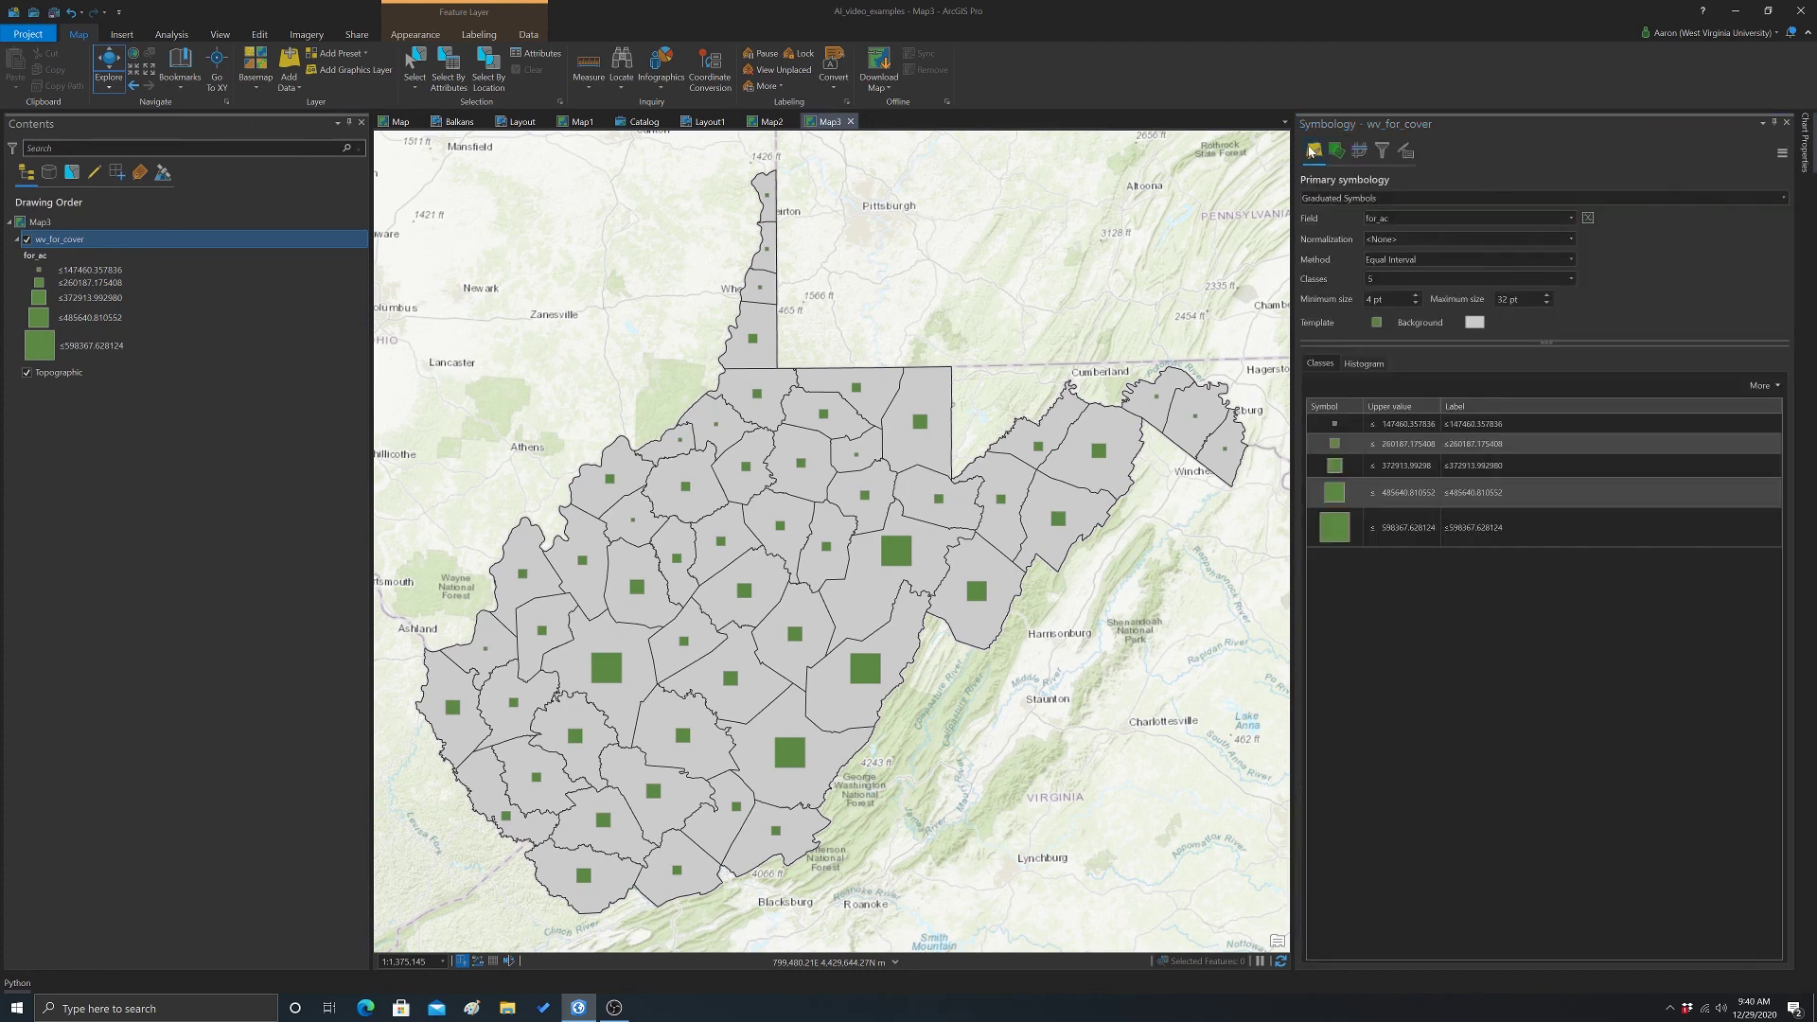
pyautogui.click(1481, 424)
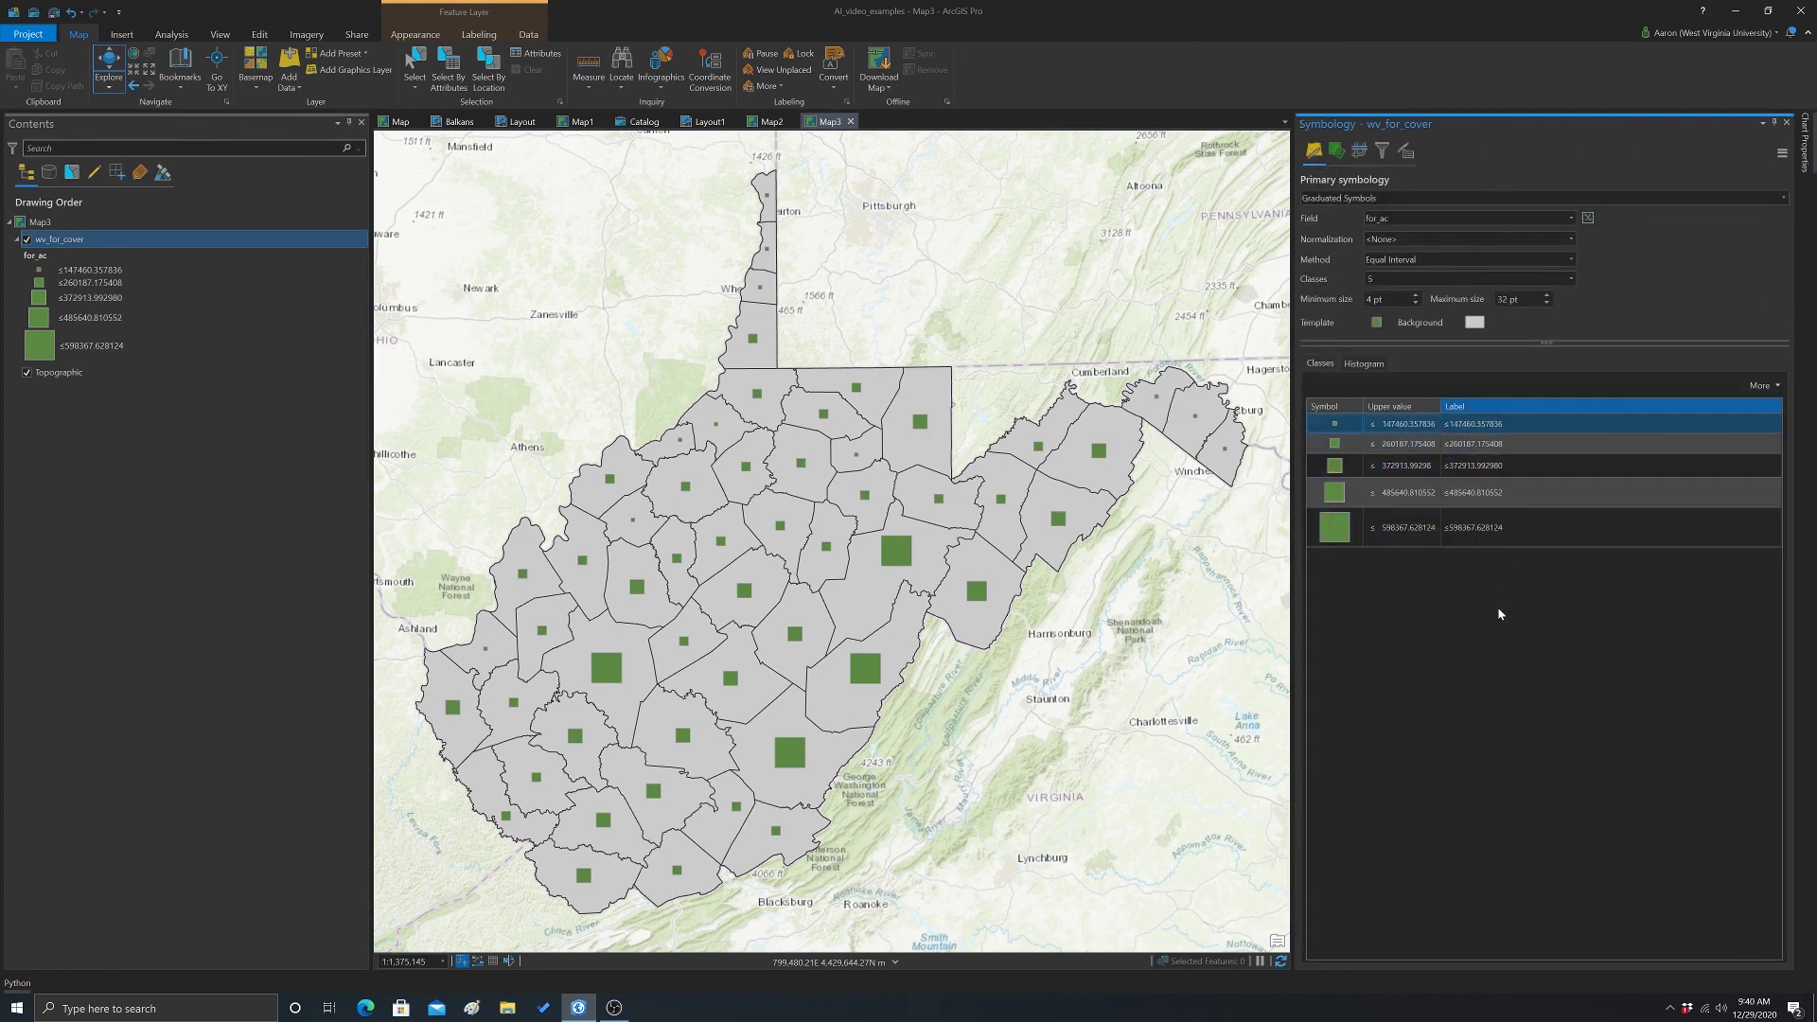